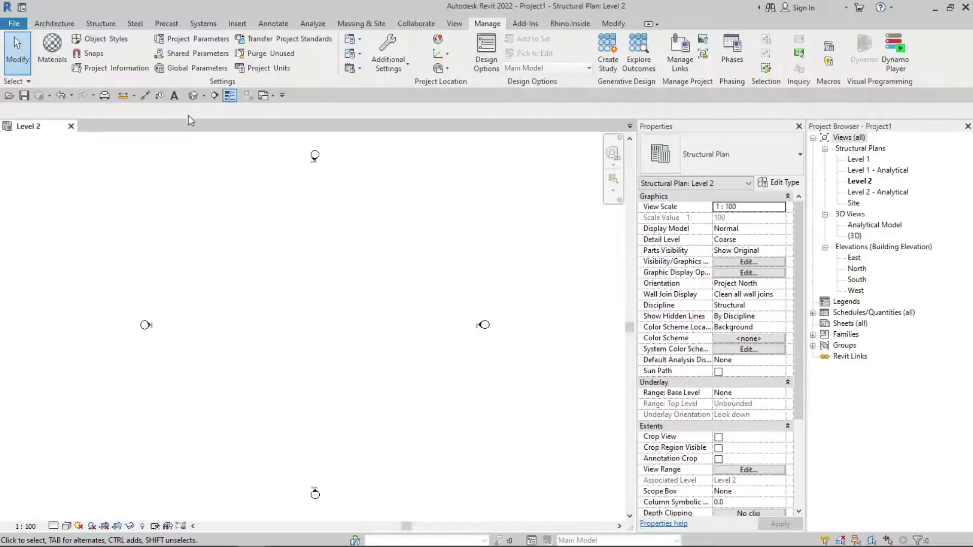
Open the project's 3D view, zoom out, and bring the Dynamo window over it
click(193, 95)
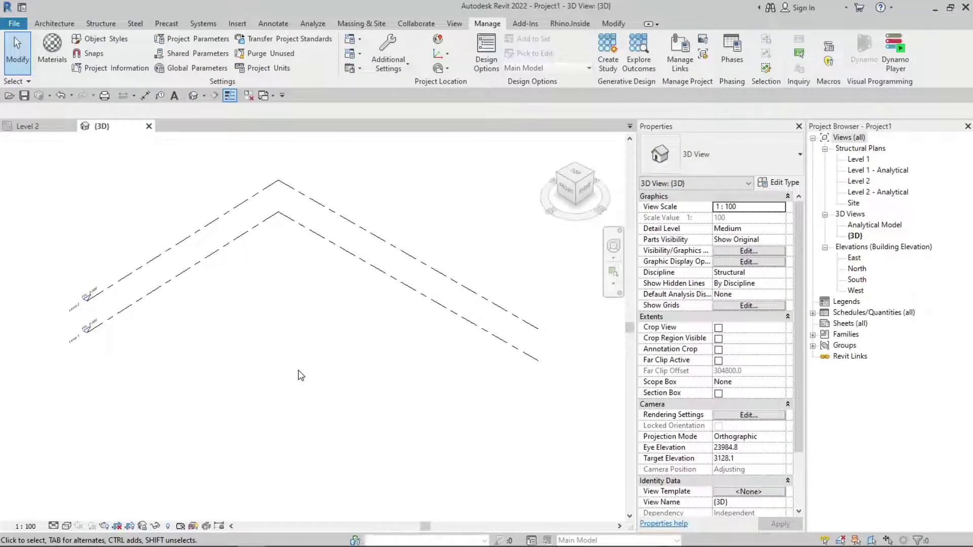
scroll(301, 375, down, 2)
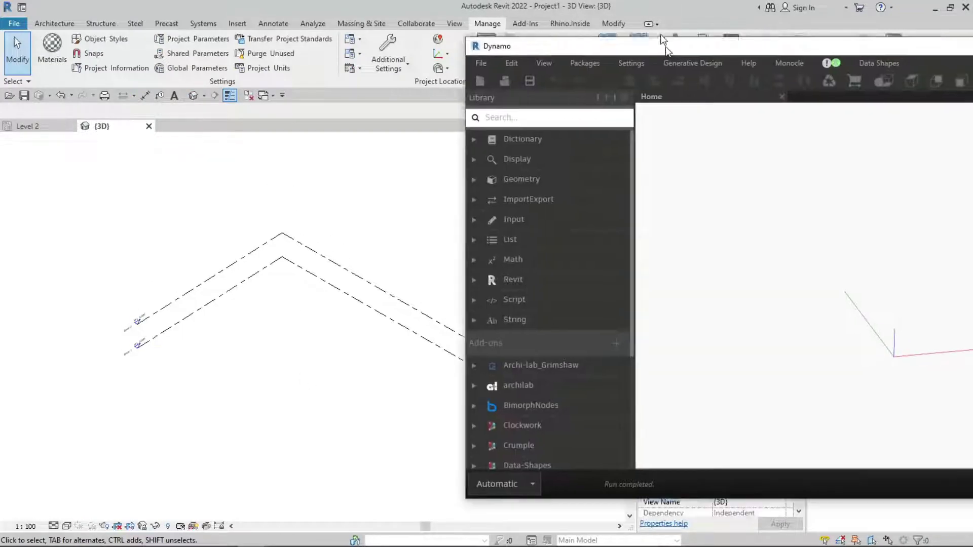
drag(665, 47, 570, 36)
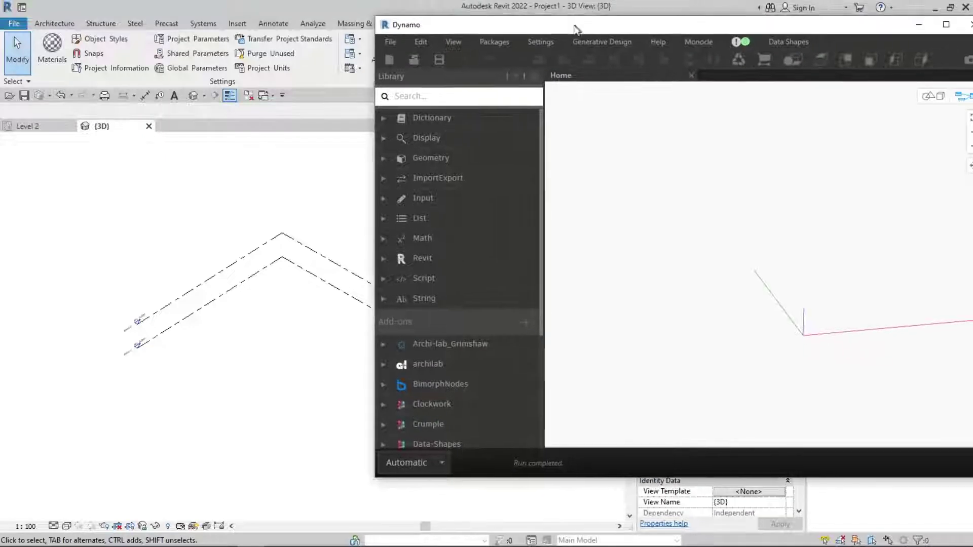
Narrow the node library, shift Dynamo left, and pan the 3D view so the lines show beside it
drag(534, 229, 423, 237)
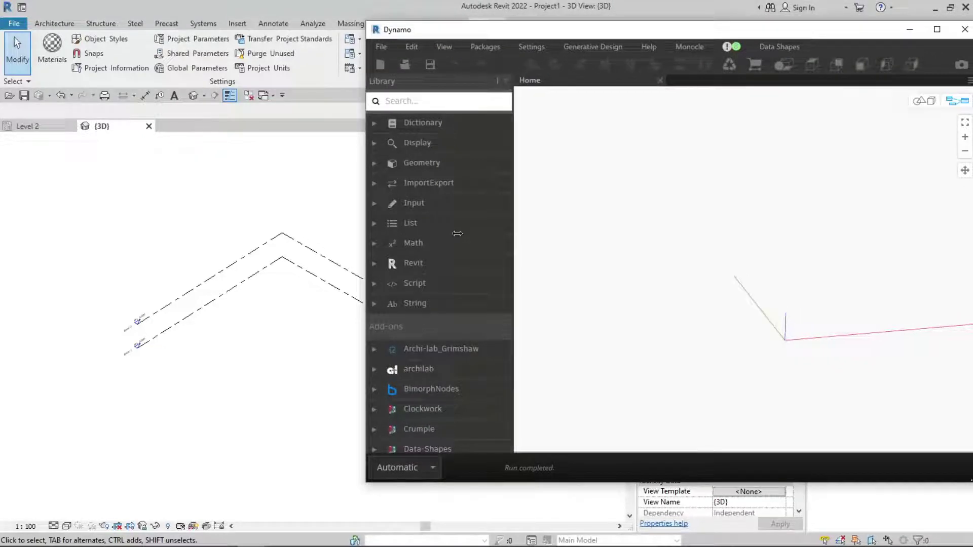
drag(601, 38, 584, 41)
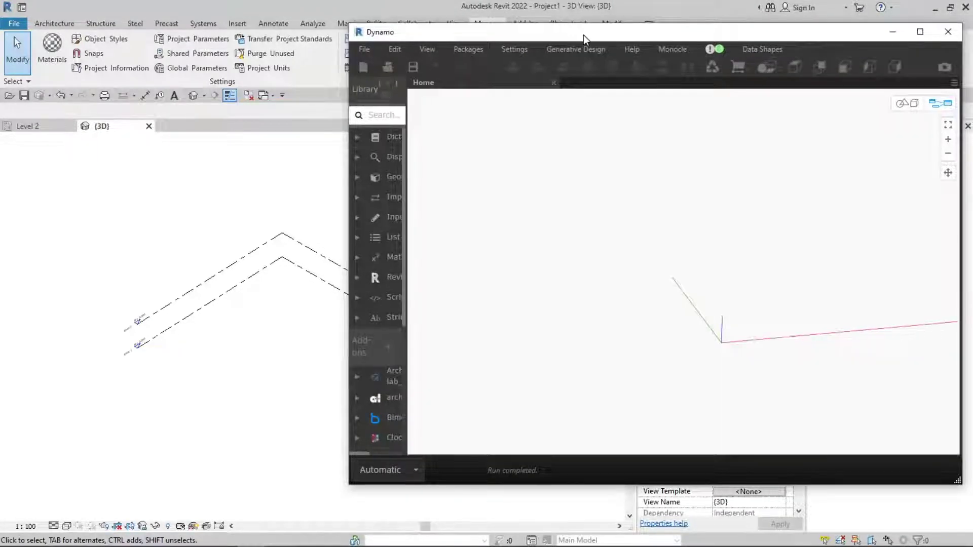
click(185, 394)
mouse_move(186, 394)
middle_down()
mouse_move(74, 389)
mouse_move(147, 319)
middle_up()
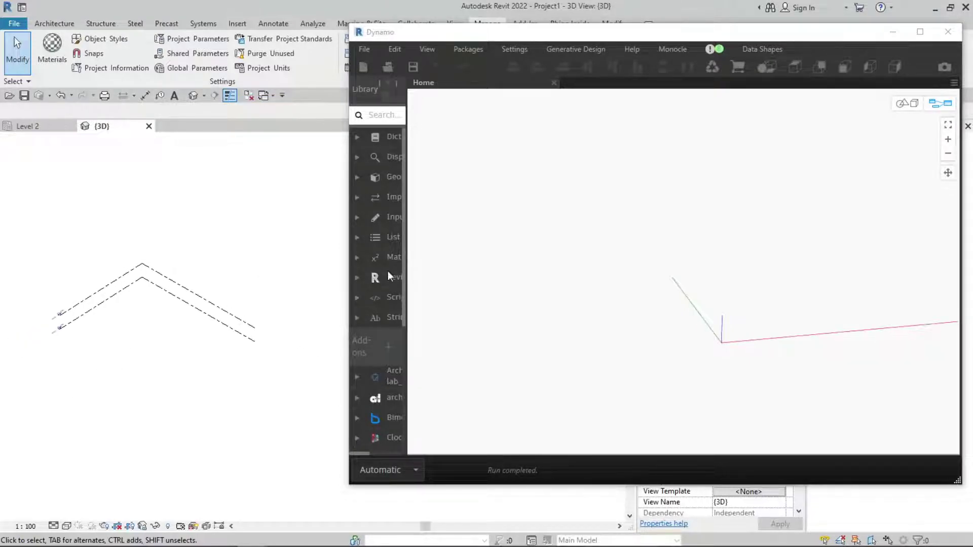
Add Point.Origin and Geometry.Translate nodes, feeding the origin into the translate geometry input
right_click(500, 204)
text(origin)
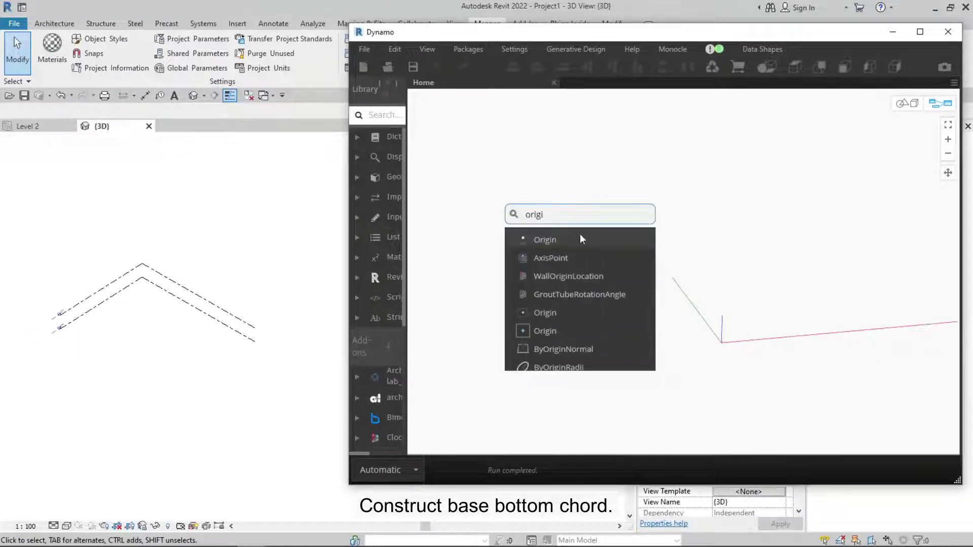
click(579, 236)
scroll(598, 241, down, 5)
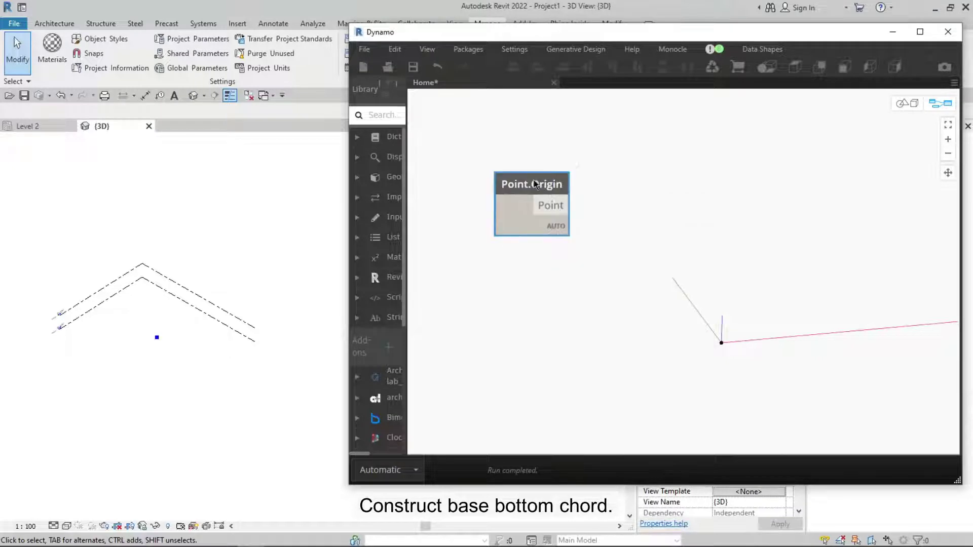
right_click(611, 226)
text(translat)
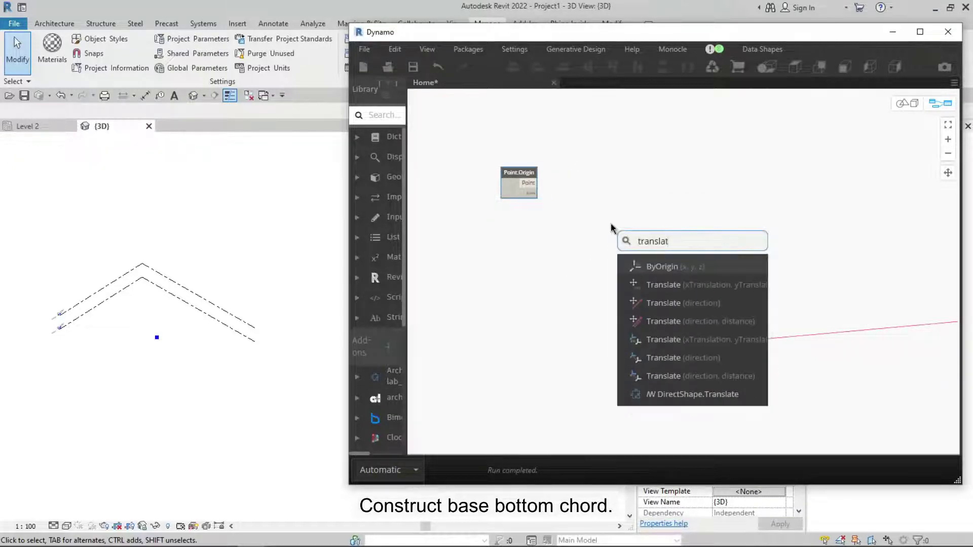
click(707, 285)
mouse_move(748, 297)
mouse_down()
mouse_move(633, 181)
mouse_move(522, 182)
mouse_up()
scroll(589, 188, up, 2)
middle_drag(526, 293, 599, 233)
Add a Number Slider (min 5000, max 20000, step 100) driving xTranslation
right_click(579, 233)
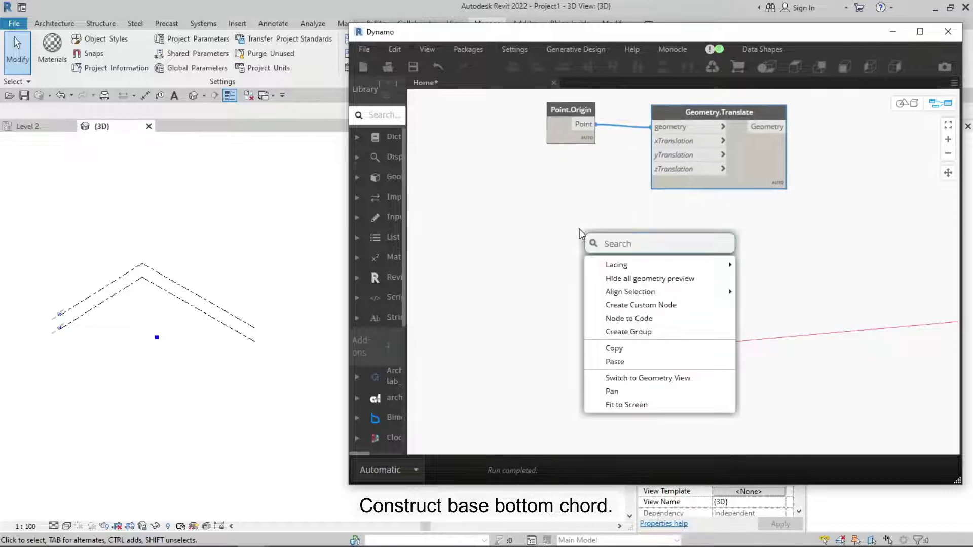
text(slider)
click(623, 281)
drag(654, 280, 539, 242)
text(5000)
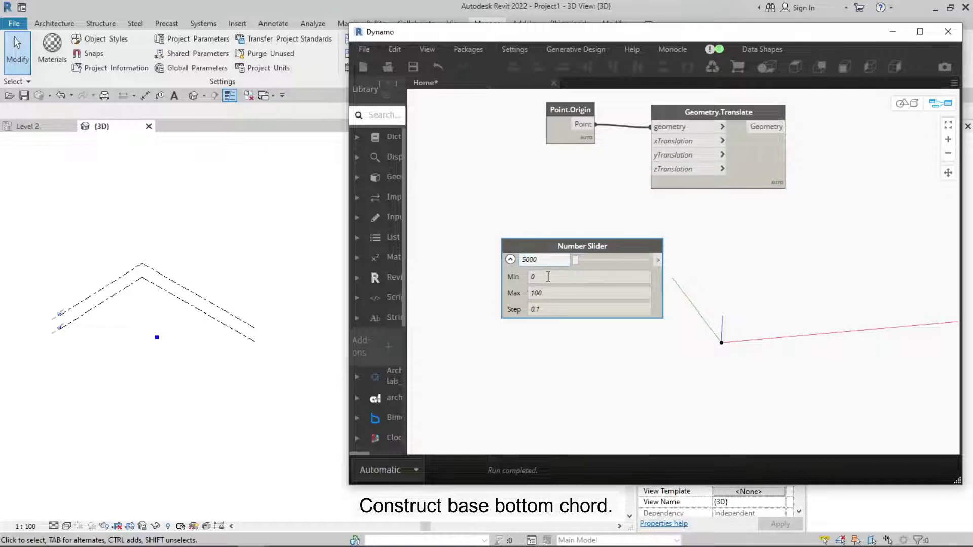
key(Tab)
text(5000)
key(Tab)
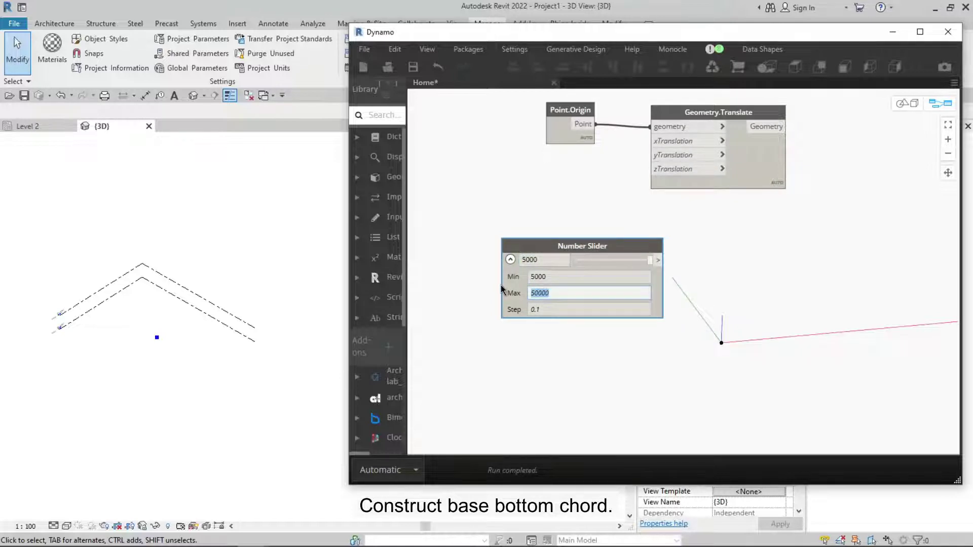
key(Tab)
text(100)
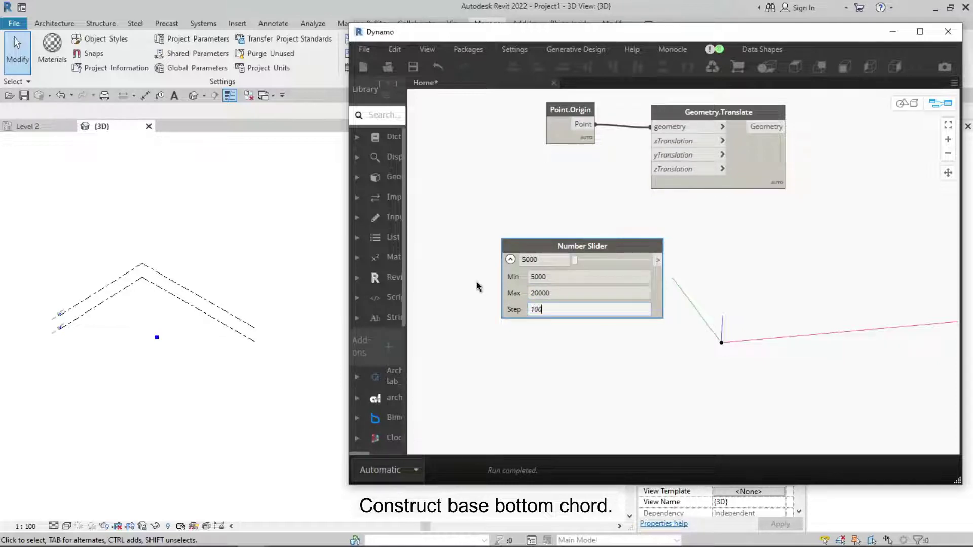
click(511, 259)
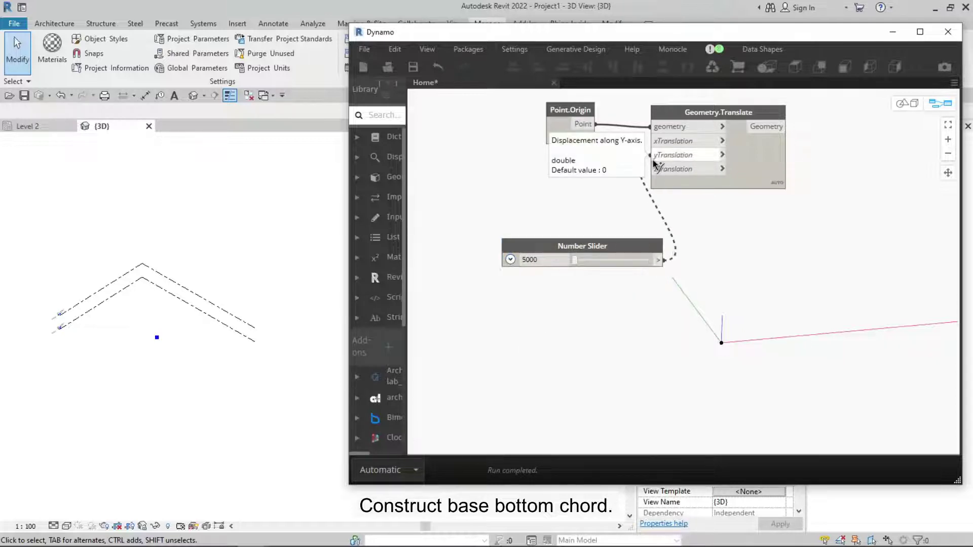
click(652, 141)
drag(582, 245, 499, 182)
mouse_move(590, 138)
mouse_down()
mouse_move(573, 145)
mouse_move(549, 98)
mouse_up()
scroll(570, 152, down, 2)
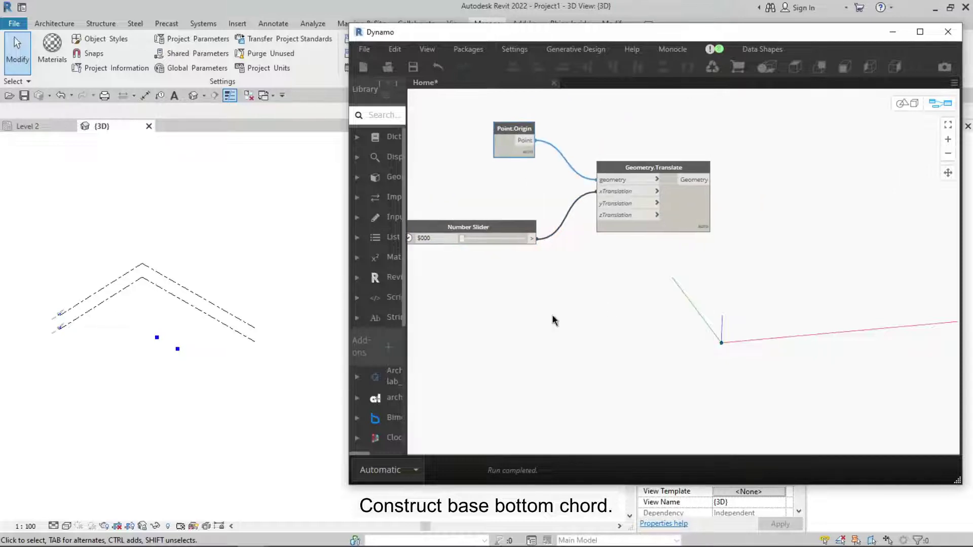
Add Line.ByStartPointEndPoint from the origin to the translated point and check it in the 3D preview
middle_drag(554, 321, 452, 382)
right_click(692, 236)
text(line)
click(728, 272)
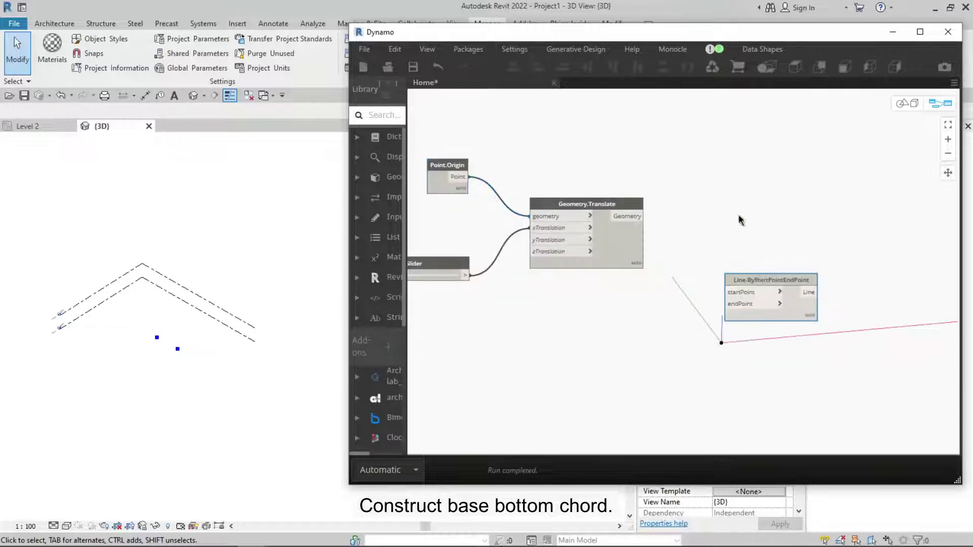
click(698, 208)
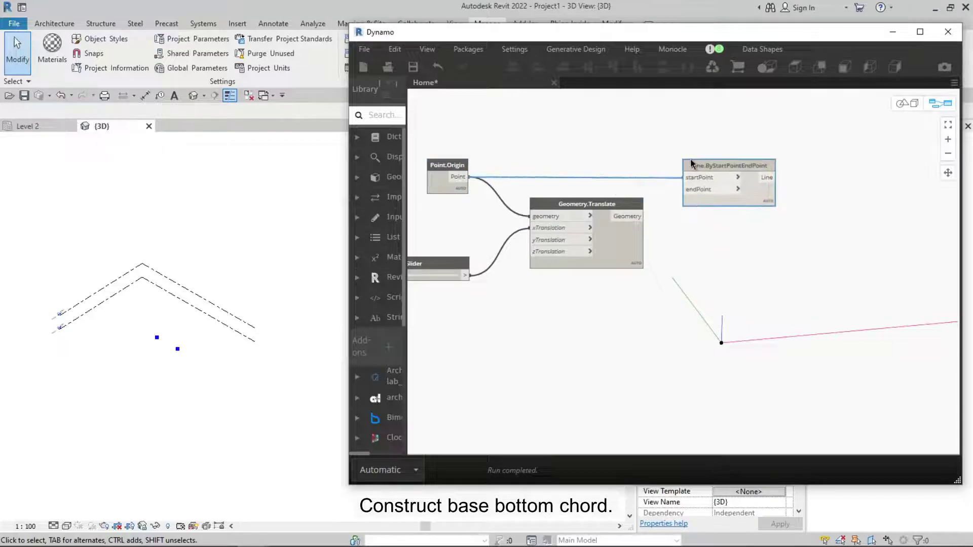
click(643, 216)
click(695, 203)
middle_drag(685, 246, 723, 242)
click(904, 103)
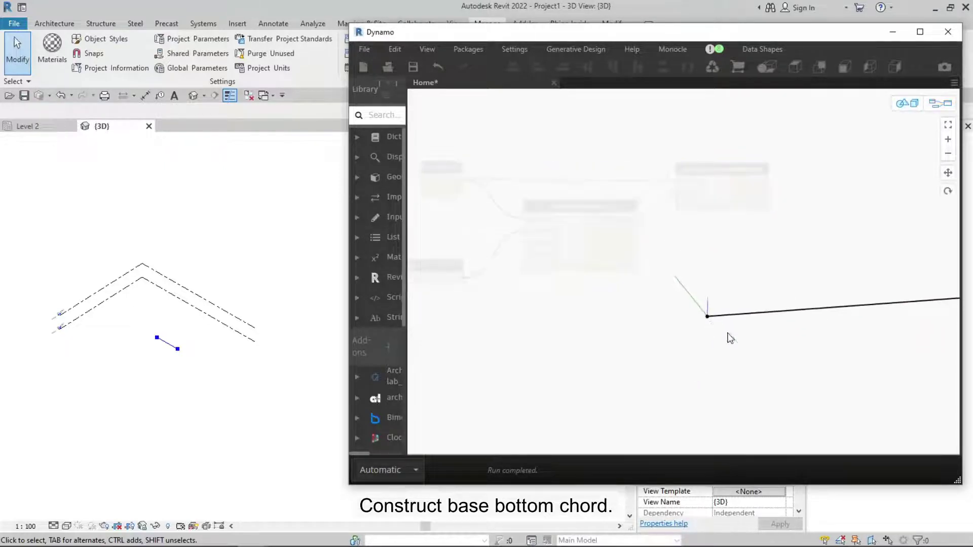
right_drag(727, 337, 686, 407)
click(945, 128)
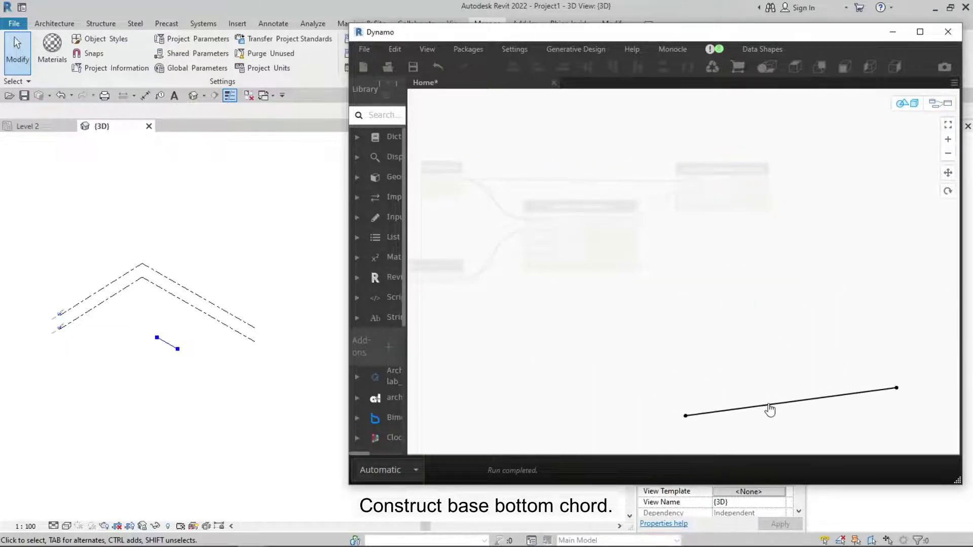
click(940, 103)
Group the line-building nodes and title the group 'Construct base bottom chord'
middle_drag(704, 306, 737, 312)
click(736, 175)
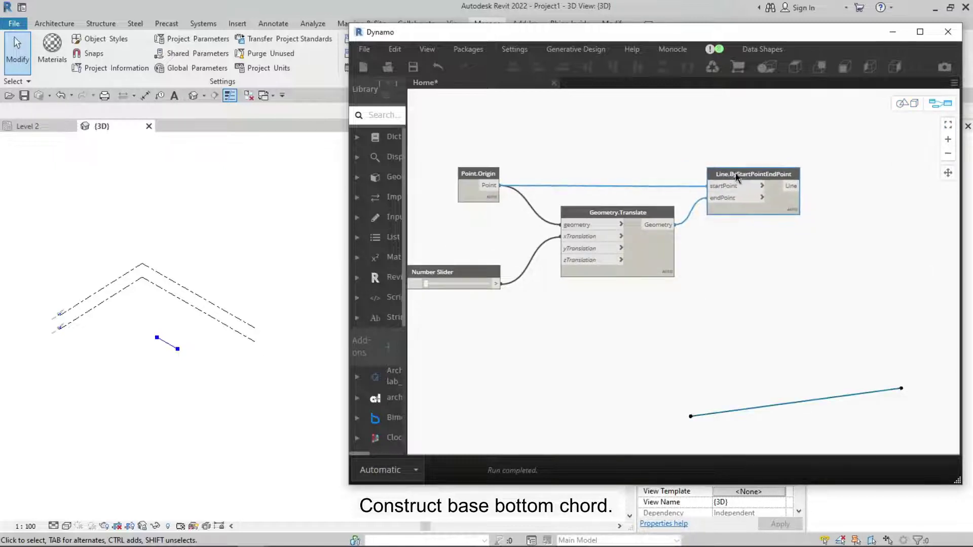
key(ctrl+g)
click(575, 152)
text(B)
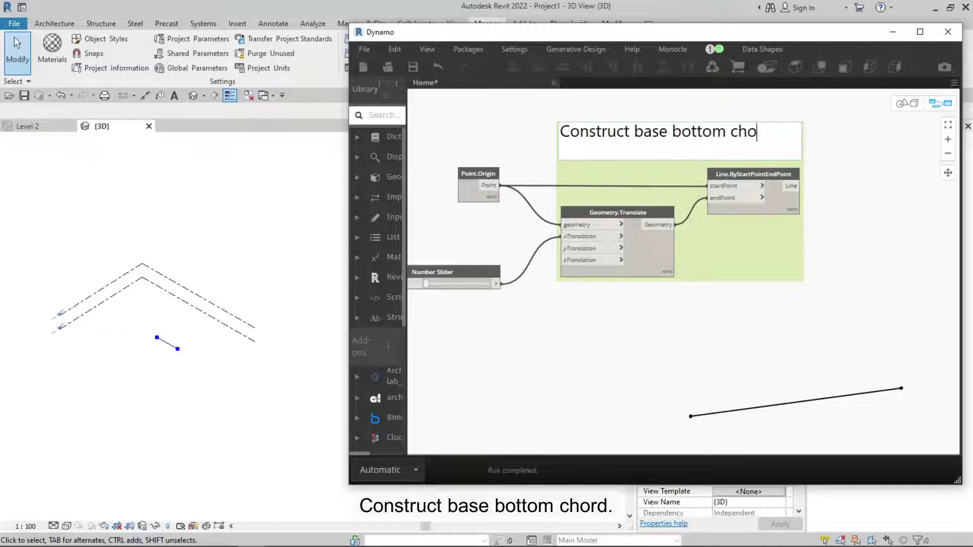
click(588, 327)
scroll(507, 337, down, 1)
scroll(191, 388, up, 1)
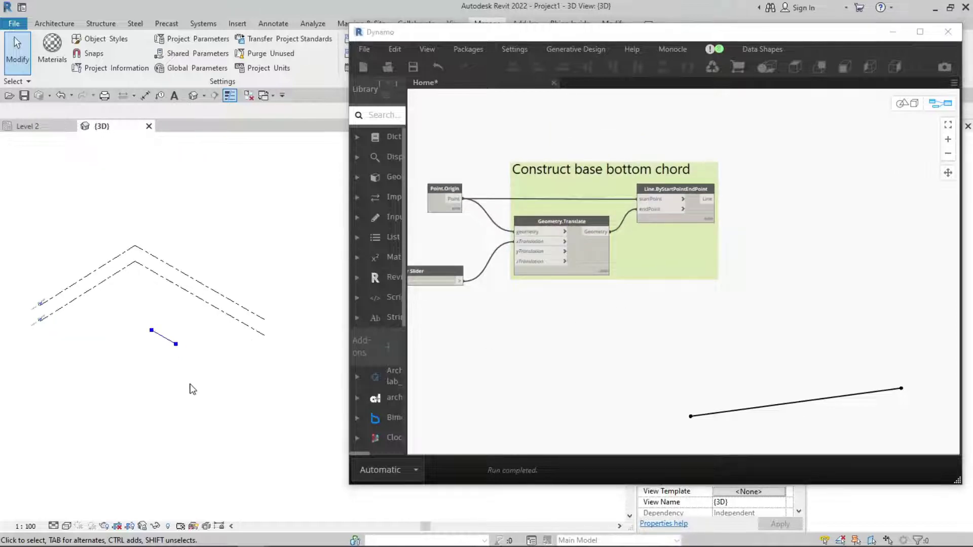
scroll(171, 404, up, 1)
scroll(230, 392, up, 1)
middle_drag(892, 149, 841, 164)
Add an Arc.ByThreePoints node on the right side of the graph
right_click(768, 207)
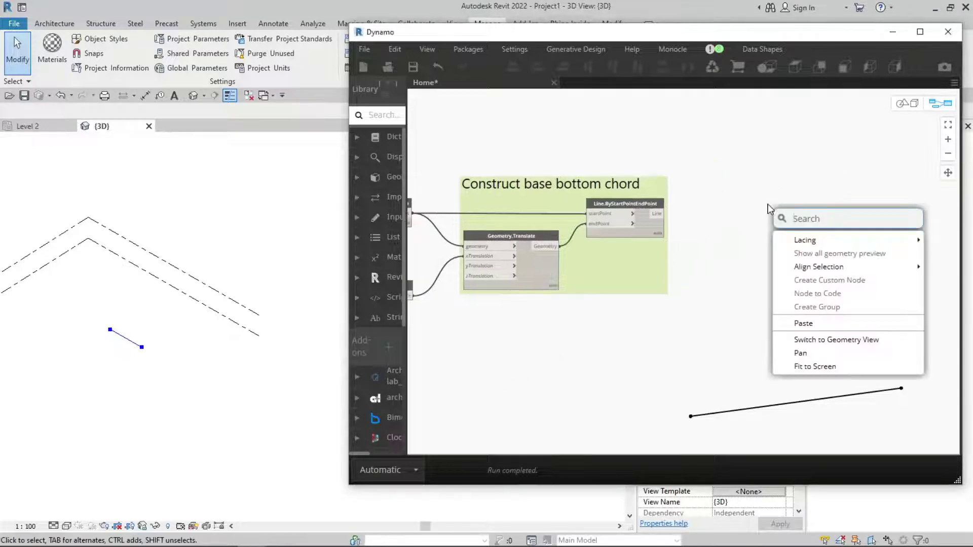
text(arc)
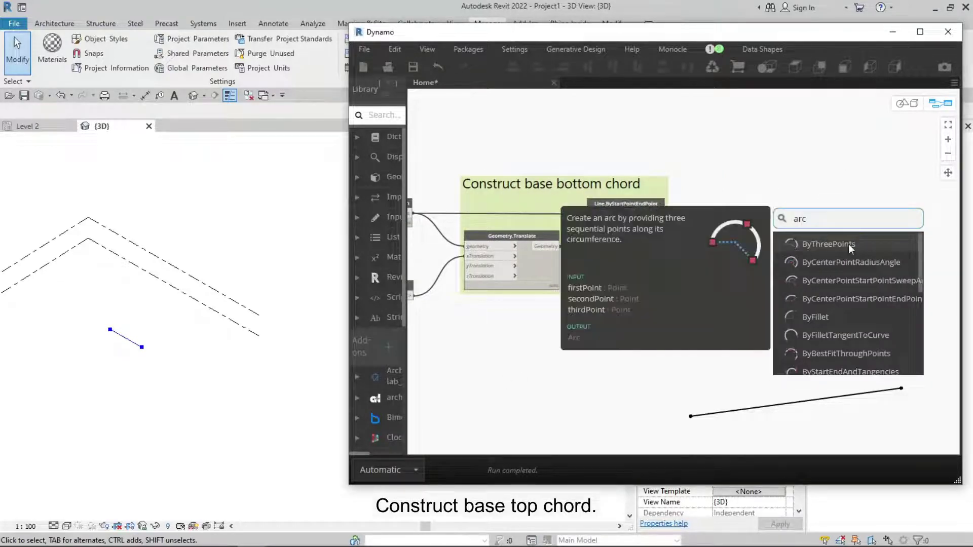
click(826, 244)
drag(793, 252, 824, 160)
scroll(723, 294, up, 1)
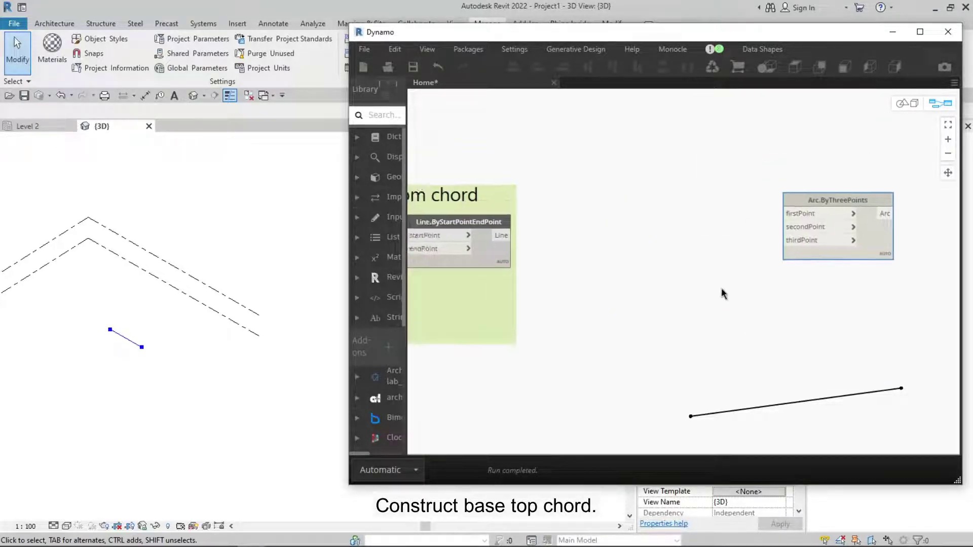
double_click(699, 202)
click(674, 215)
Add Curve.StartPoint and Curve.EndPoint nodes fed by the bottom-chord line
right_click(674, 215)
text(start)
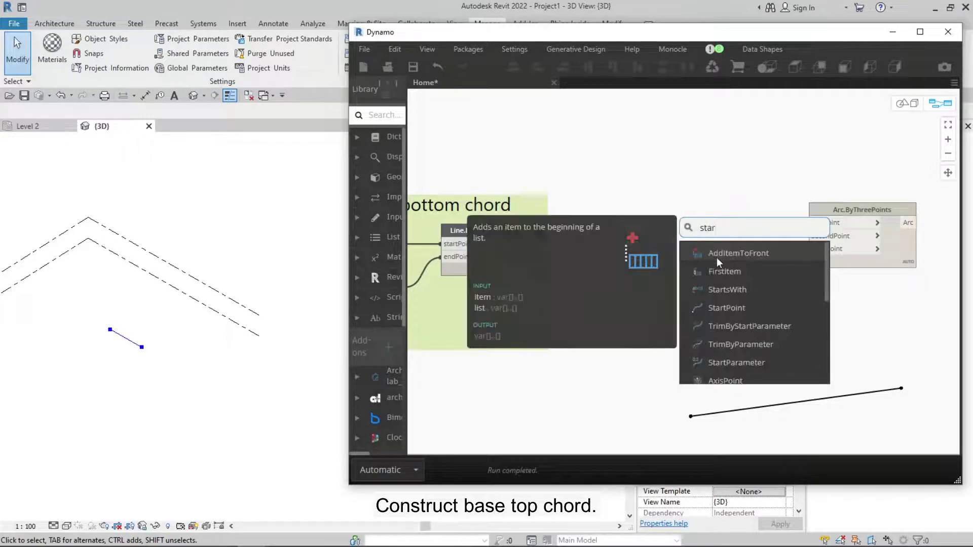
click(719, 310)
drag(670, 189, 669, 185)
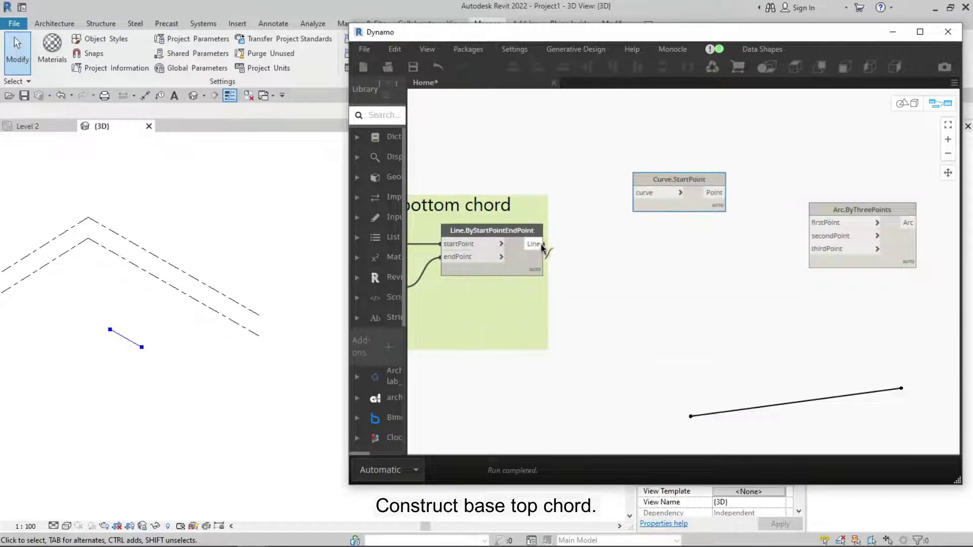
drag(542, 243, 637, 192)
right_click(698, 282)
text(end)
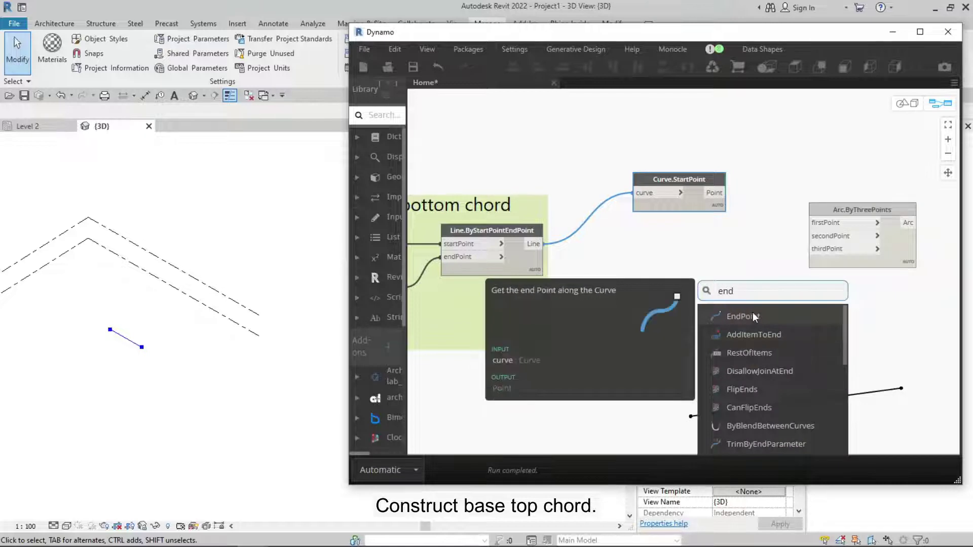
click(742, 316)
drag(541, 244, 637, 316)
Take the line's midpoint at parameter 0.5 and wire start and end points into the arc
right_click(678, 377)
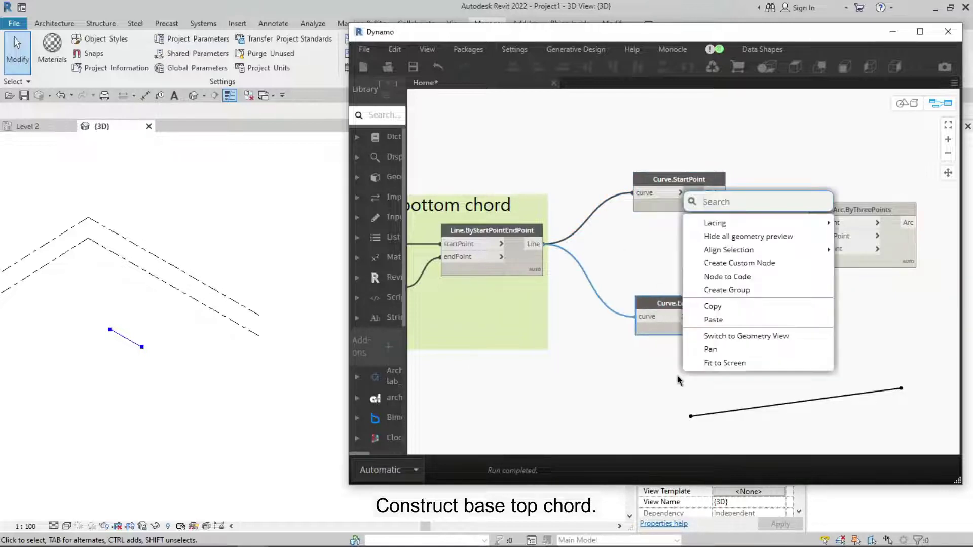
text(pointat)
click(745, 264)
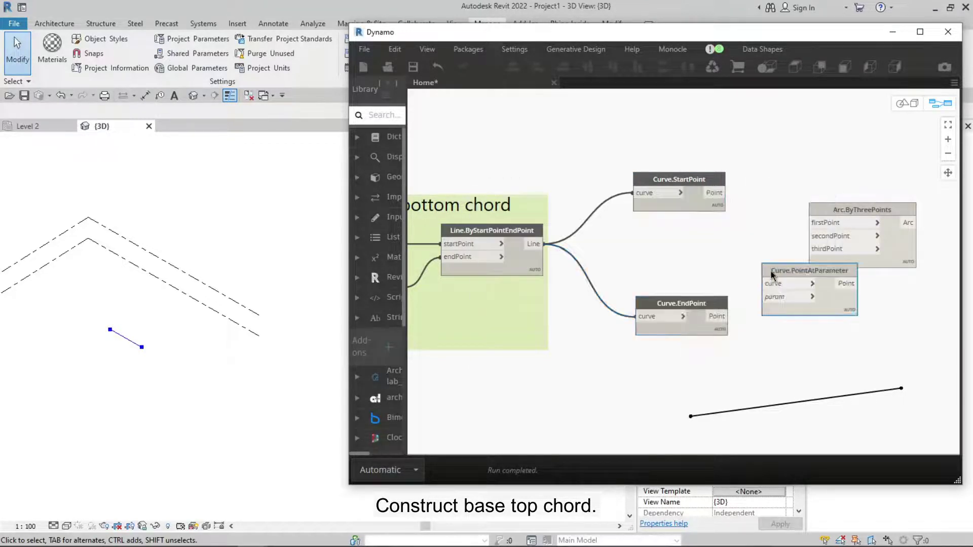
drag(806, 270, 680, 232)
double_click(568, 259)
text(0.5;)
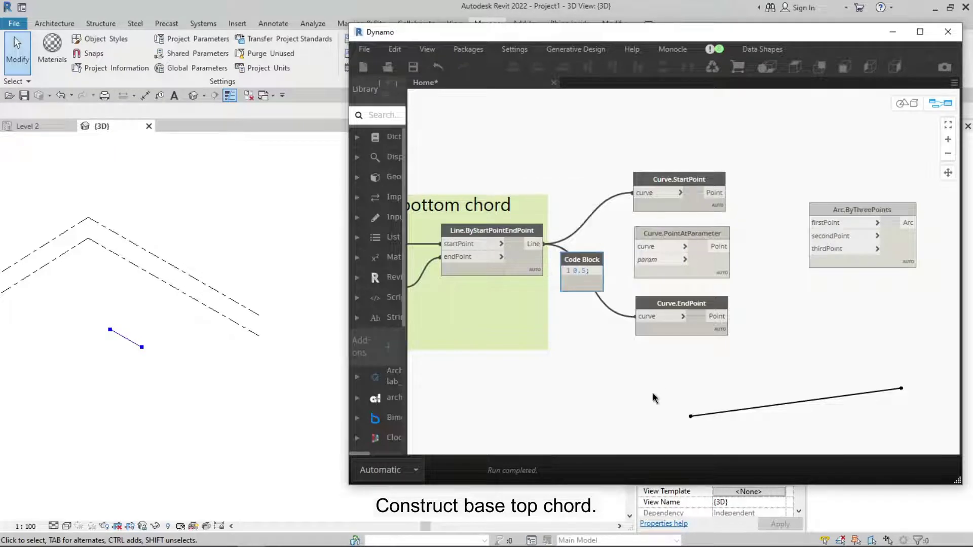
mouse_move(599, 271)
mouse_down()
mouse_move(636, 246)
mouse_move(636, 259)
mouse_up()
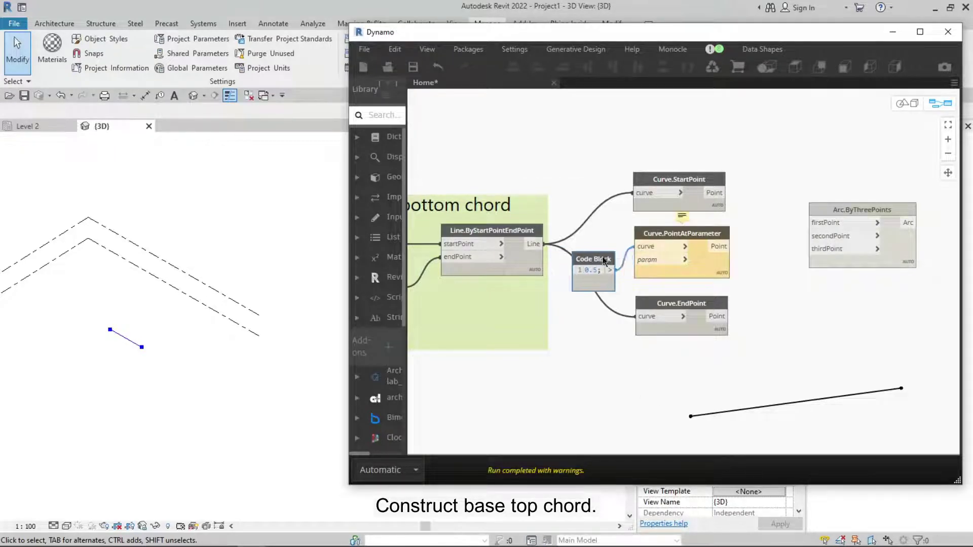
drag(544, 243, 636, 247)
drag(745, 167, 578, 377)
drag(661, 238, 699, 243)
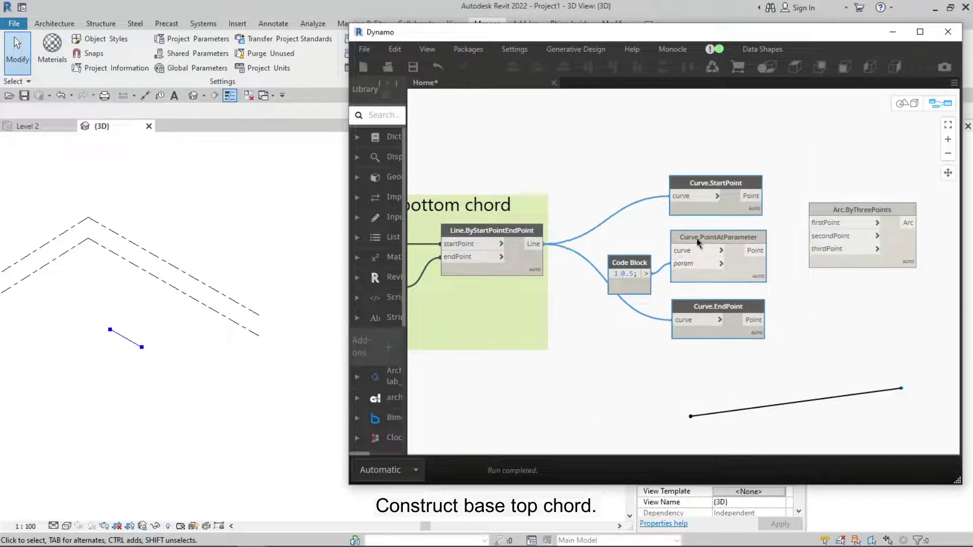
click(666, 250)
middle_drag(665, 250, 522, 243)
mouse_move(696, 207)
mouse_down()
mouse_move(698, 217)
mouse_move(776, 214)
mouse_up()
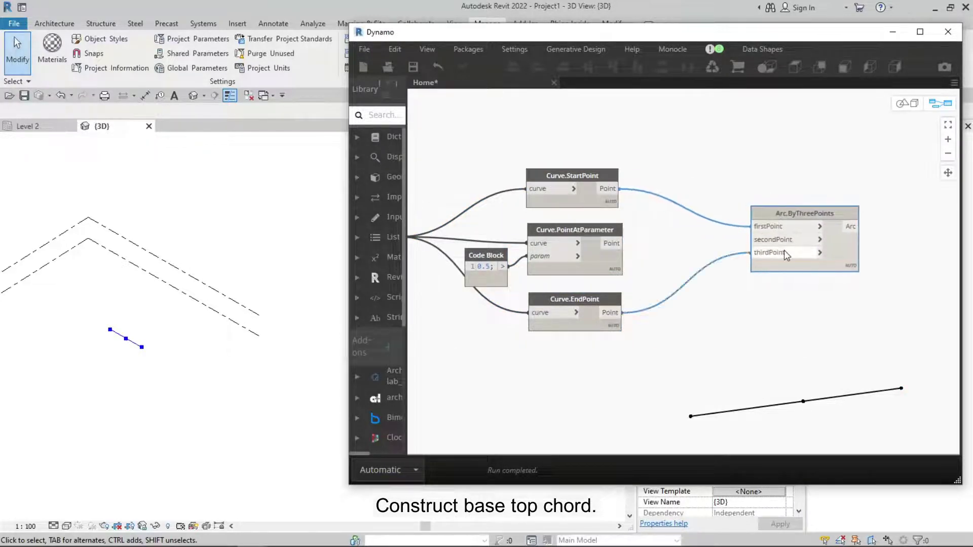
Add a Geometry.Translate node for the midpoint beside the arc node
middle_drag(786, 256, 807, 193)
right_click(712, 300)
text(transl)
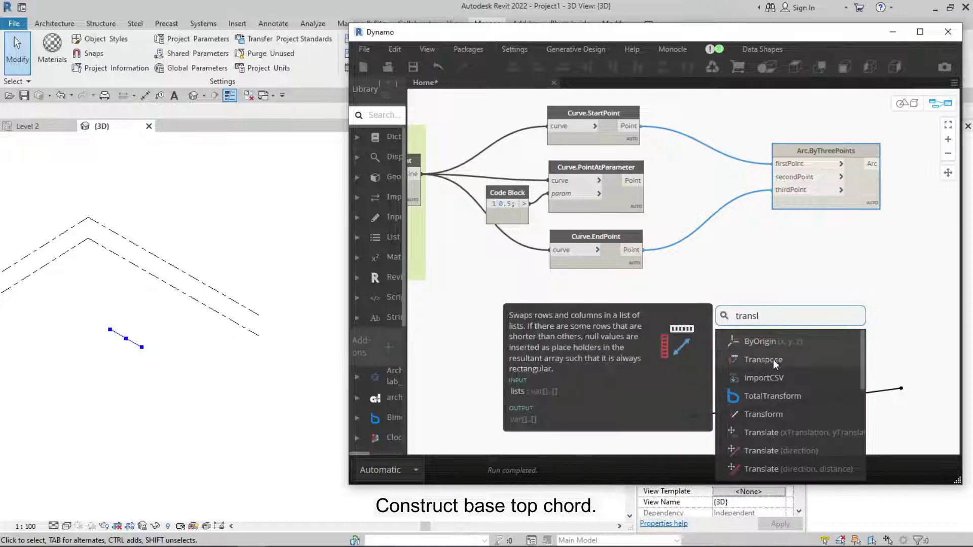
click(773, 431)
drag(790, 430, 694, 167)
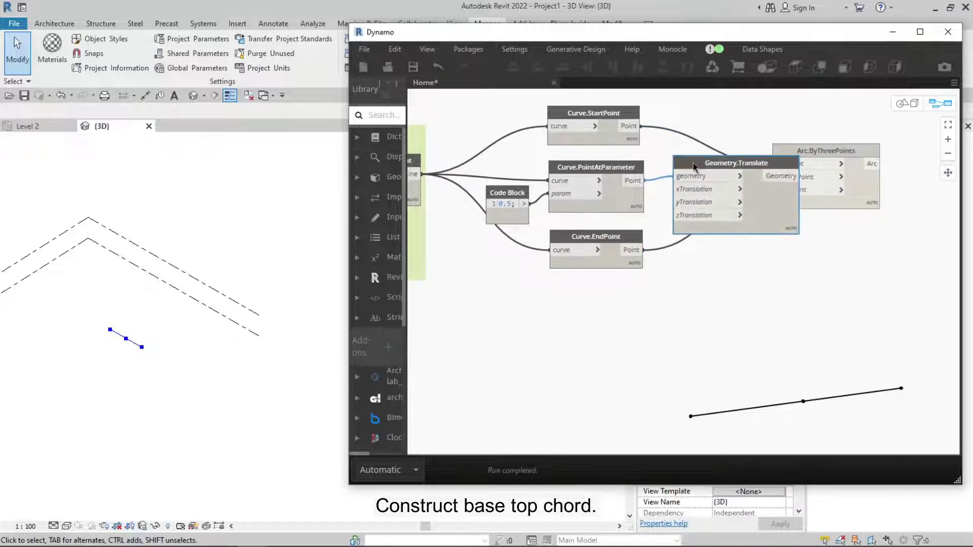
drag(799, 151, 891, 151)
middle_drag(735, 292, 712, 293)
Add a Number Slider ranging from 1000 to 10000 below the translate node
right_click(711, 293)
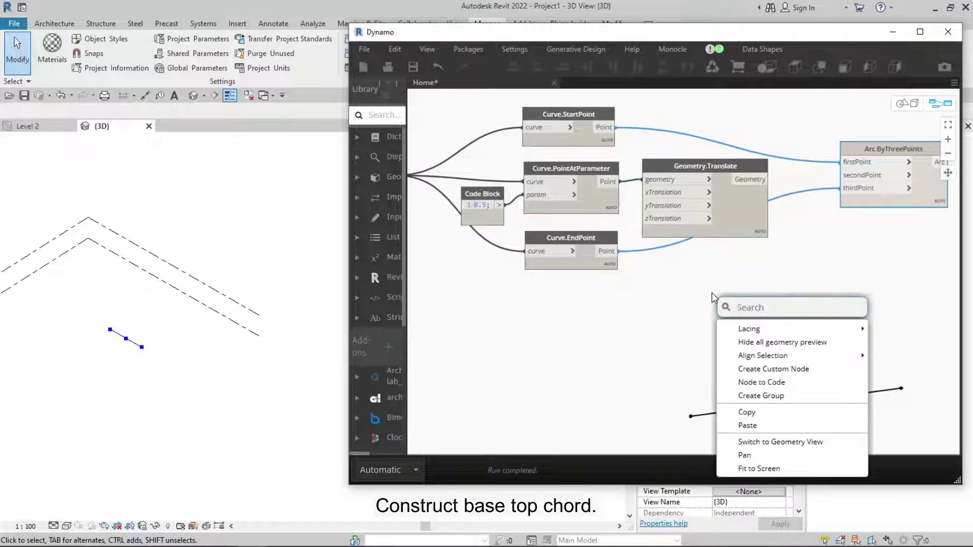
text(slider)
click(760, 317)
drag(790, 354, 559, 344)
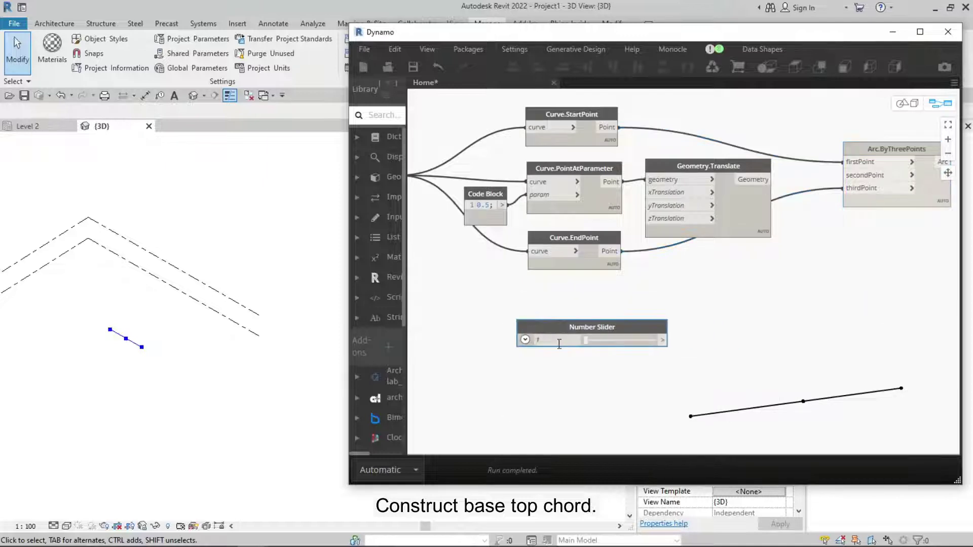
click(525, 340)
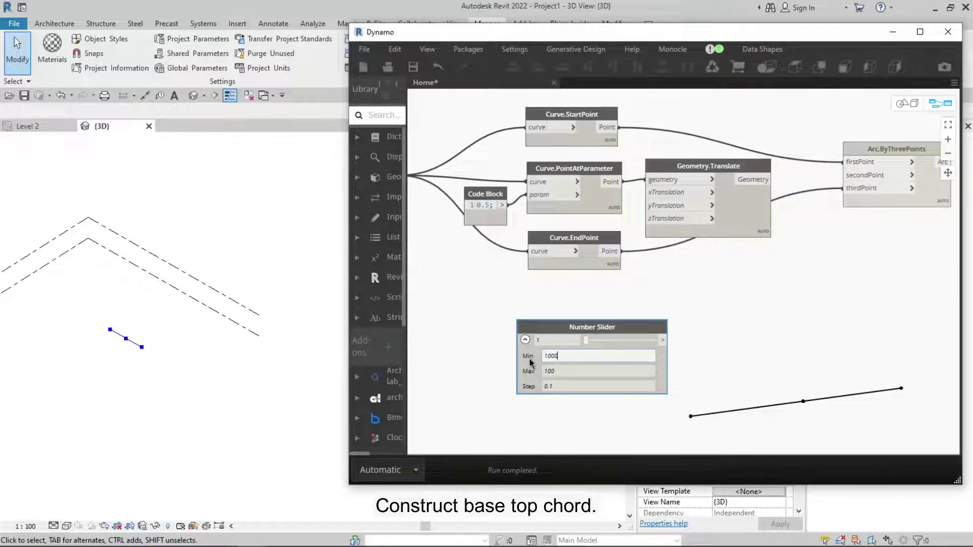
click(565, 372)
click(571, 388)
text(100)
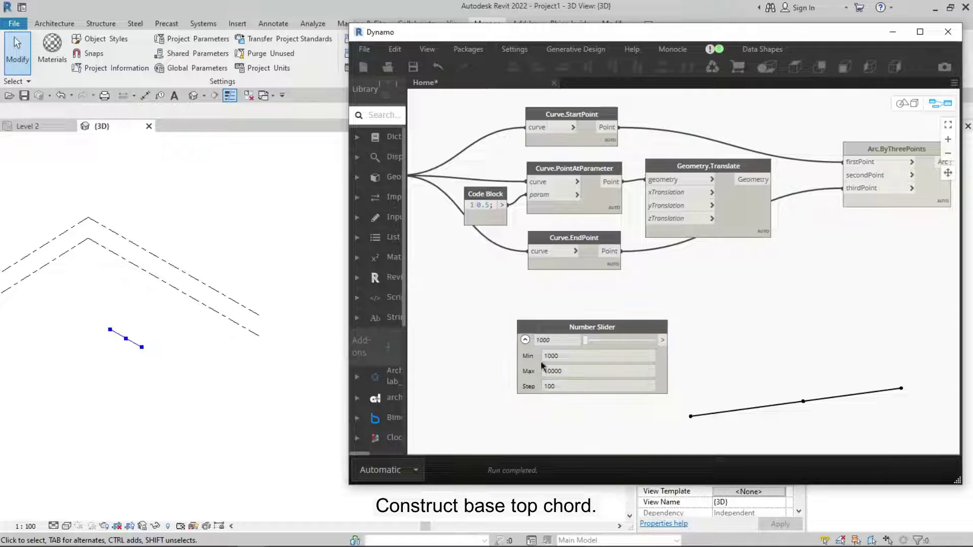
click(525, 340)
Wire the new slider to zTranslation and place it under the length slider
click(648, 218)
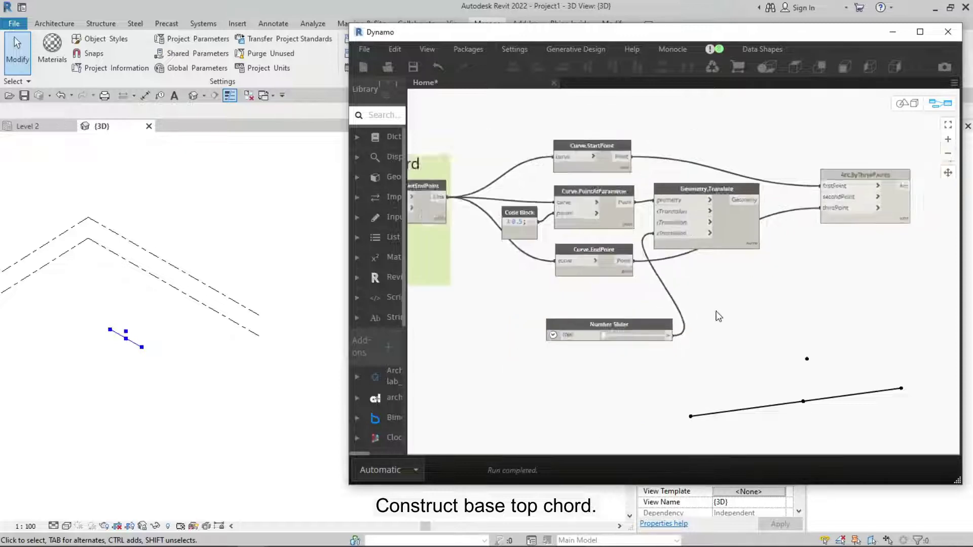
scroll(717, 315, up, 2)
drag(651, 330, 674, 330)
scroll(654, 360, down, 2)
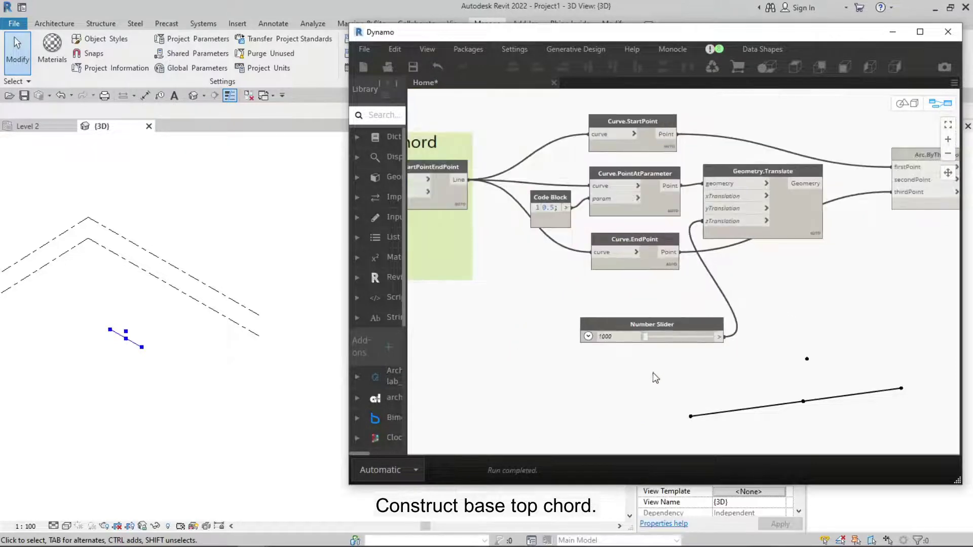
scroll(786, 297, down, 2)
drag(783, 295, 499, 296)
scroll(556, 293, up, 3)
drag(643, 311, 589, 310)
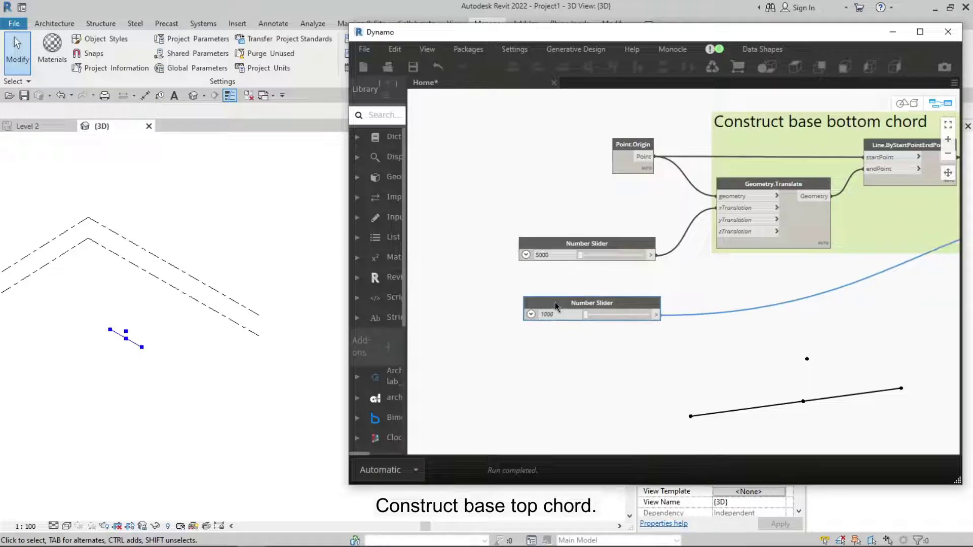
scroll(582, 283, up, 2)
Rename the sliders 'Total length' and 'Height'
double_click(532, 239)
text(Total length)
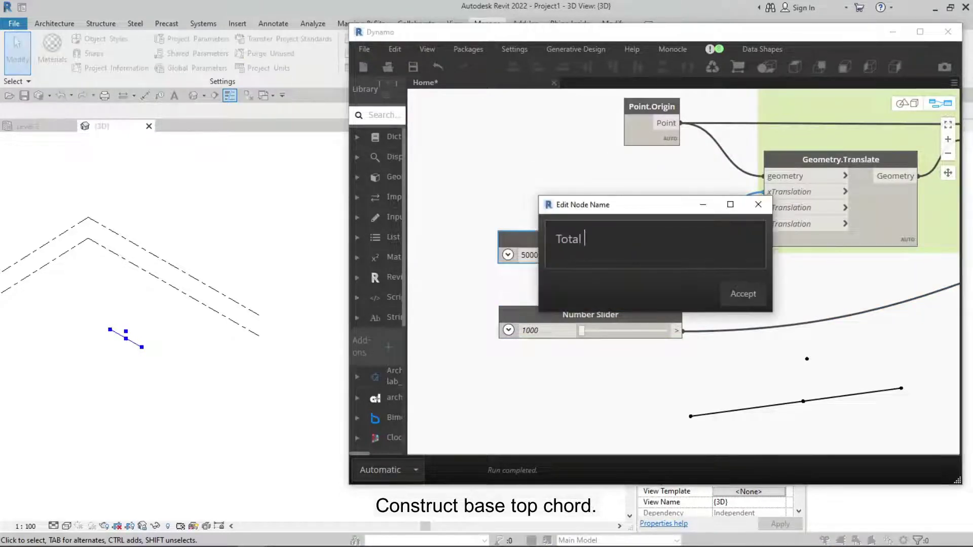
click(734, 294)
double_click(581, 311)
text(Height)
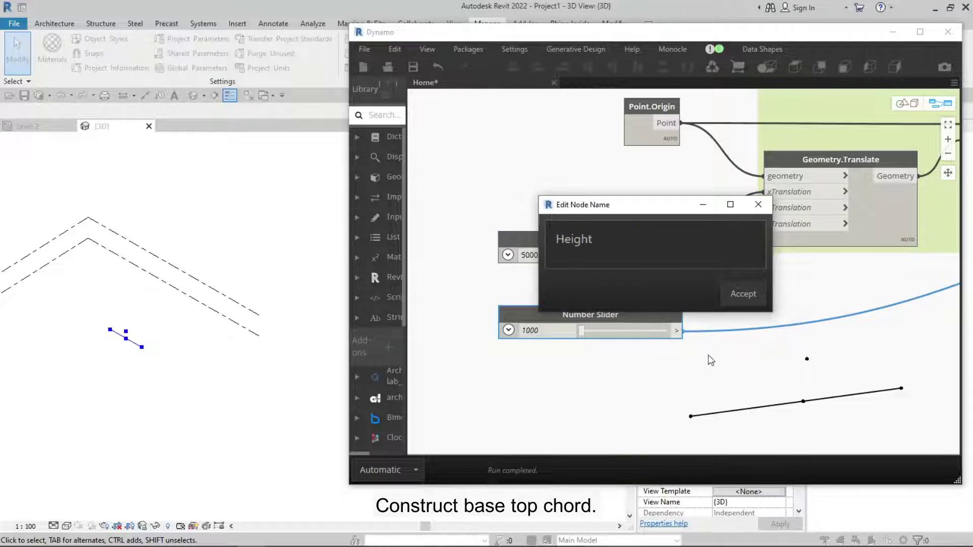
key(Return)
Rearrange the start point and end point nodes of the top chord
scroll(474, 315, down, 3)
middle_drag(474, 315, 608, 300)
scroll(560, 161, up, 3)
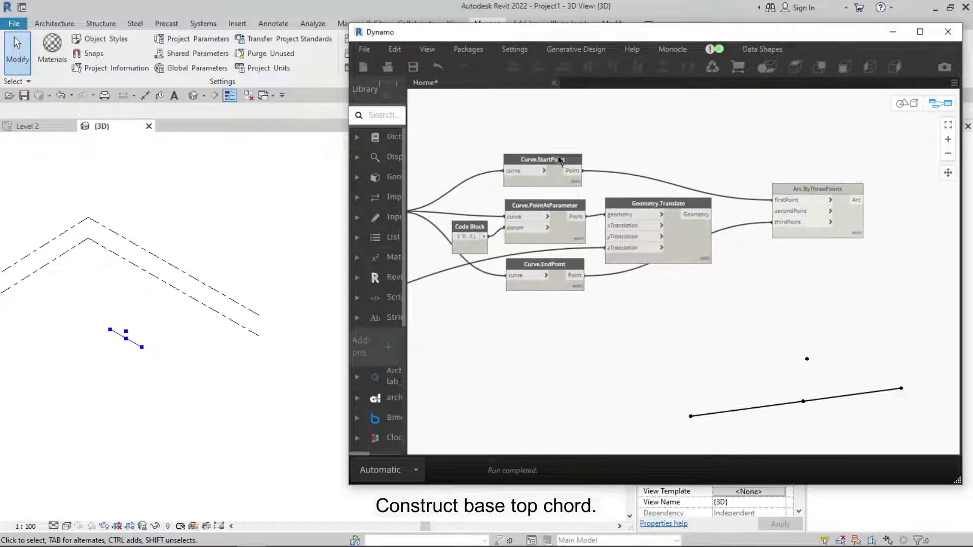
drag(560, 161, 665, 158)
drag(560, 266, 673, 282)
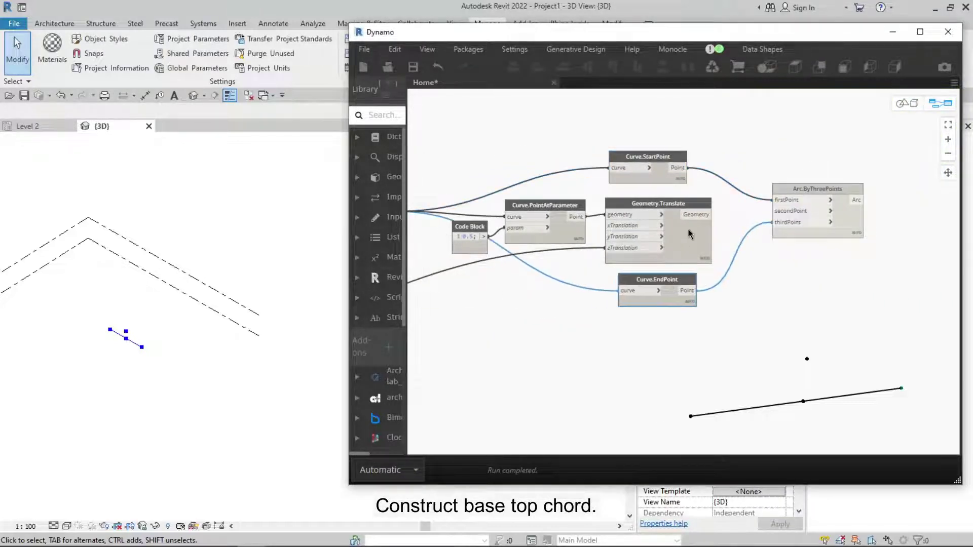
Feed the raised point into the arc's secondPoint and group the nodes as 'Construct base top chord'
click(776, 212)
scroll(747, 214, down, 2)
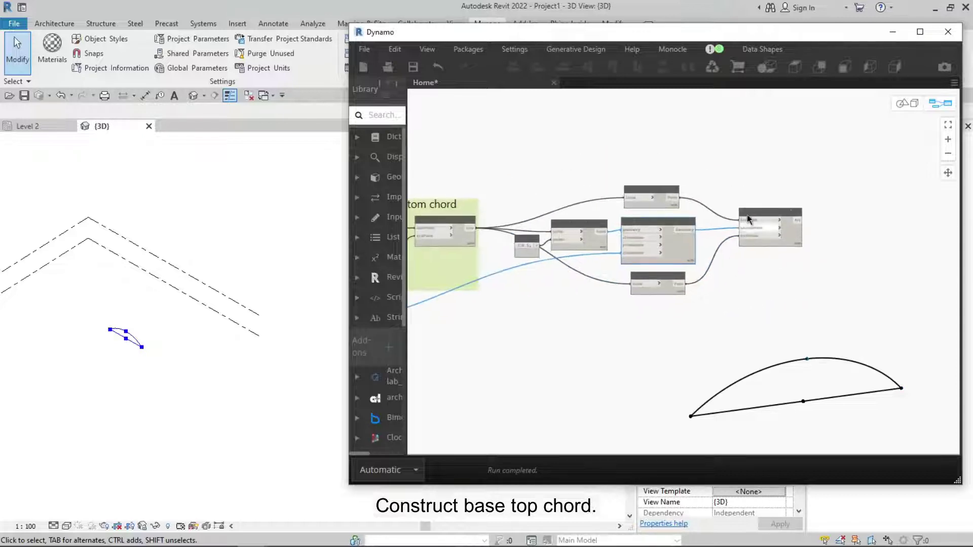
drag(778, 153, 517, 330)
key(ctrl+g)
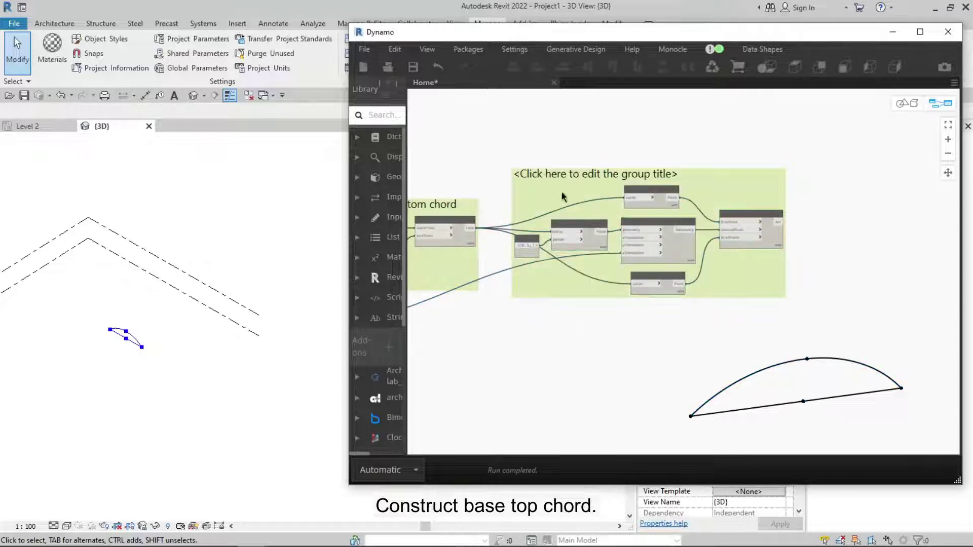
scroll(551, 180, up, 2)
click(550, 175)
text(Construct base top chord)
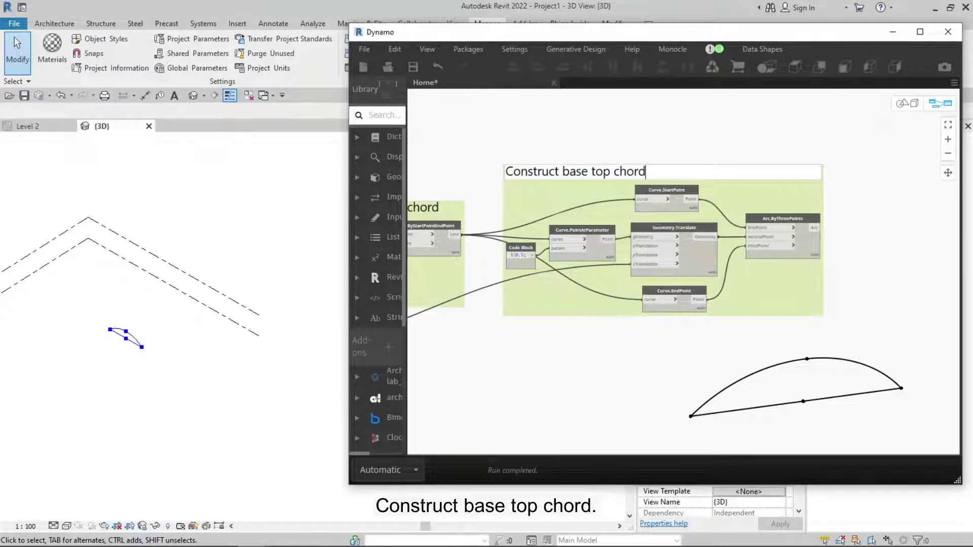
click(608, 365)
scroll(677, 332, down, 2)
scroll(674, 304, down, 2)
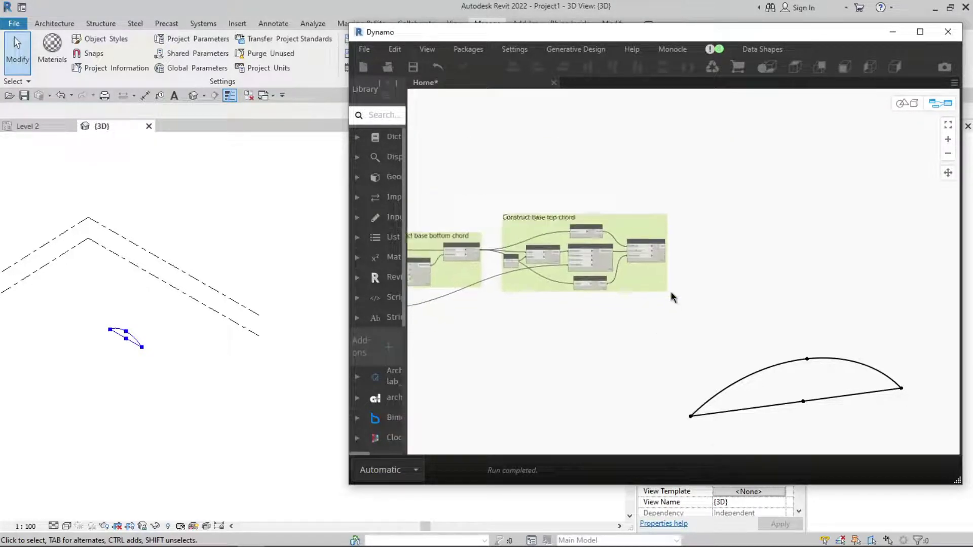
scroll(680, 255, up, 2)
Add a Curve.PointAtParameter node with the arc as its curve input
right_click(680, 255)
text(point)
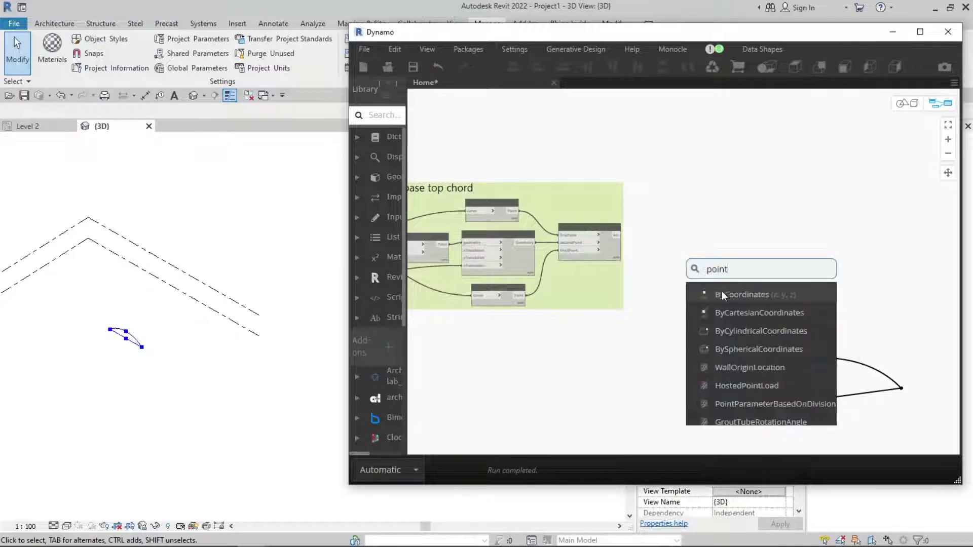
text(at)
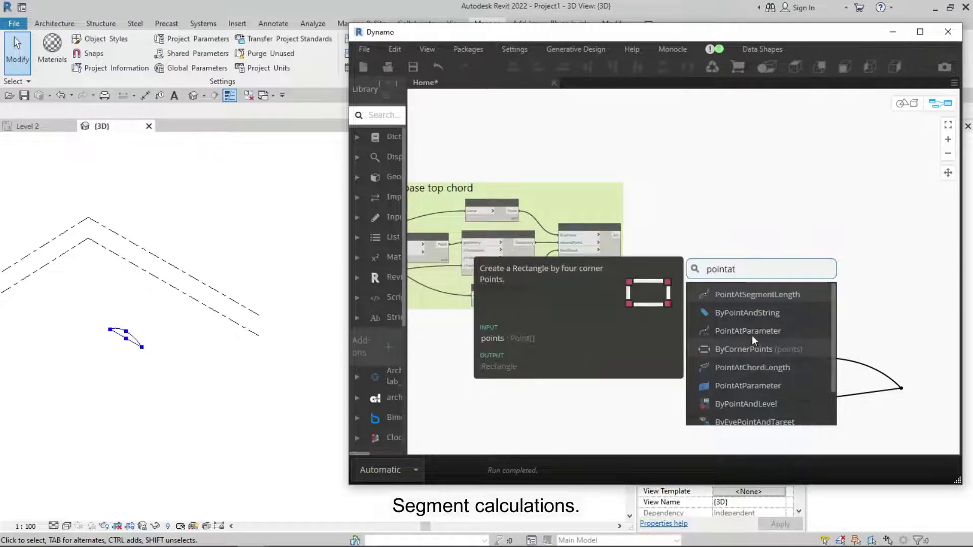
click(748, 331)
click(687, 246)
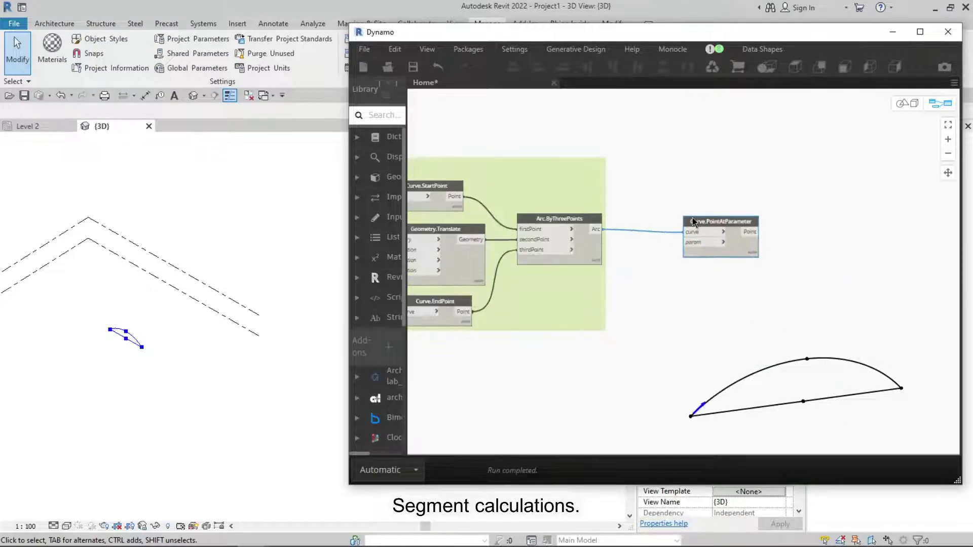
scroll(811, 219, down, 3)
Duplicate the PointAtParameter node and wire the bottom-chord line into the copy
key(ctrl+c)
key(ctrl+v)
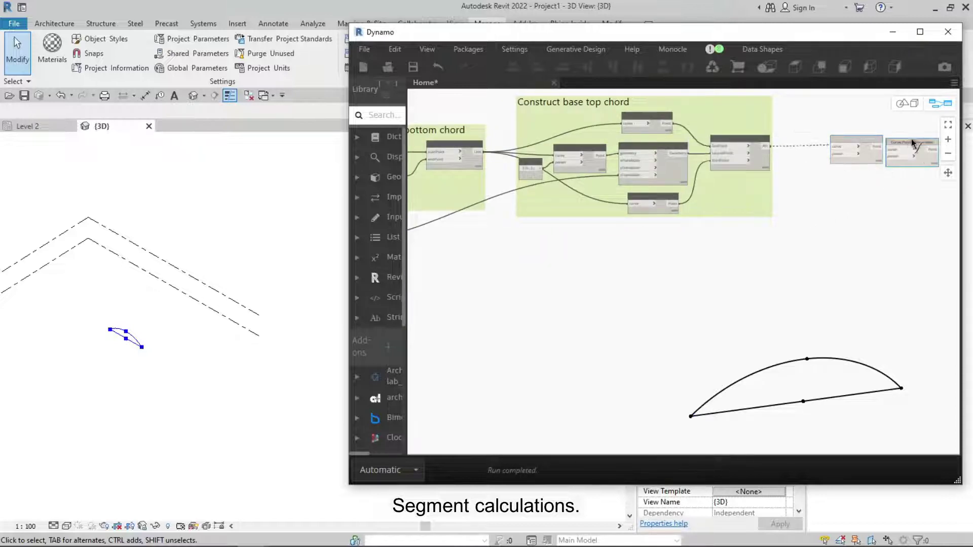
click(887, 151)
scroll(731, 238, up, 3)
click(554, 180)
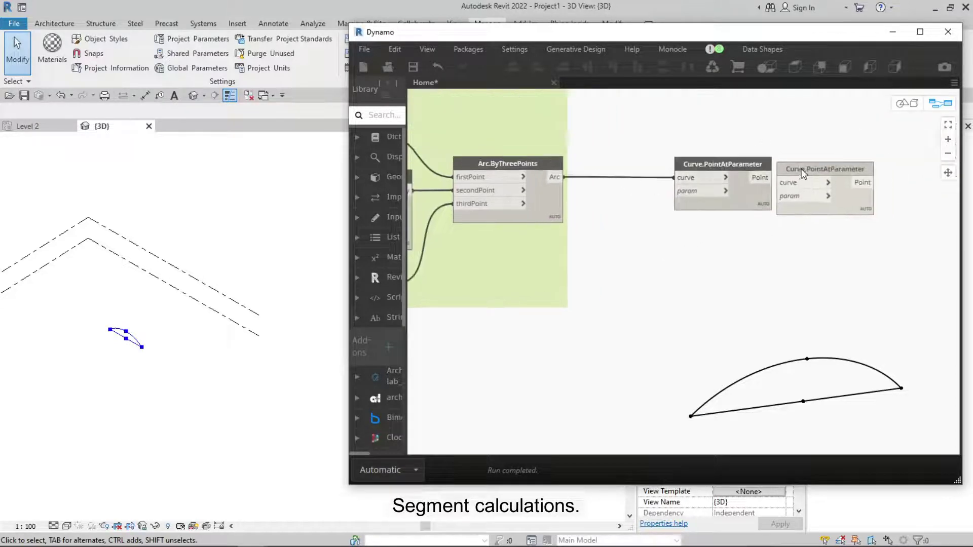
scroll(745, 246, down, 3)
scroll(682, 355, down, 3)
mouse_move(902, 253)
mouse_down()
mouse_move(545, 215)
mouse_move(831, 261)
mouse_up()
scroll(507, 304, up, 2)
scroll(507, 304, up, 2)
scroll(485, 336, down, 1)
scroll(484, 336, down, 2)
scroll(596, 312, up, 3)
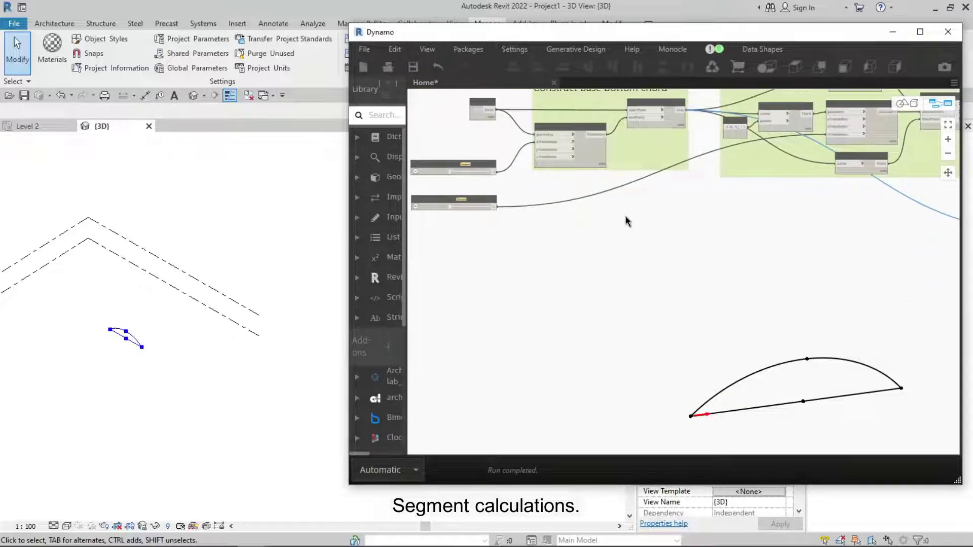
scroll(625, 295, up, 3)
Add a Sequence node with a Code Block value of 10 feeding its start
scroll(656, 319, up, 3)
double_click(655, 317)
text(seq)
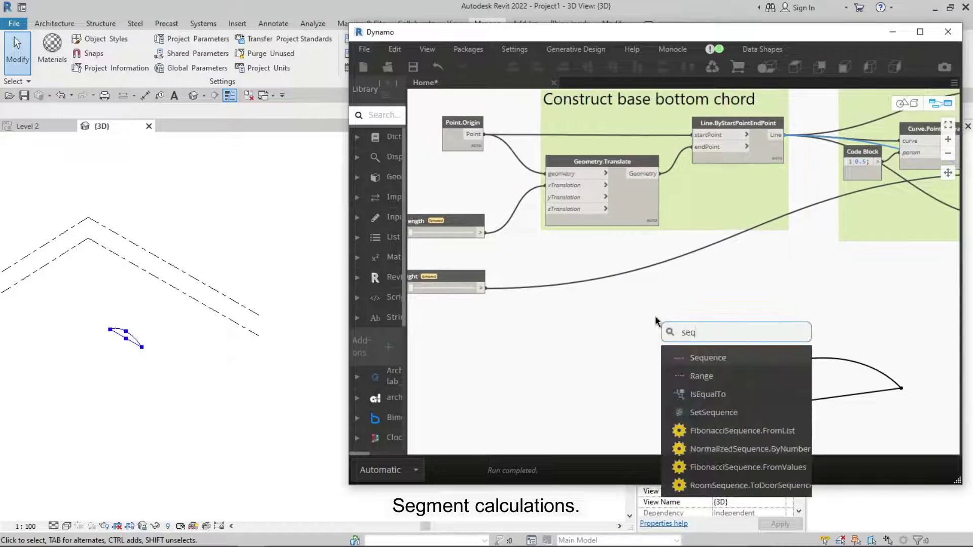
text(uen)
key(Return)
scroll(600, 330, up, 2)
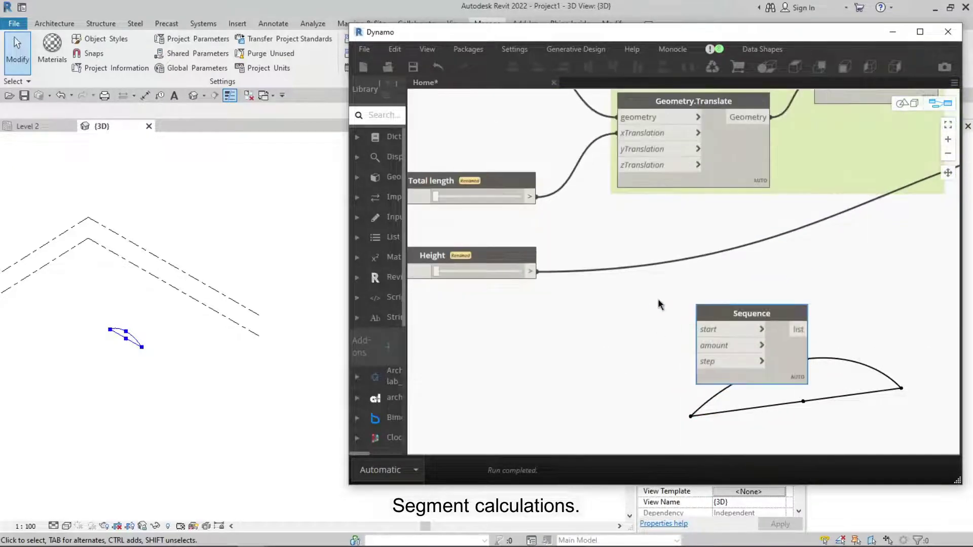
double_click(640, 299)
text(10;)
drag(630, 306, 700, 330)
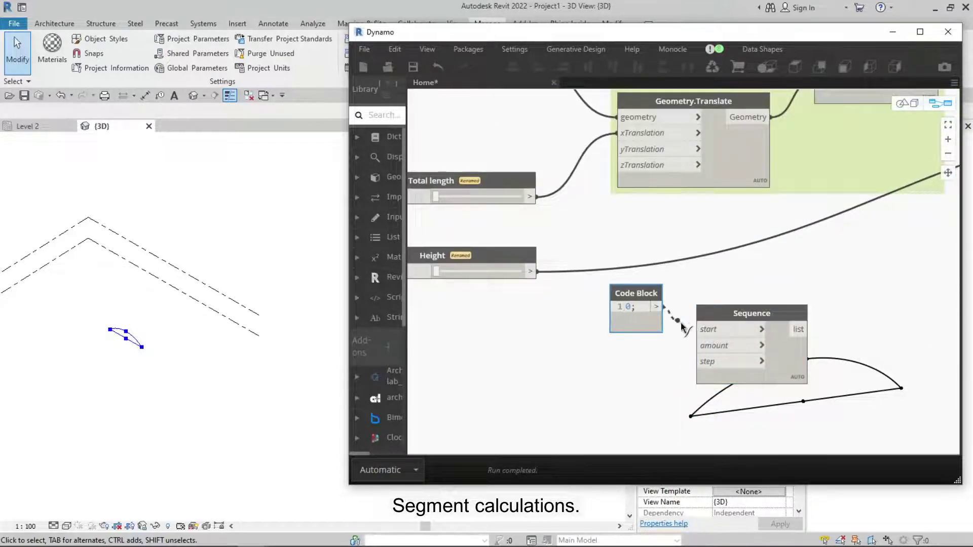
scroll(573, 293, down, 2)
mouse_move(563, 325)
middle_down()
mouse_move(637, 263)
mouse_move(597, 332)
middle_up()
Add a number slider below Height with a range of 2 to 30
right_click(597, 332)
text(slider)
click(664, 382)
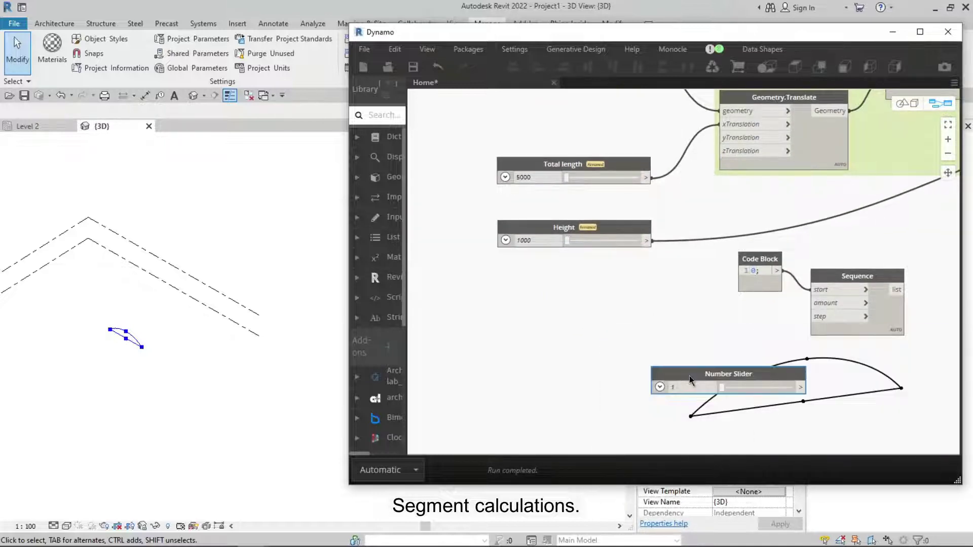
drag(689, 376, 526, 314)
click(496, 325)
scroll(544, 386, up, 1)
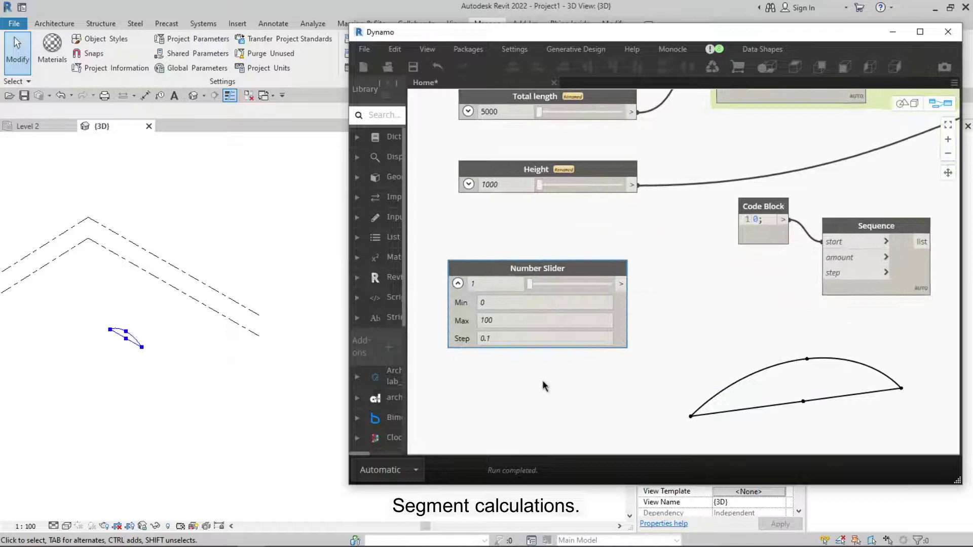
double_click(478, 303)
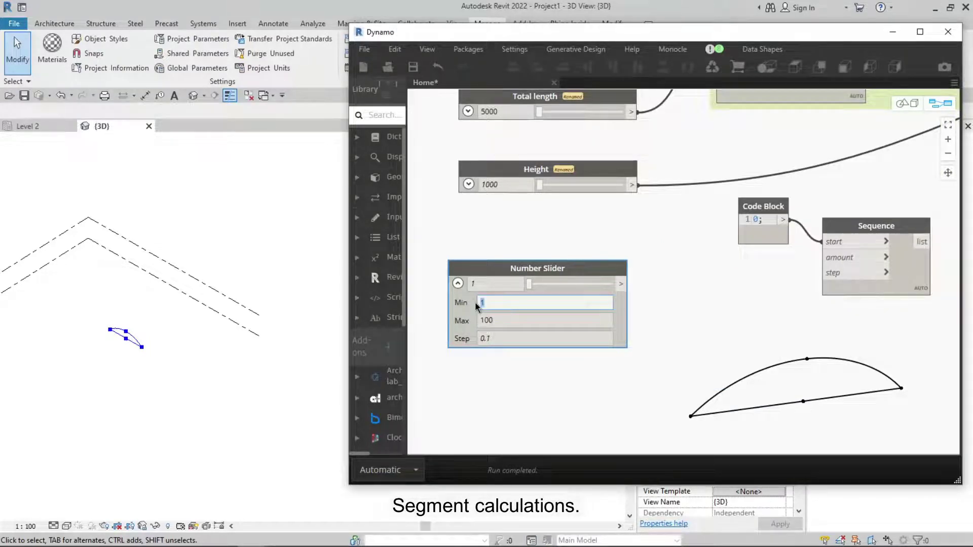
double_click(506, 324)
text(30)
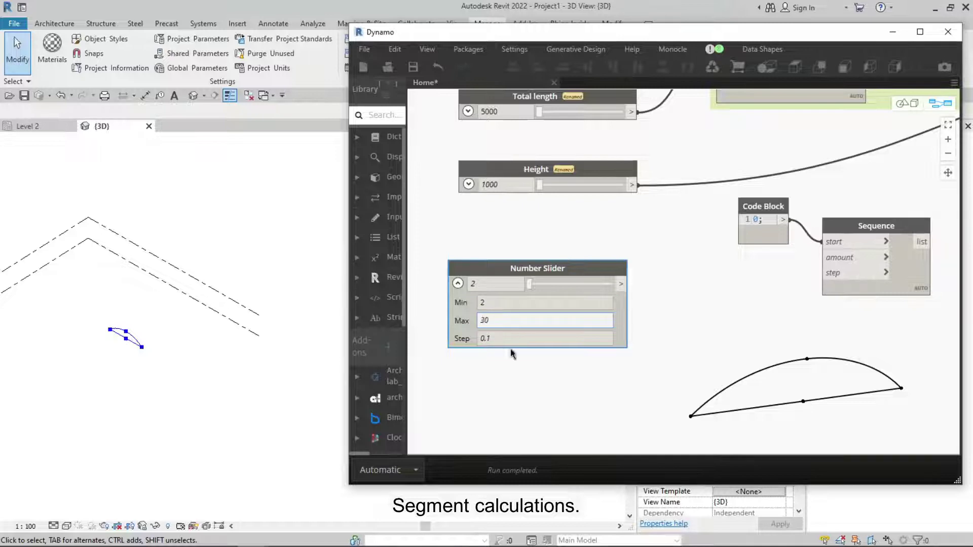
click(502, 339)
Connect the new slider to the Sequence step and rename it Segments
scroll(600, 389, down, 1)
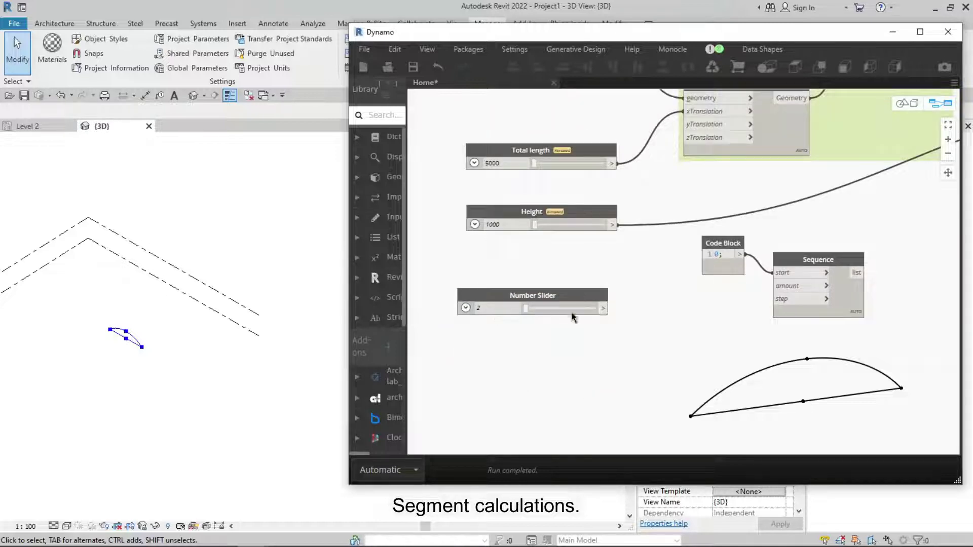
click(779, 306)
scroll(684, 359, up, 2)
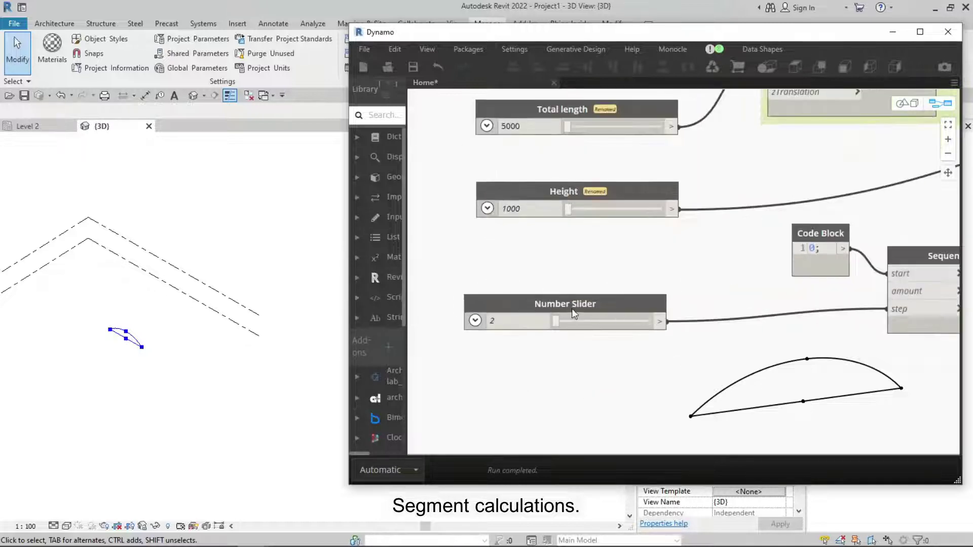
double_click(572, 306)
text(Segments)
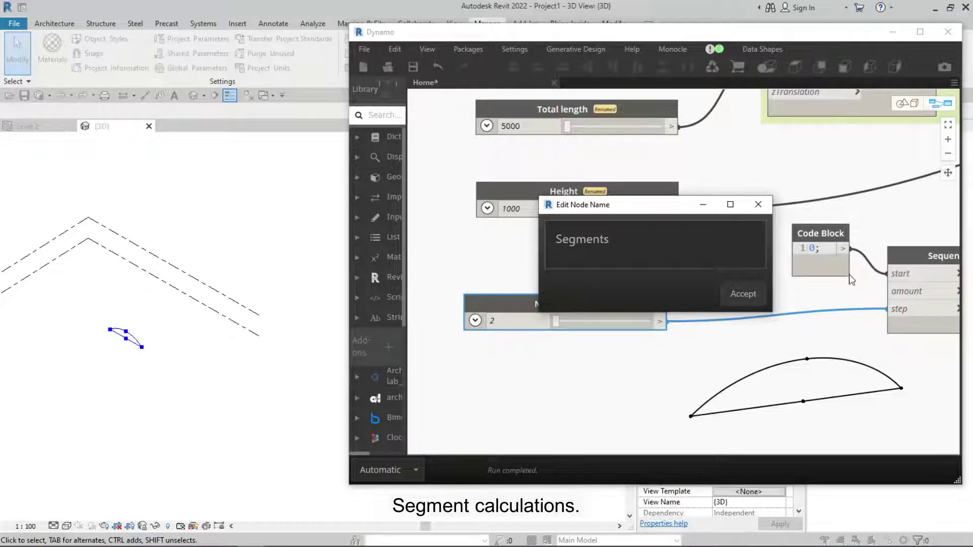
key(Return)
Place a division (/) node on the canvas
scroll(617, 310, down, 1)
right_click(650, 314)
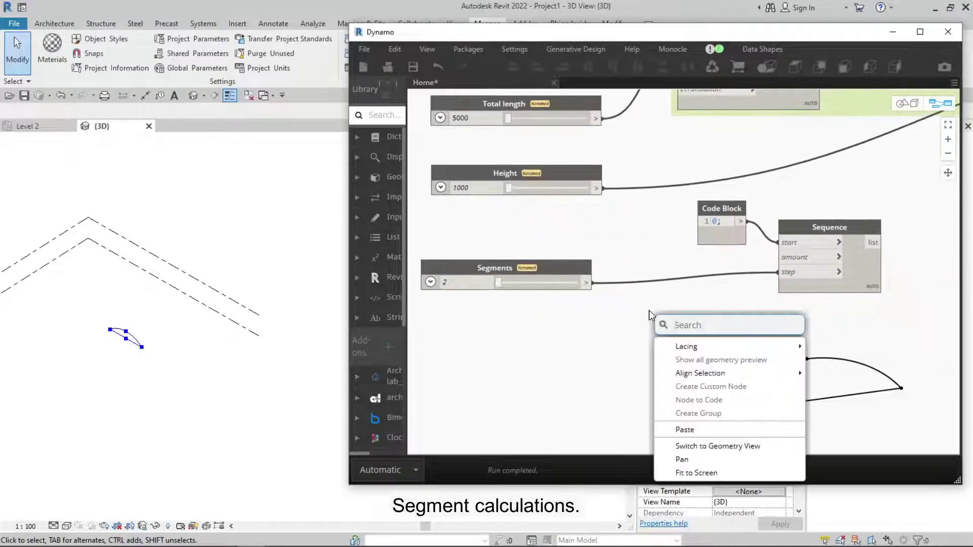
text(/)
key(Return)
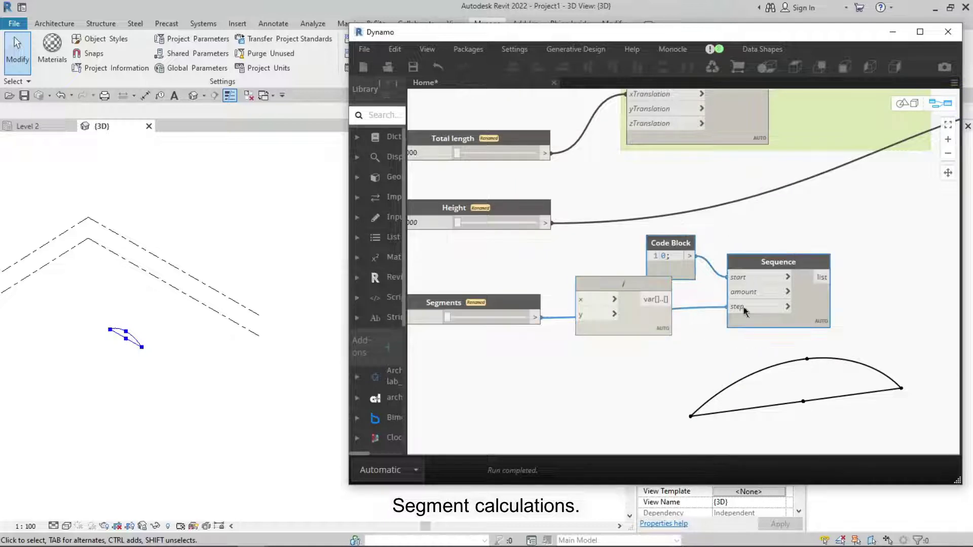
Divide Total length by Segments and feed the result into the Sequence step
drag(744, 310, 853, 310)
drag(623, 284, 654, 253)
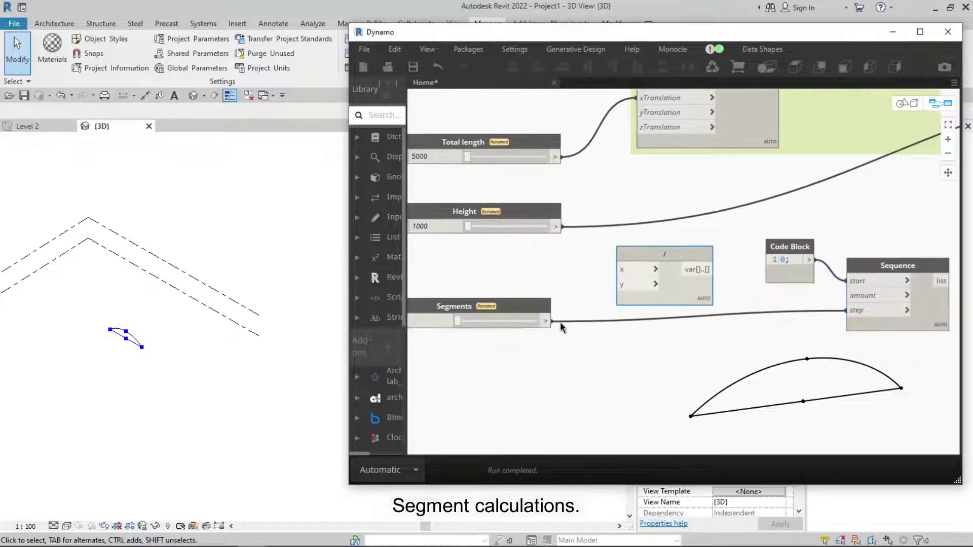
middle_drag(561, 328, 594, 337)
click(665, 295)
middle_drag(653, 348, 623, 318)
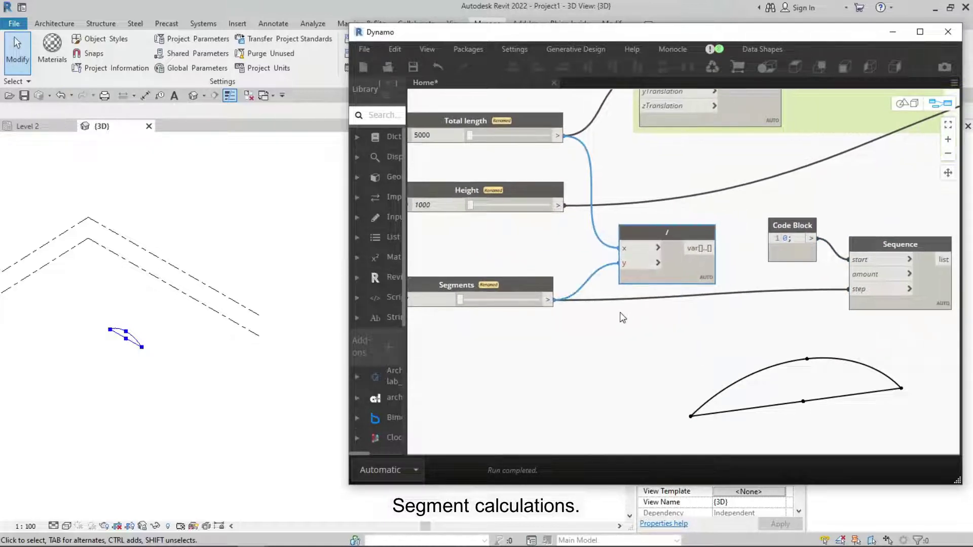
click(714, 248)
click(757, 299)
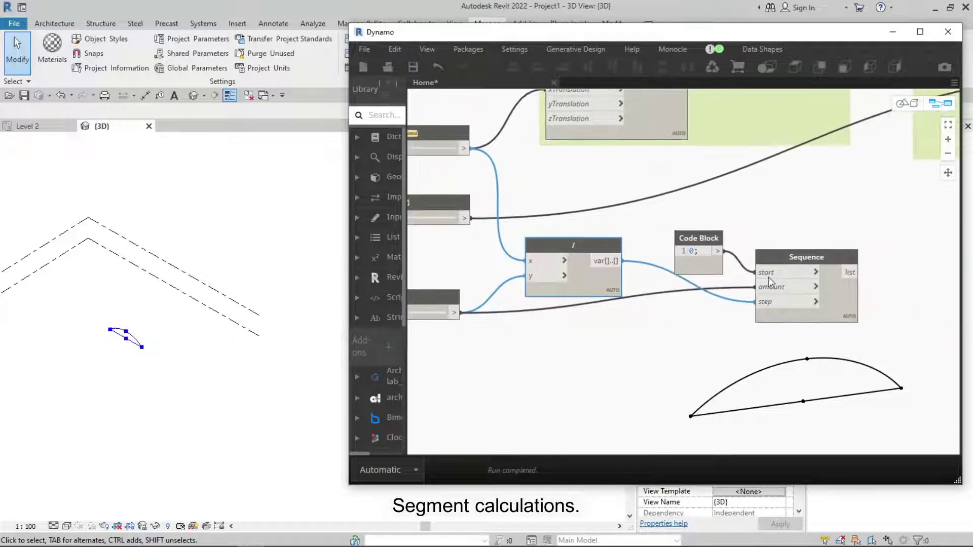
scroll(739, 244, down, 2)
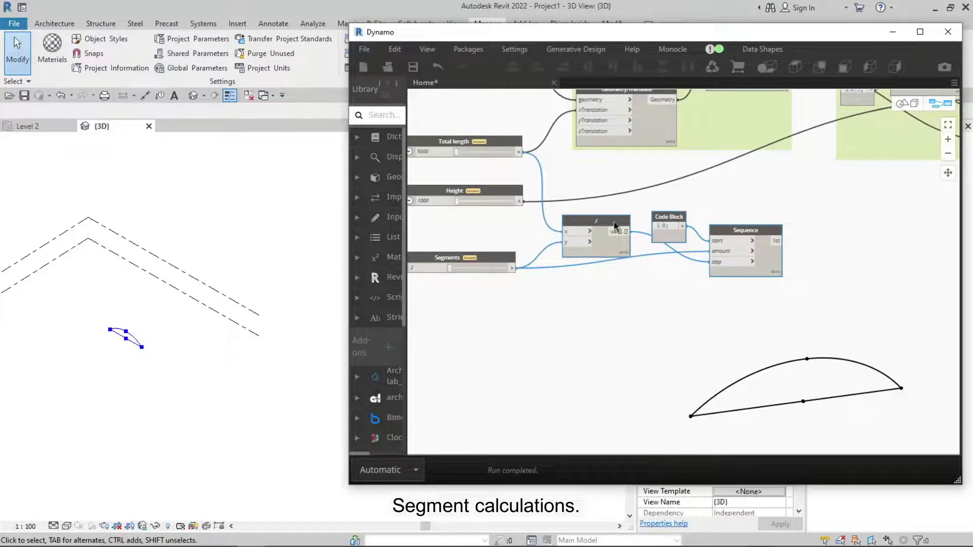
scroll(803, 274, up, 1)
middle_drag(791, 315, 802, 274)
Set Segments to 11, Total length to 11700 and Height to 4000
middle_drag(646, 318, 817, 337)
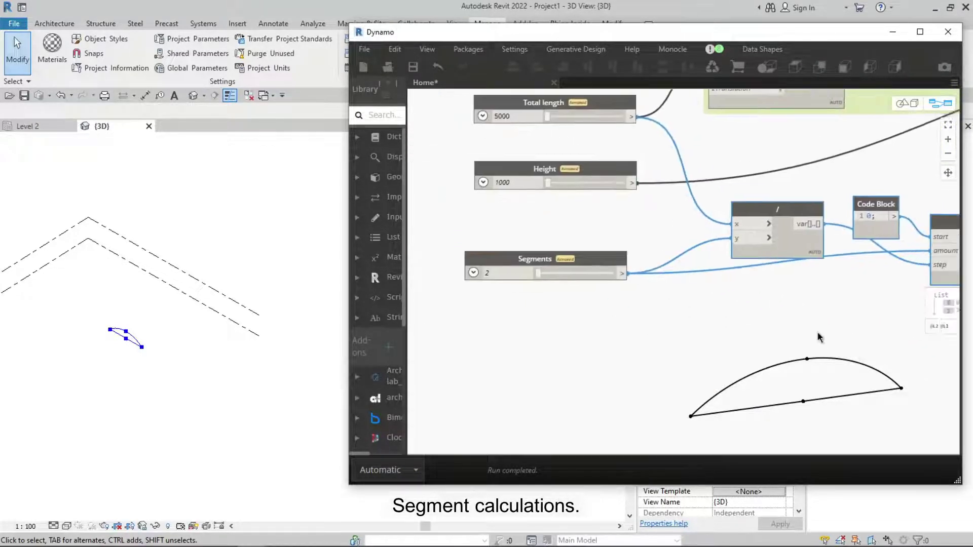
drag(522, 265, 543, 264)
scroll(619, 328, down, 1)
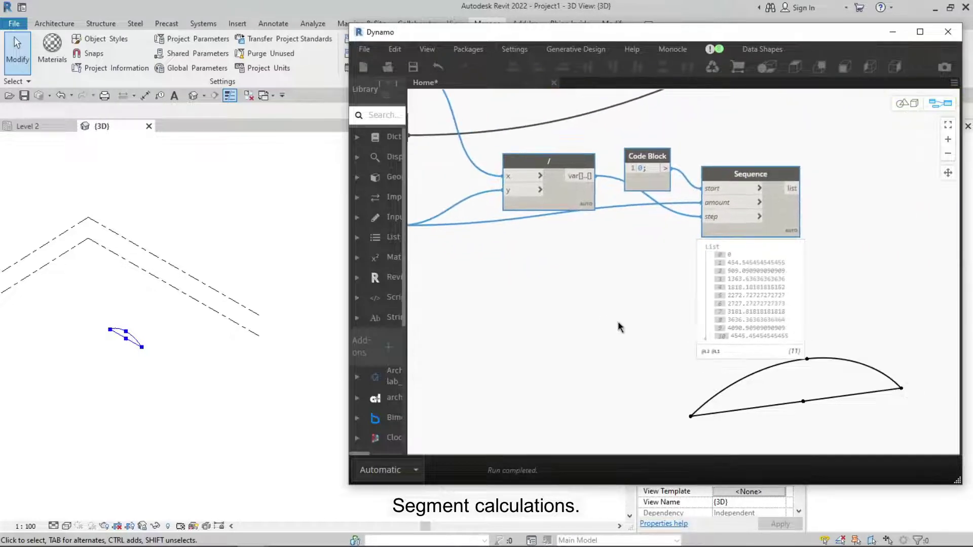
middle_drag(606, 282, 619, 296)
scroll(618, 295, up, 1)
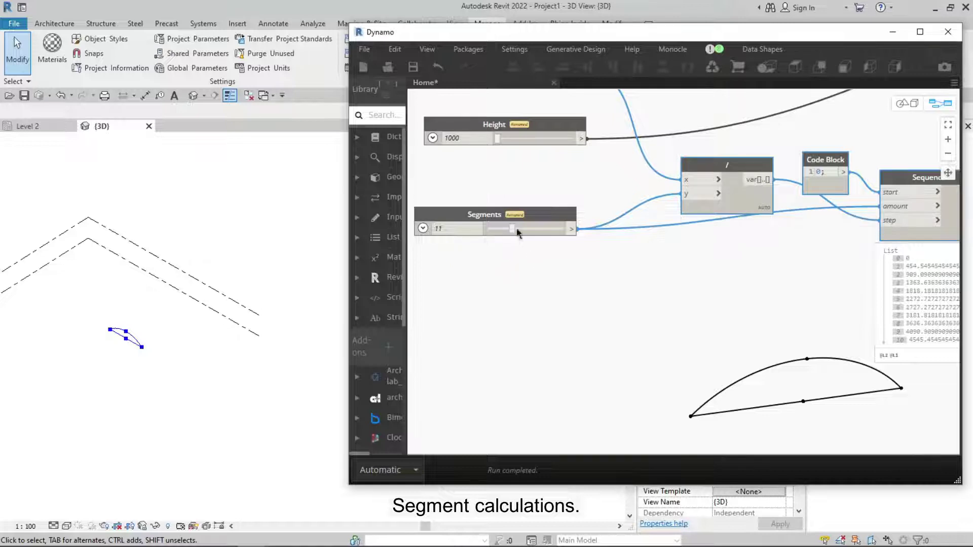
middle_drag(519, 227, 534, 285)
mouse_move(513, 131)
mouse_down()
mouse_move(533, 140)
mouse_move(546, 129)
mouse_up()
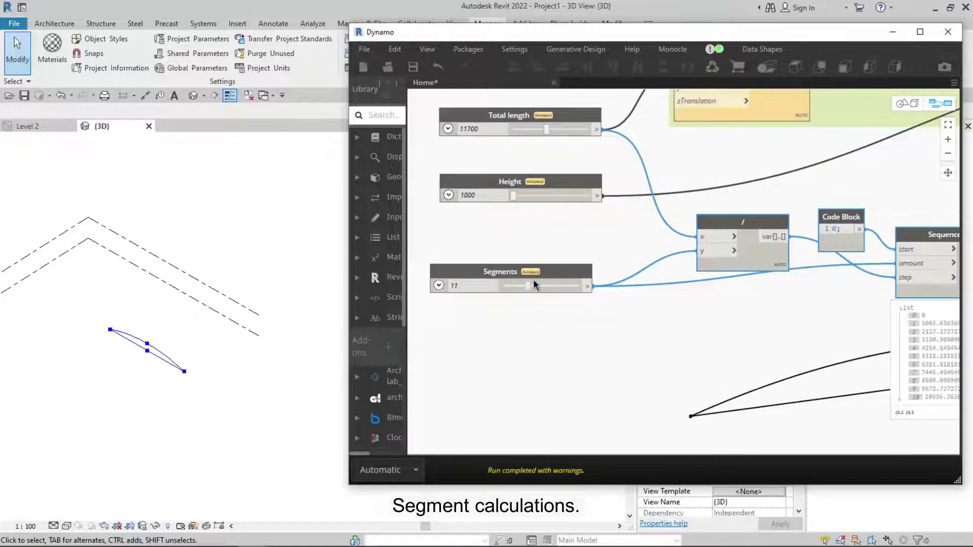
drag(513, 196, 538, 196)
middle_drag(724, 93, 697, 216)
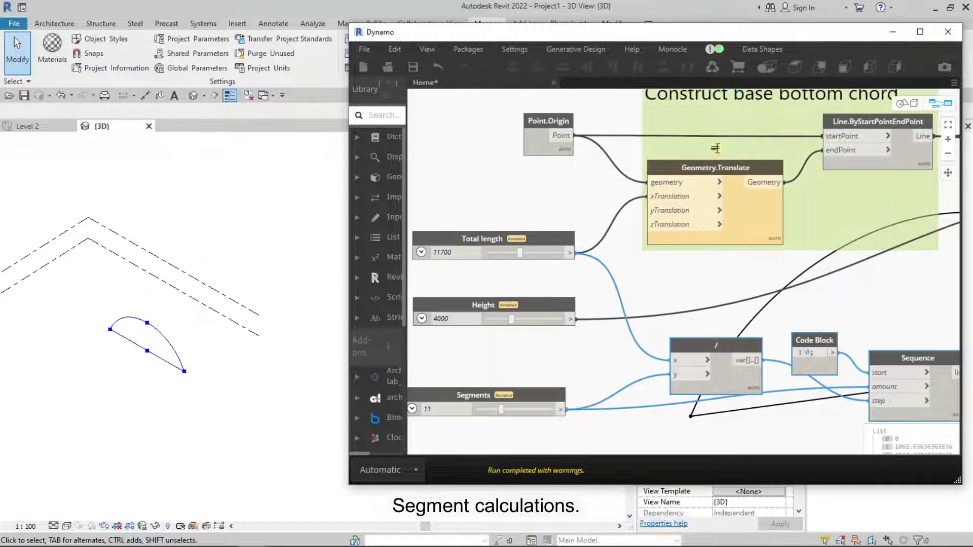
Switch the Geometry Working Range in Settings to a larger range
click(514, 49)
click(556, 133)
click(769, 255)
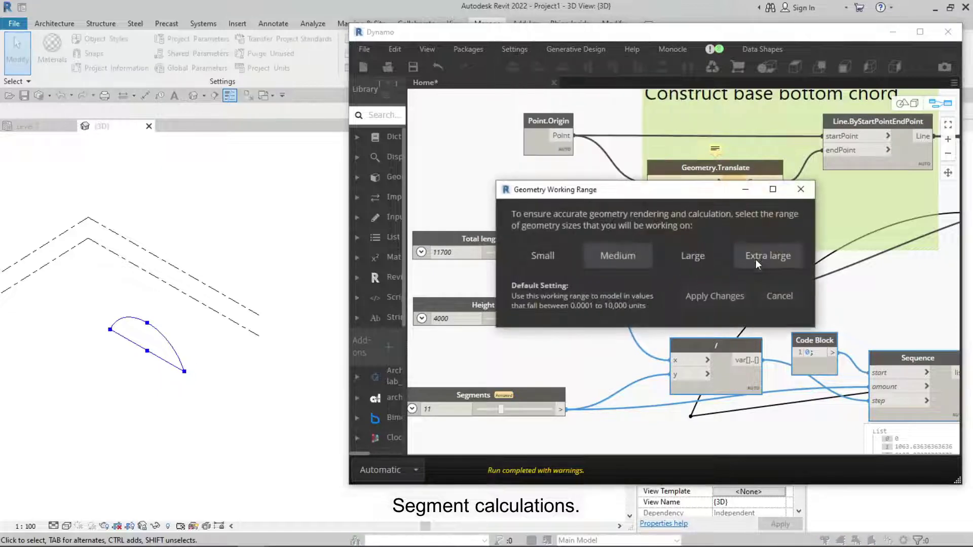
click(649, 295)
Add a Math.RemapRange node fed by the Sequence list
middle_drag(652, 353, 499, 248)
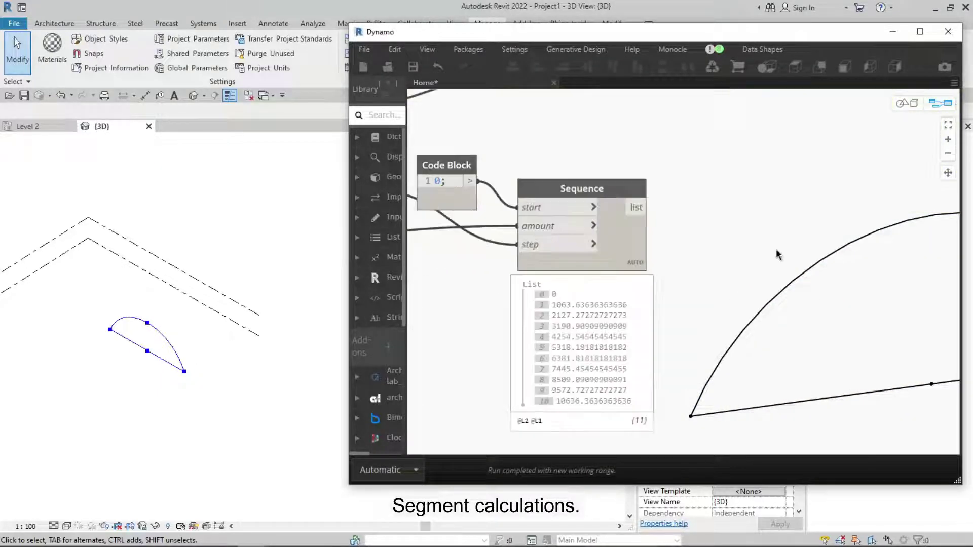
middle_drag(517, 312, 690, 261)
right_click(690, 261)
text(remap)
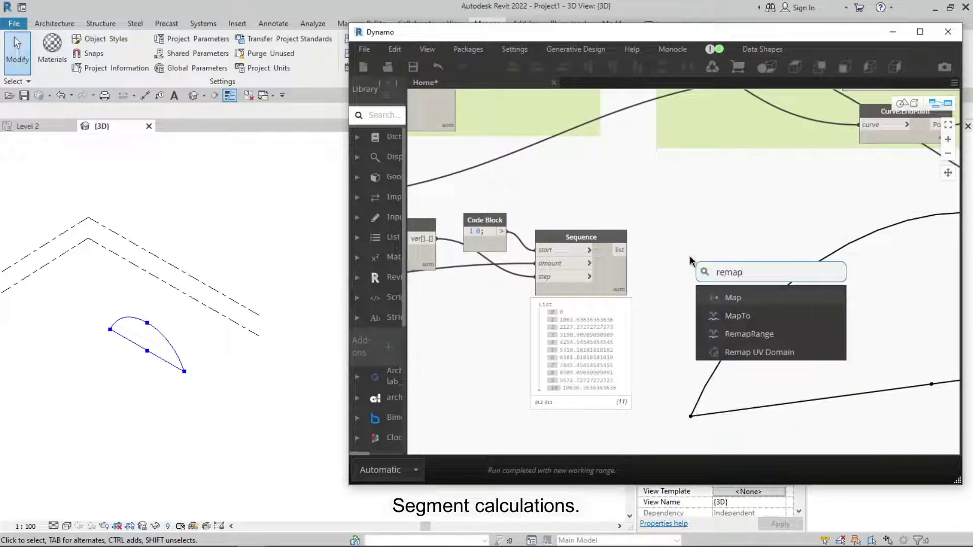
click(736, 325)
scroll(760, 335, up, 1)
mouse_move(750, 340)
mouse_down()
mouse_move(750, 213)
mouse_move(774, 222)
mouse_up()
click(607, 237)
click(692, 229)
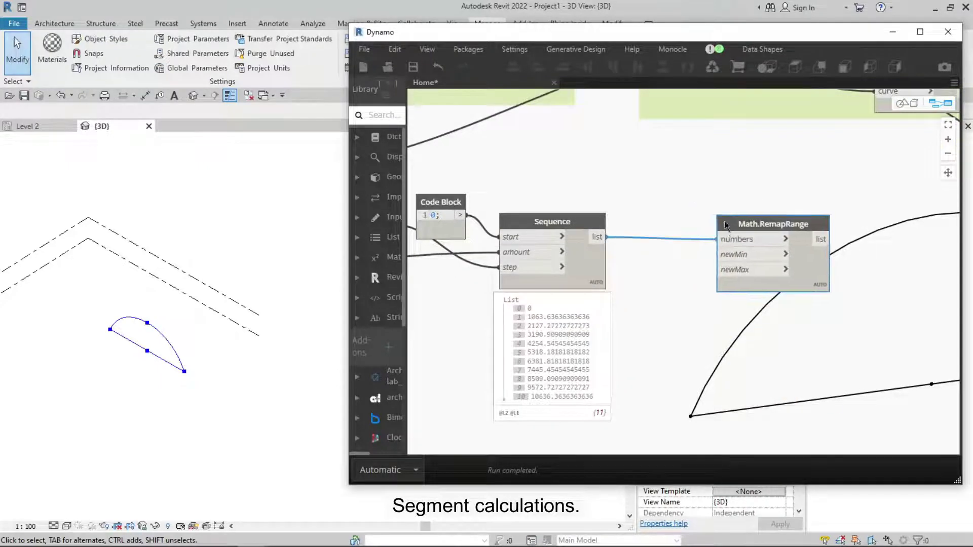
Feed a Code Block with 0; and 1; into RemapRange's newMin and newMax
double_click(659, 318)
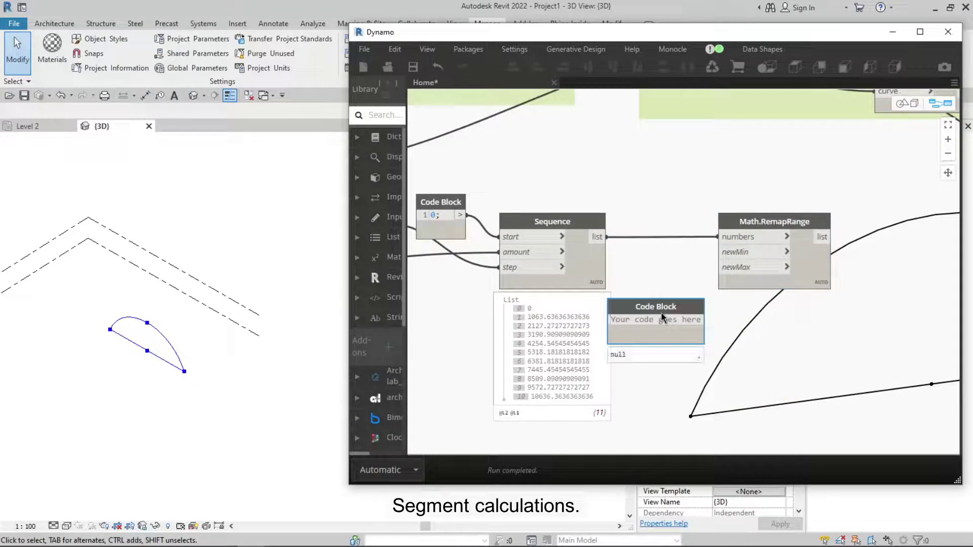
text(0;)
key(Return)
text(1;)
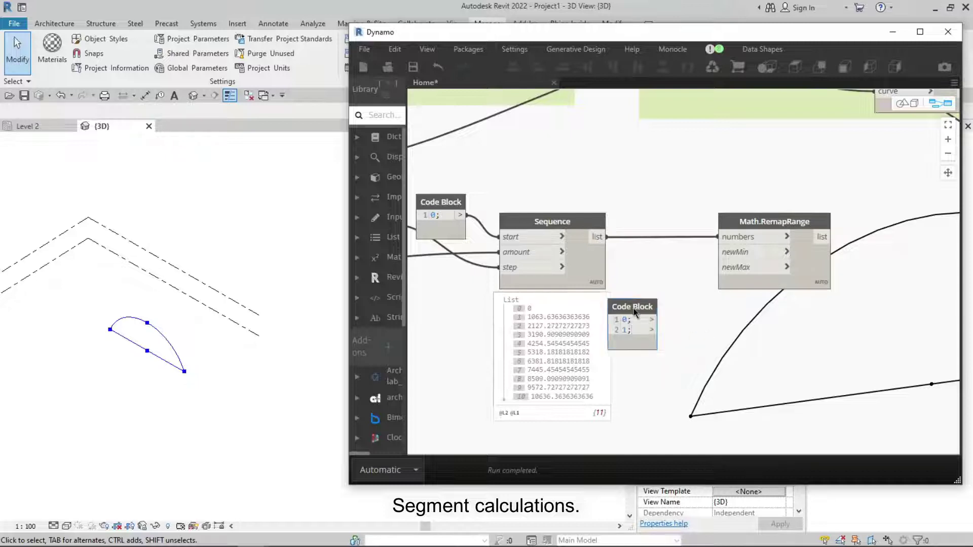
drag(634, 313, 681, 284)
click(733, 278)
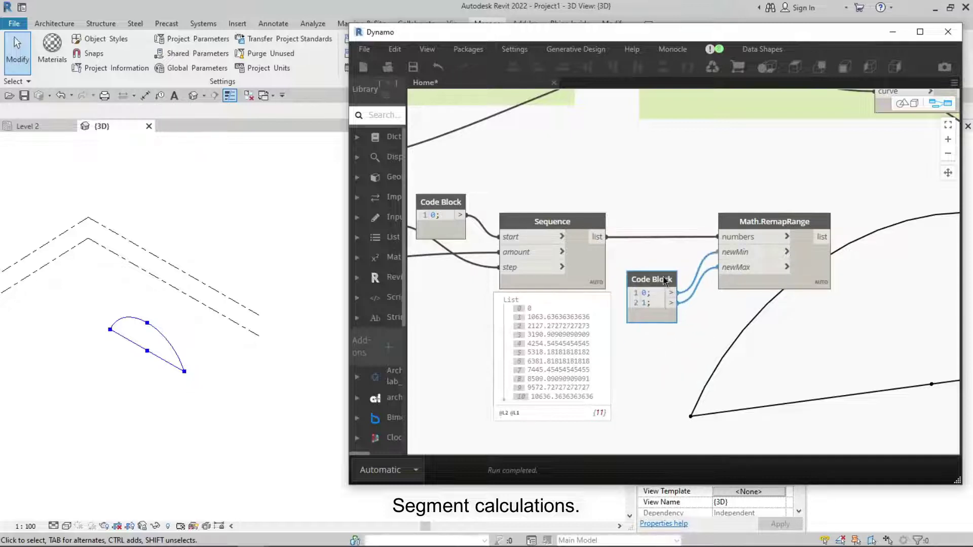
Wire the remapped 0–1 values into the Curve.PointAtParameter param input
scroll(734, 277, down, 2)
scroll(764, 237, up, 3)
scroll(763, 237, down, 3)
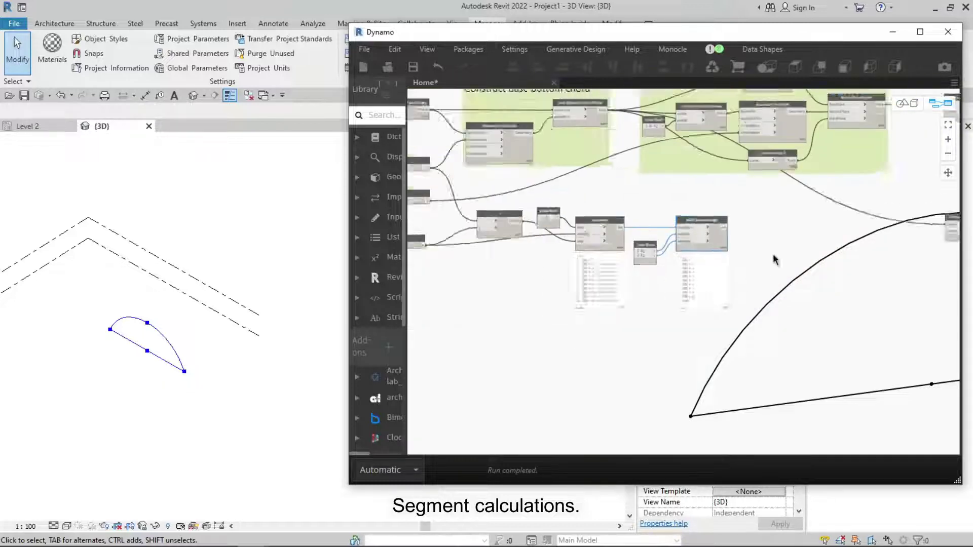
middle_drag(775, 256, 647, 336)
scroll(537, 283, down, 1)
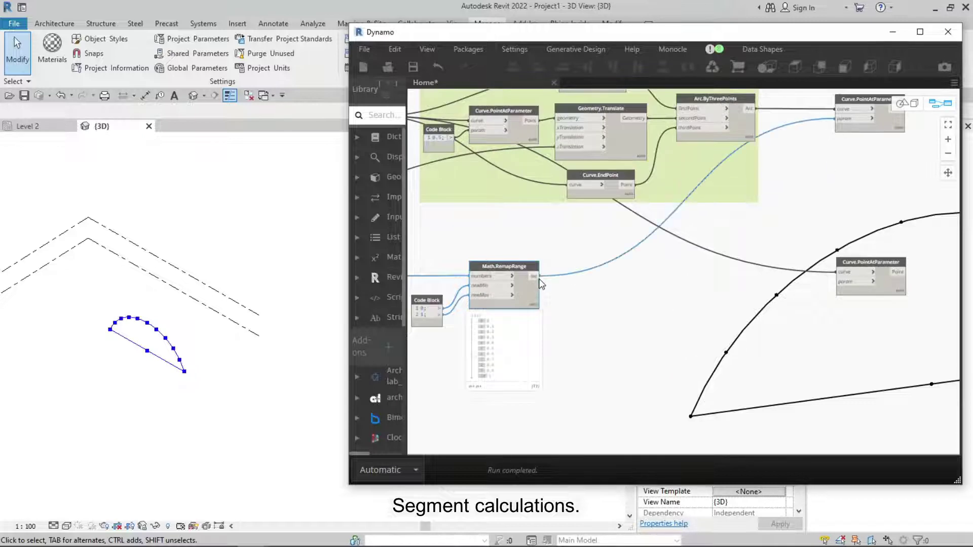
click(837, 282)
key(ctrl+b)
scroll(825, 334, down, 3)
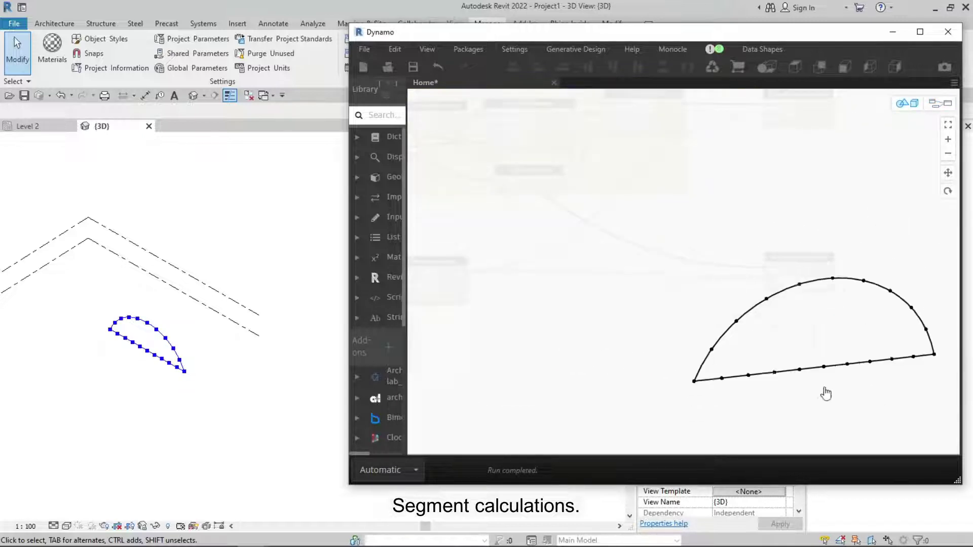
click(939, 103)
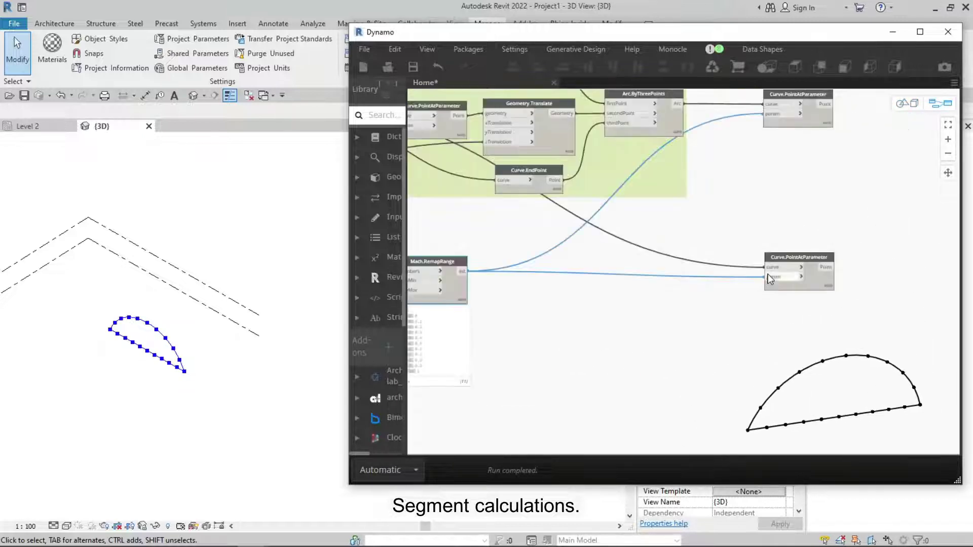
Lower the Height slider to 2900
scroll(758, 277, up, 2)
middle_drag(858, 220, 811, 221)
scroll(811, 221, down, 2)
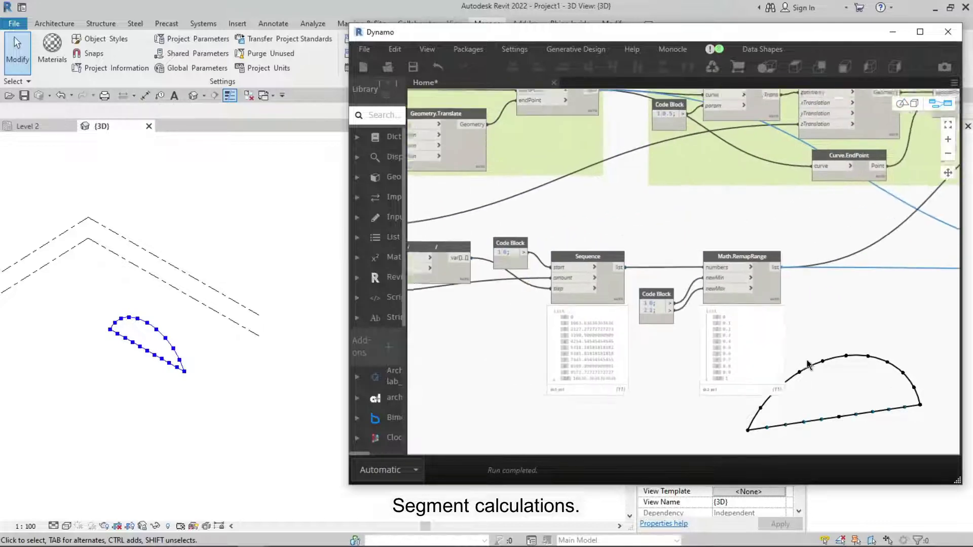
scroll(893, 238, up, 2)
scroll(679, 249, up, 2)
drag(669, 252, 651, 253)
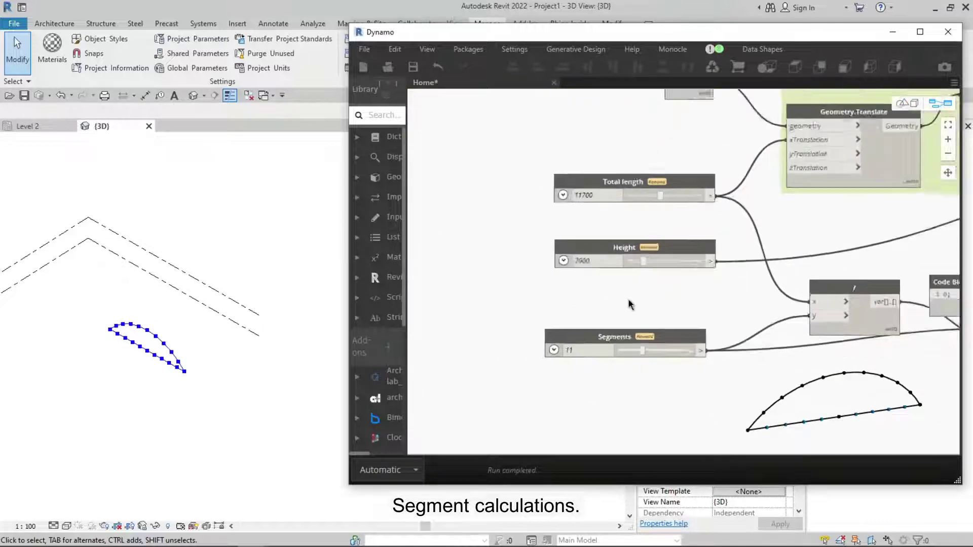
Change the Segments slider's step to 2
scroll(605, 321, up, 2)
scroll(607, 359, down, 1)
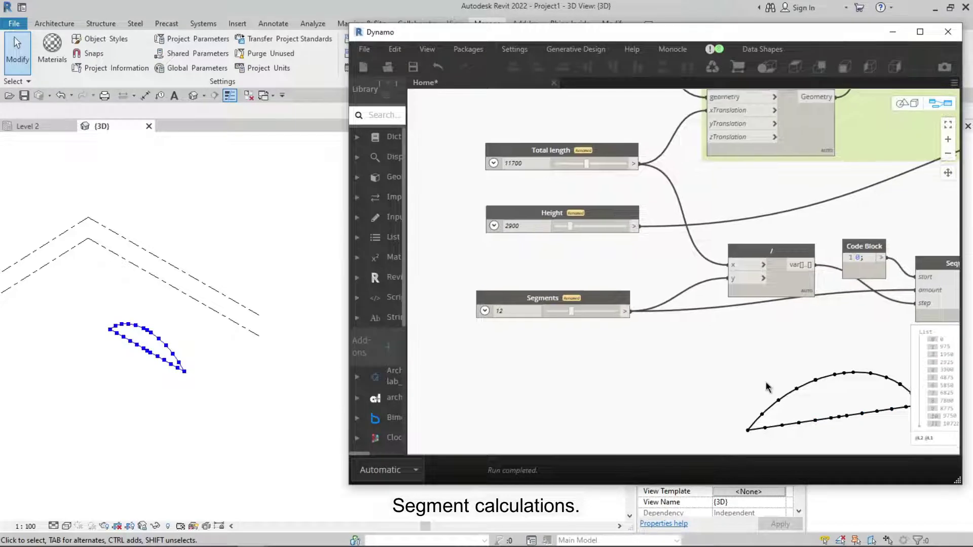
middle_drag(783, 451, 805, 425)
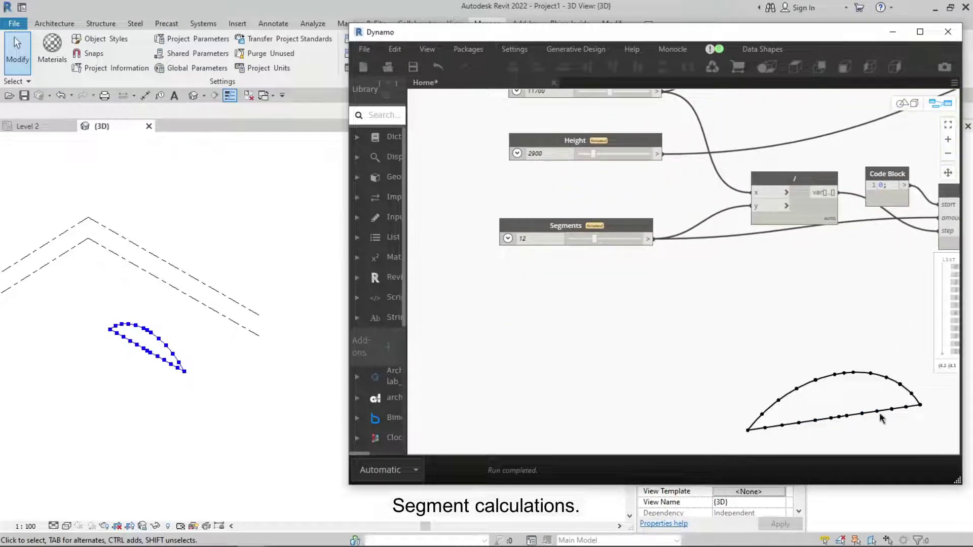
scroll(541, 295, up, 2)
click(514, 266)
click(542, 288)
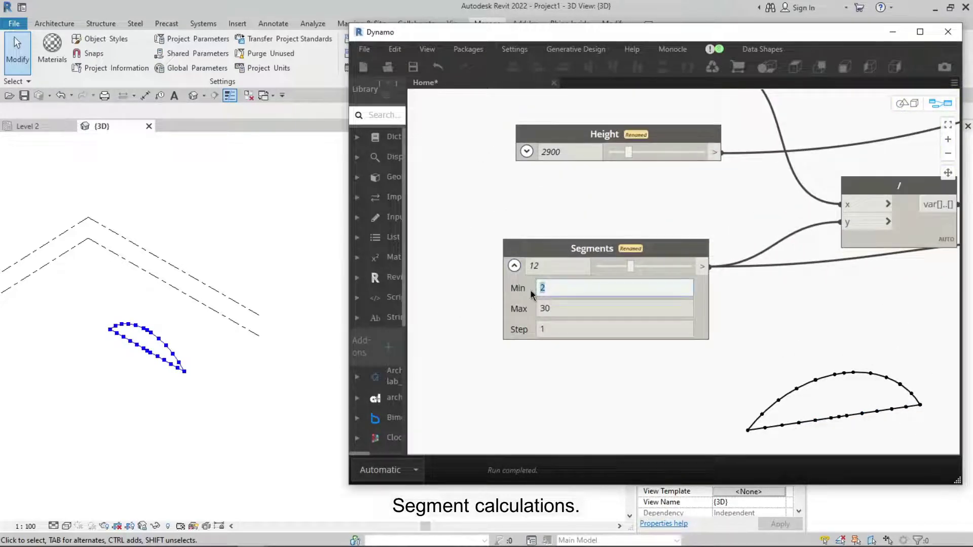
click(562, 329)
text(2)
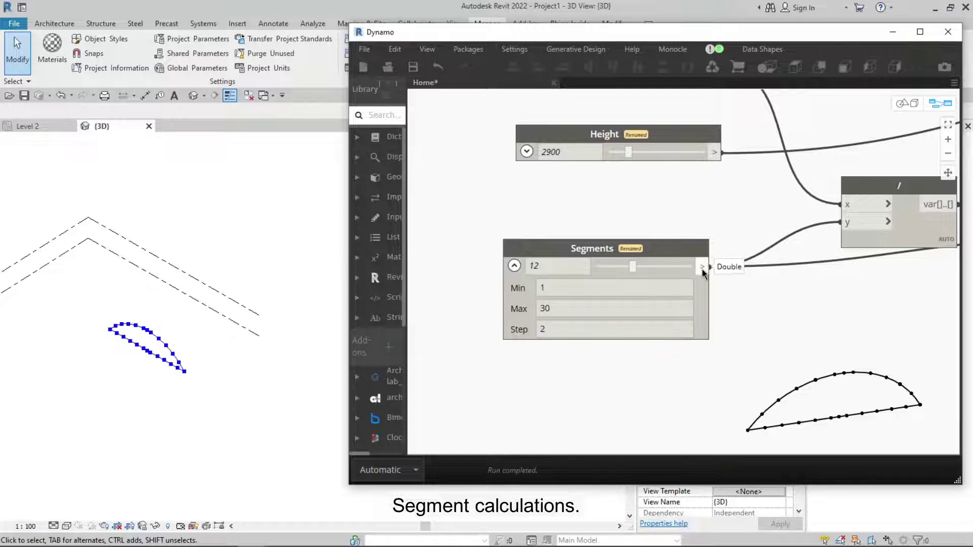
click(514, 266)
click(514, 265)
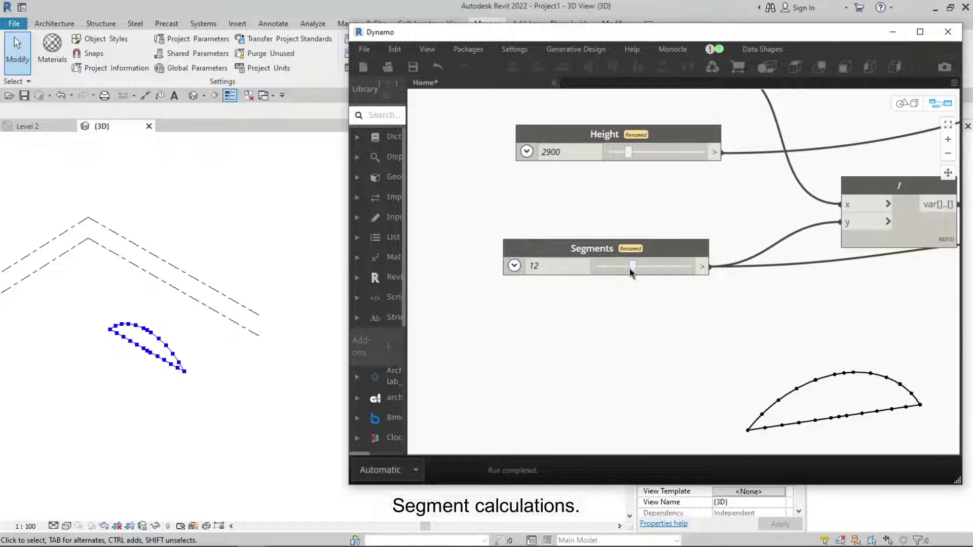
Set Segments to 13 and add a new note beside the slider
drag(628, 267, 636, 267)
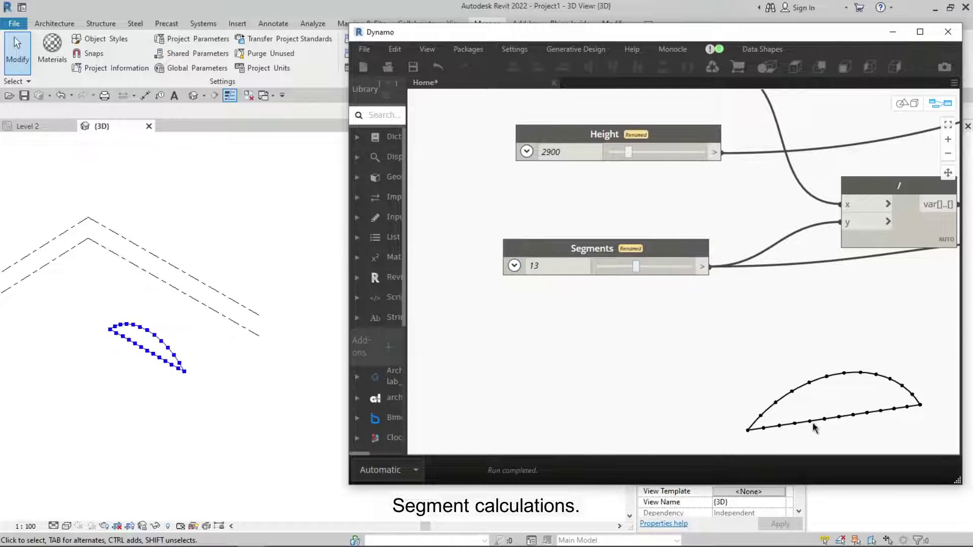
scroll(701, 328, down, 2)
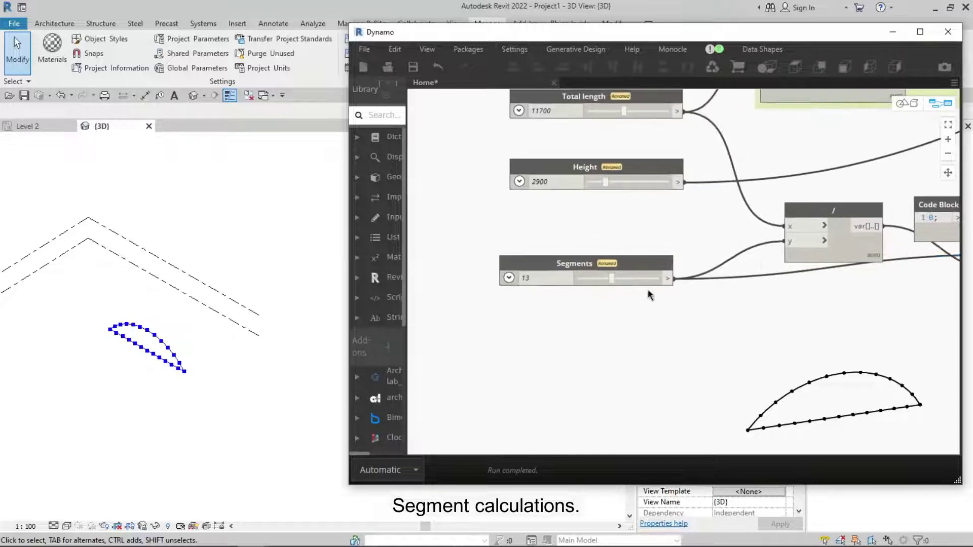
click(628, 267)
key(ctrl+w)
Enter 'This has to be odd numbers' as the note text beside Segments
drag(569, 246, 567, 248)
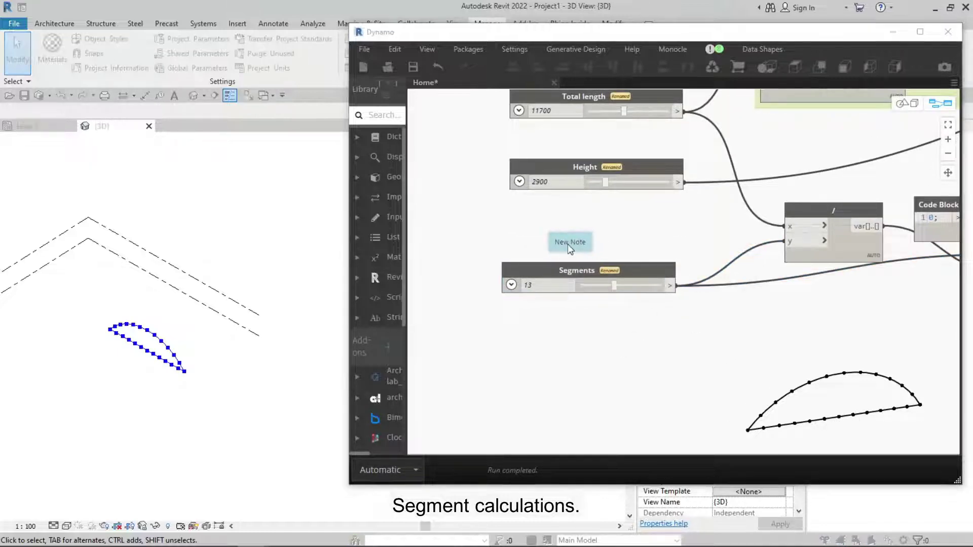
text(This)
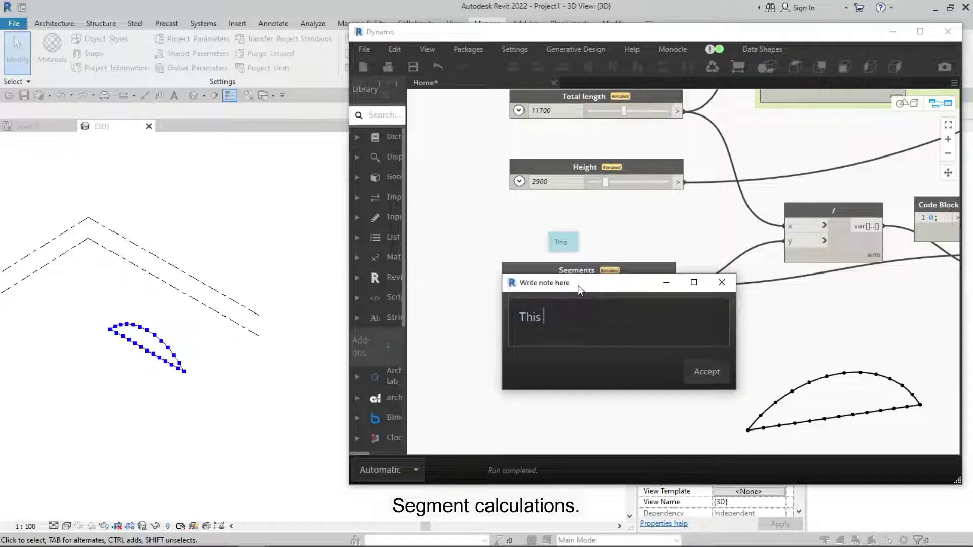
text( has to be odd number)
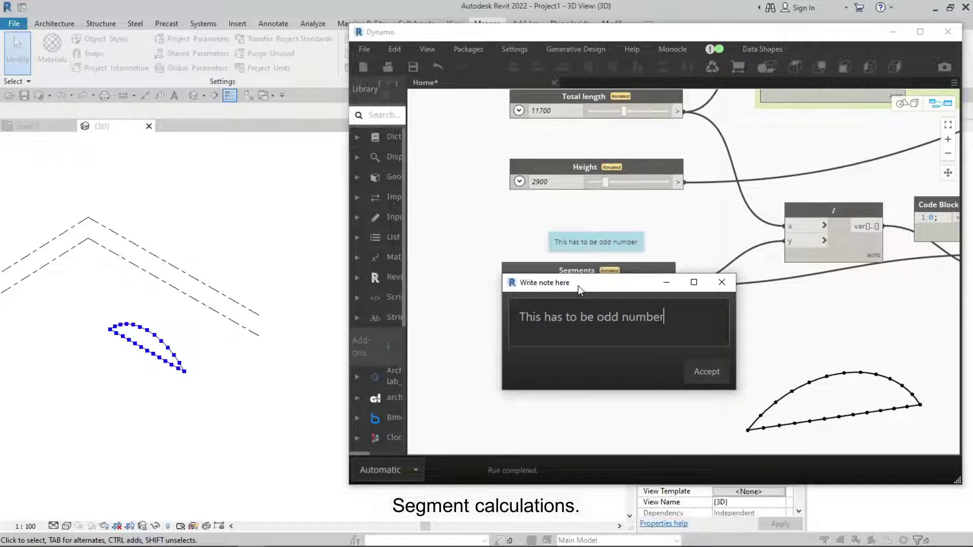
text(s)
click(706, 371)
scroll(607, 245, up, 2)
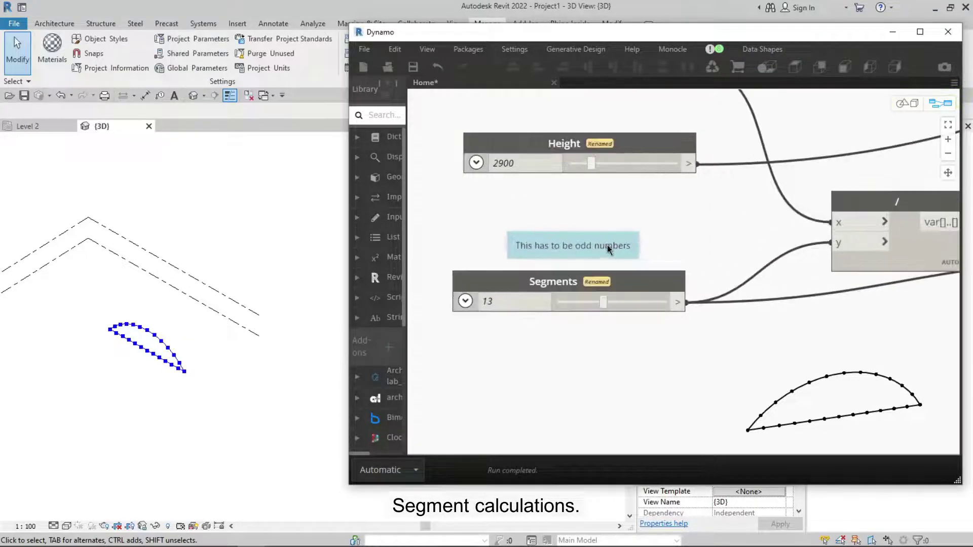
scroll(652, 343, down, 3)
scroll(514, 294, up, 2)
scroll(514, 294, up, 1)
scroll(515, 294, up, 1)
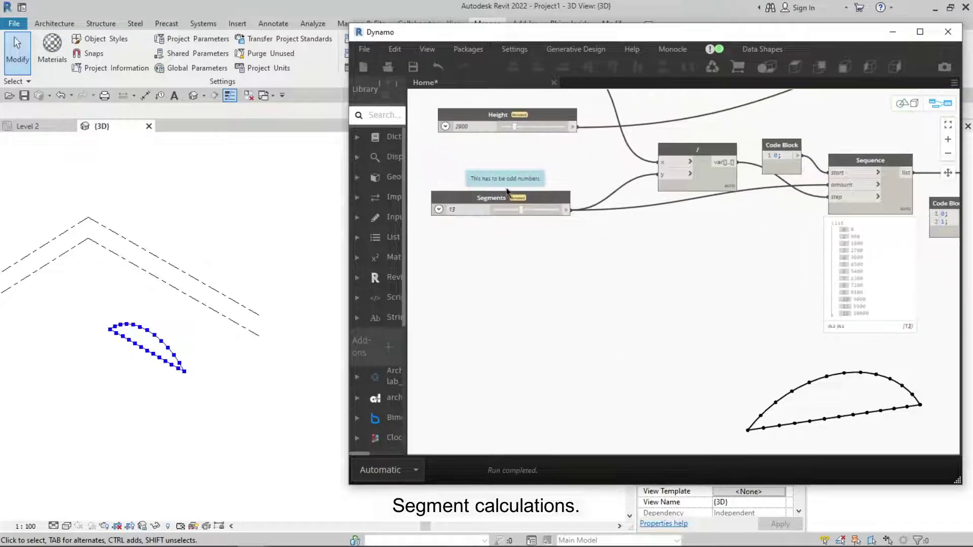
scroll(515, 293, up, 1)
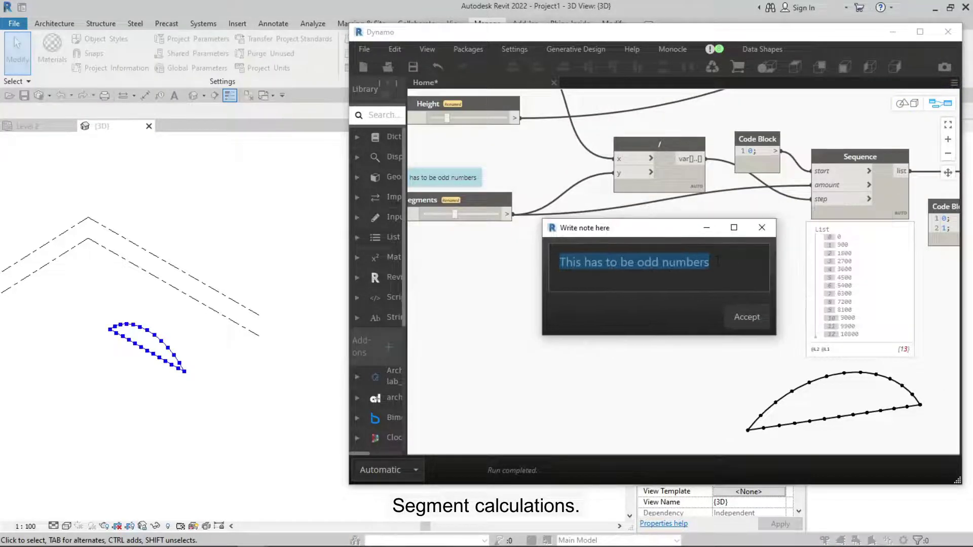
scroll(687, 277, down, 2)
Group the segment calculation nodes under the title 'Segment calculations'
drag(804, 238, 519, 348)
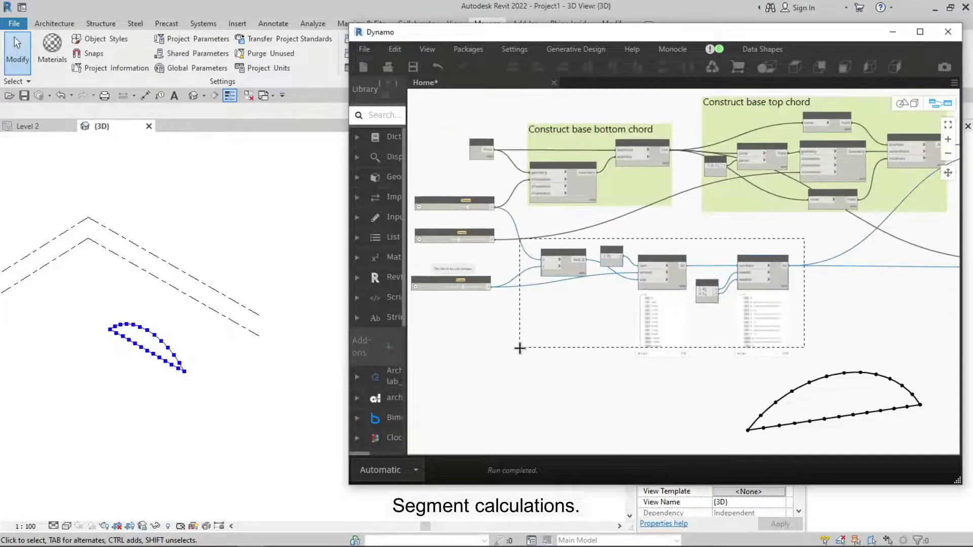
key(ctrl+g)
scroll(590, 238, up, 3)
double_click(597, 236)
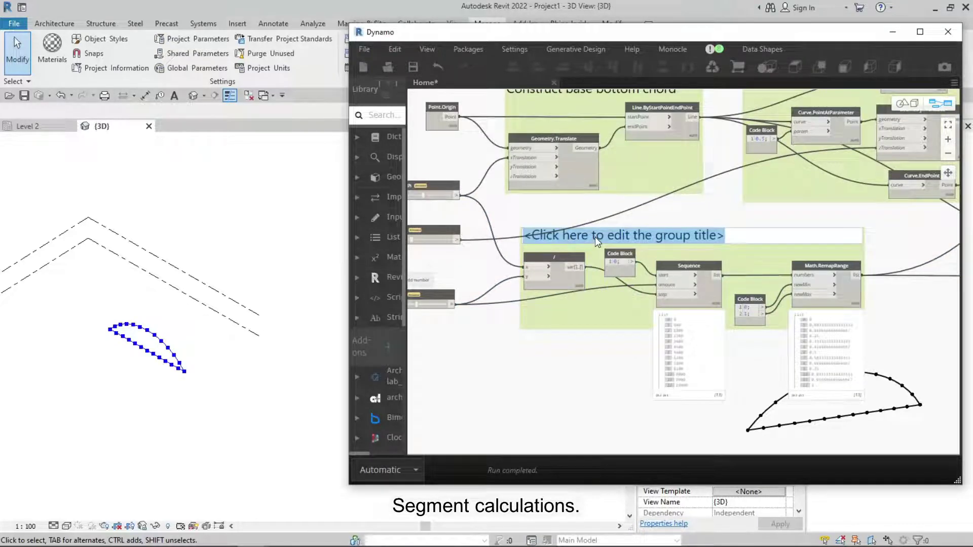
text(Segment calculations)
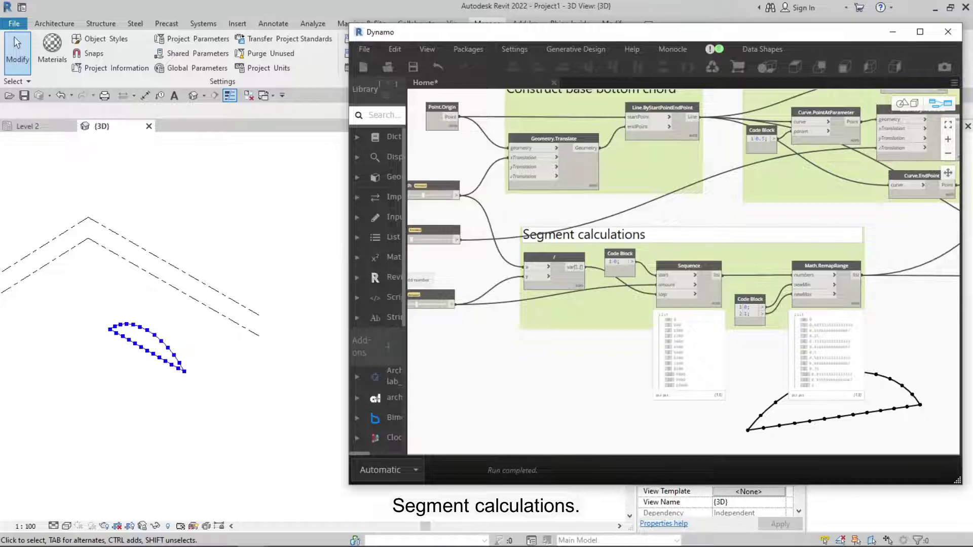
Group both Curve.PointAtParameter nodes under the title 'Create segments'
middle_drag(841, 325, 713, 314)
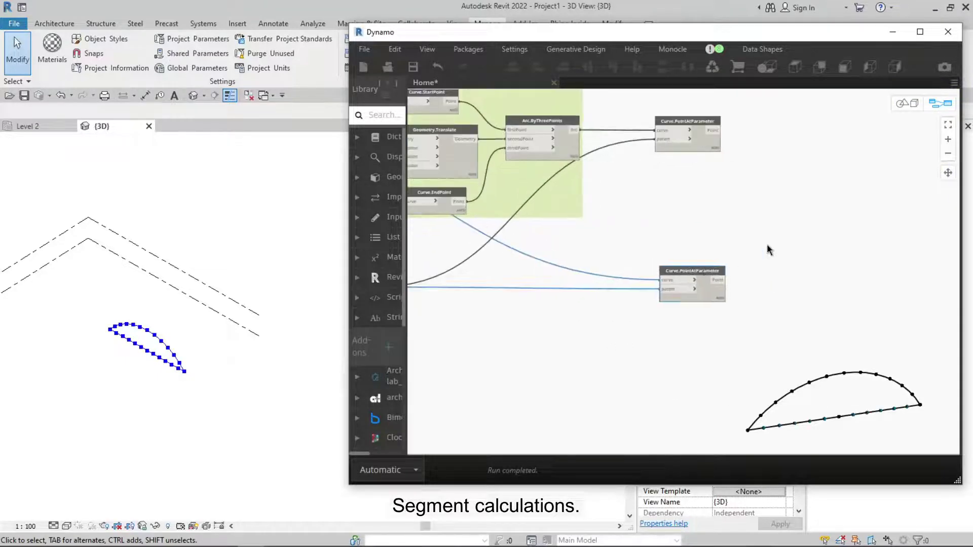
drag(708, 121, 613, 330)
key(ctrl+g)
click(637, 169)
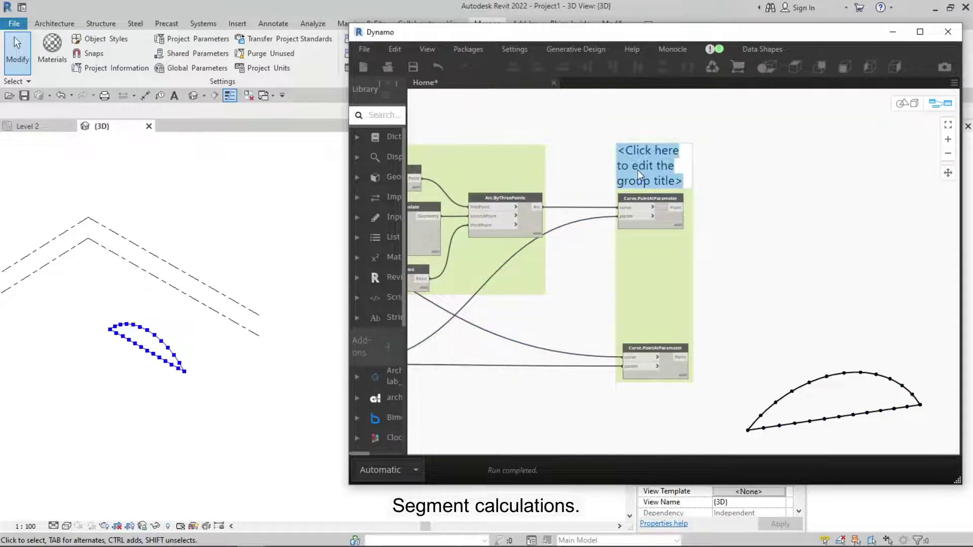
text(Create segments)
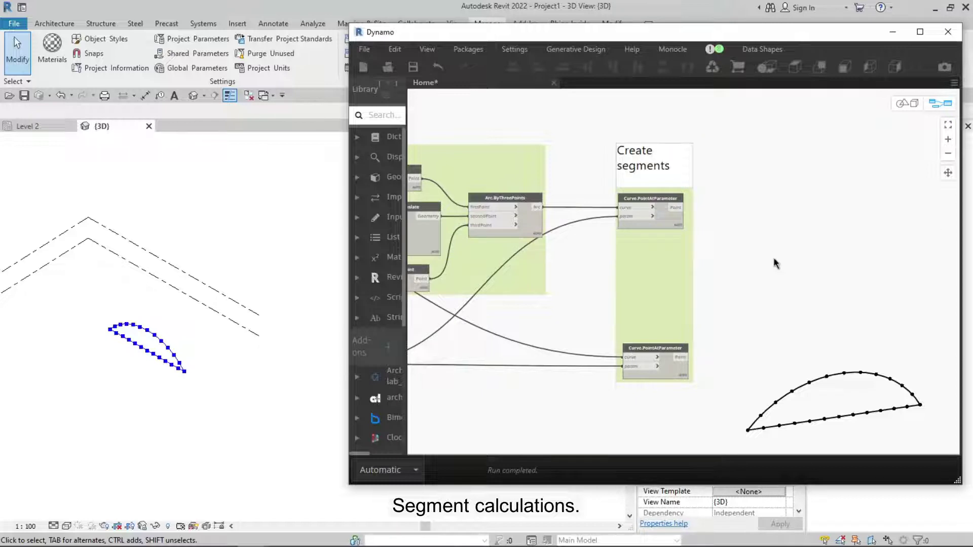
scroll(755, 253, up, 2)
scroll(630, 189, up, 2)
click(538, 187)
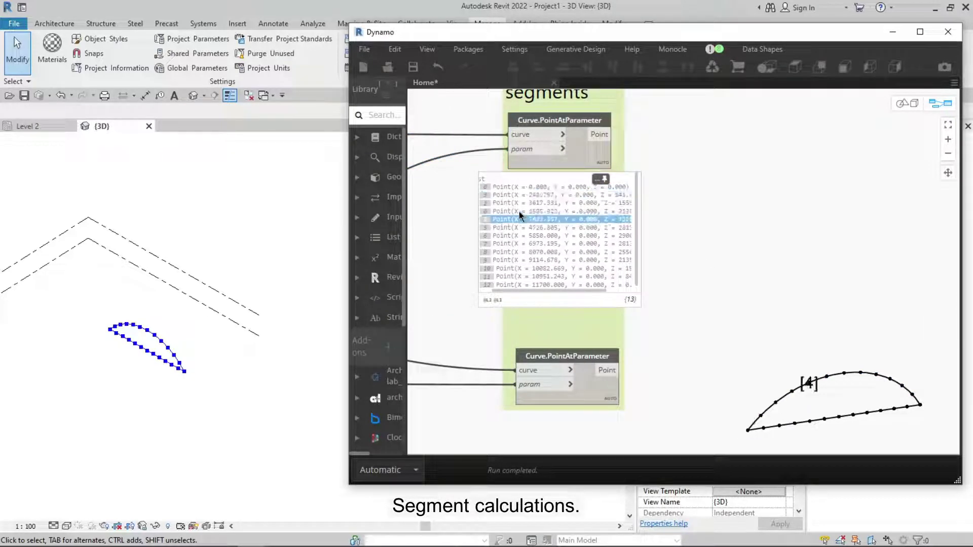
Add a List.DropEveryNthItem node fed by the arc points, with a Code Block value of 2
scroll(737, 283, down, 2)
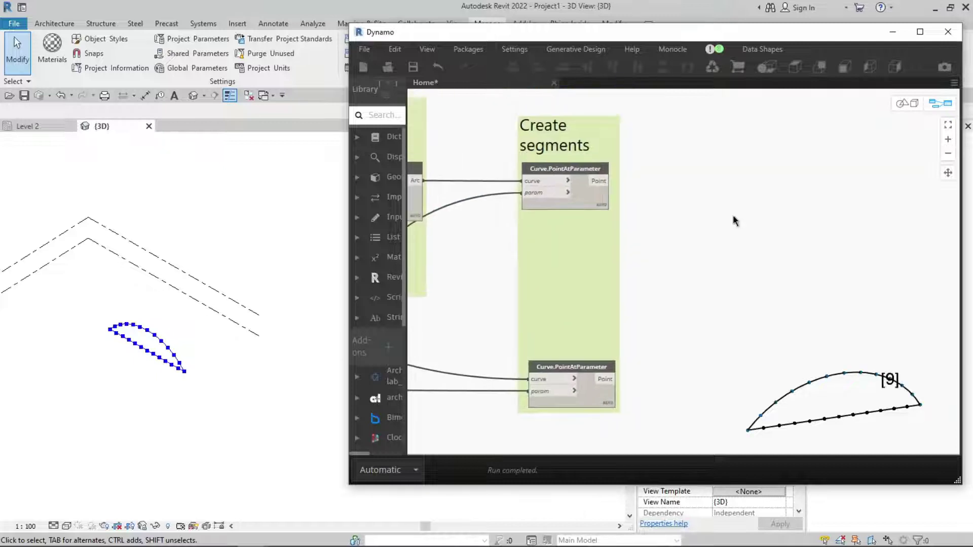
right_click(735, 215)
text(drop)
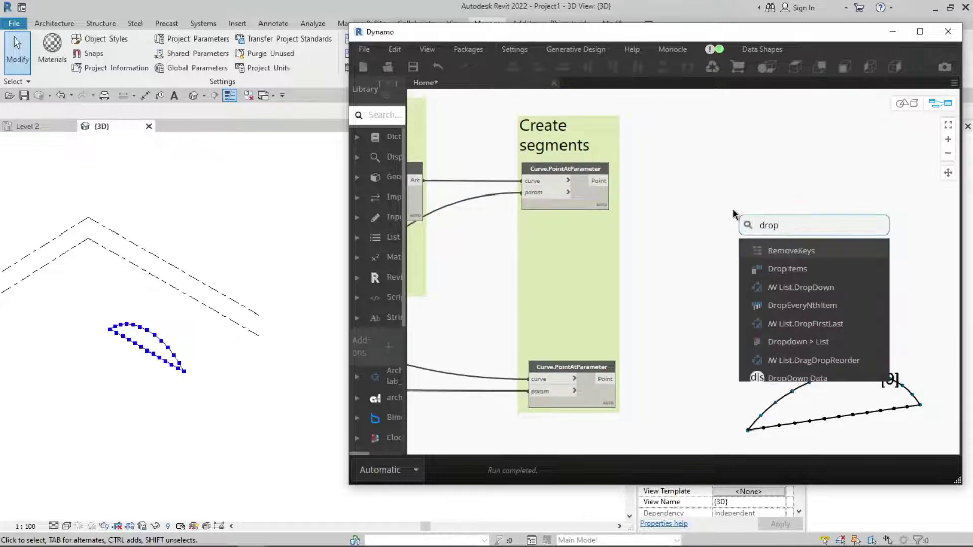
mouse_move(801, 305)
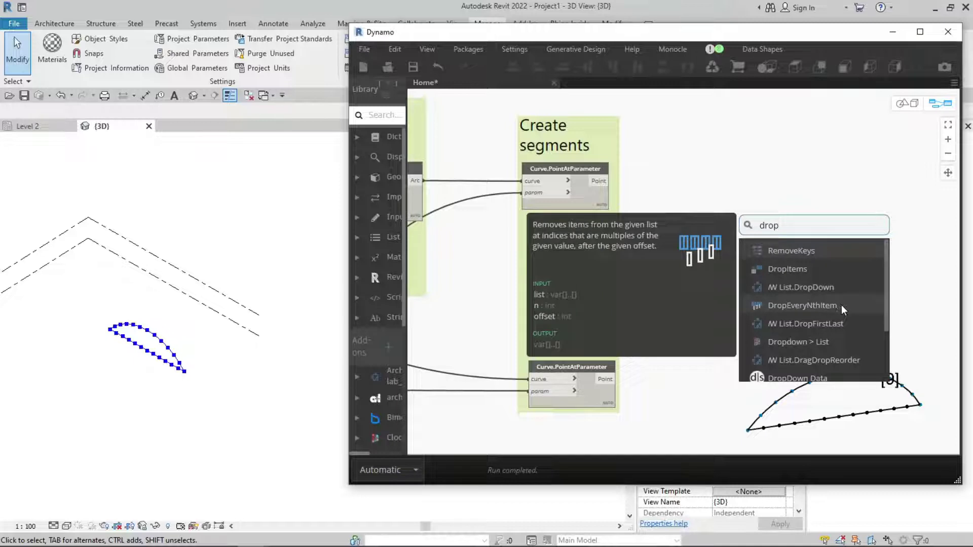
click(841, 305)
drag(862, 319, 763, 192)
scroll(708, 175, up, 2)
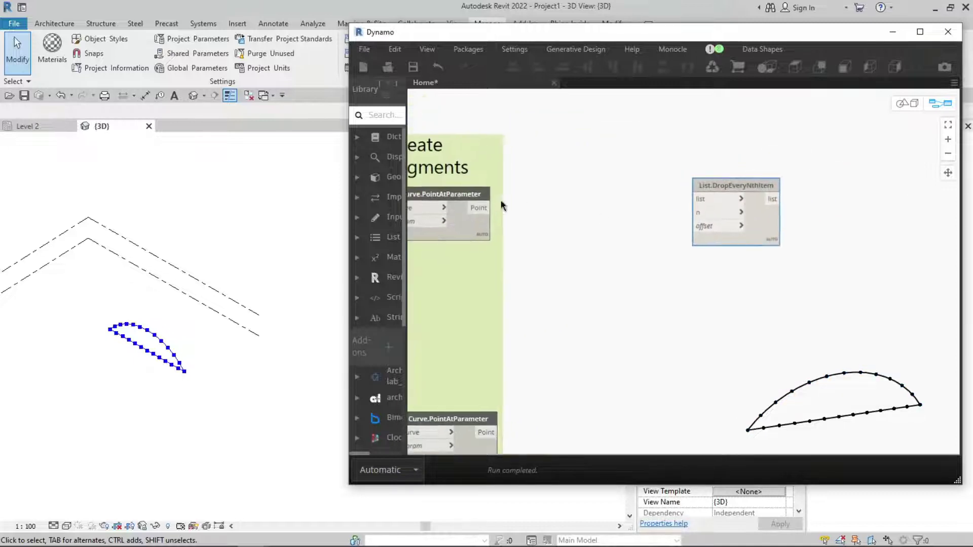
drag(487, 208, 695, 199)
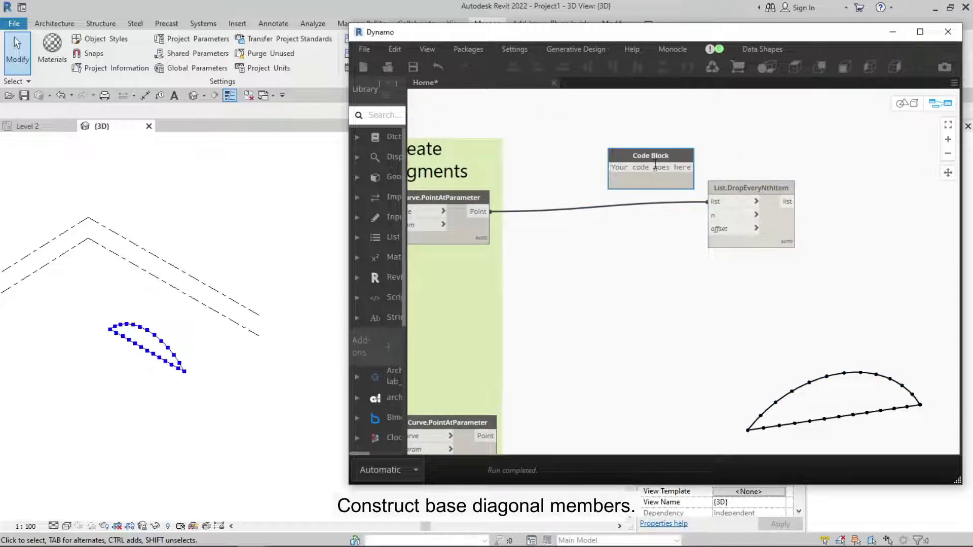
text(2;)
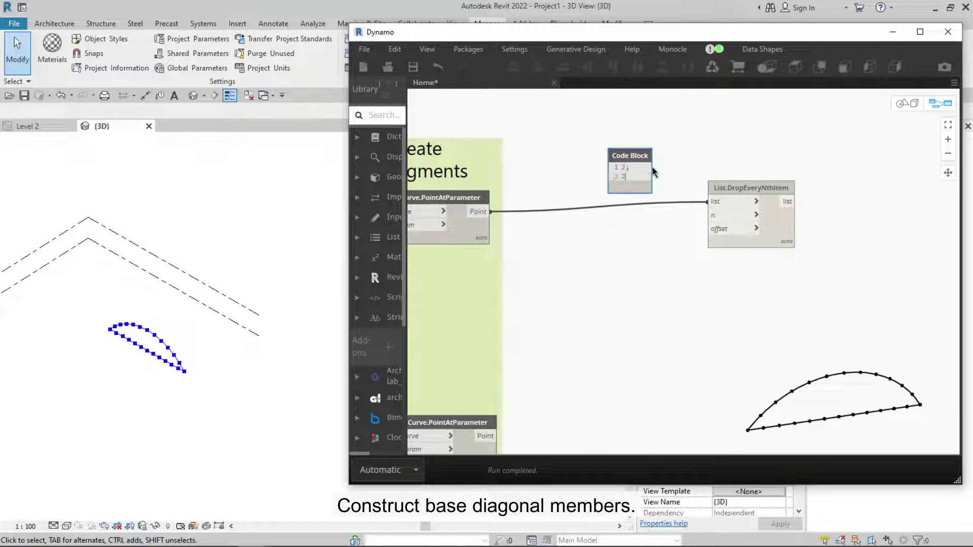
Wire the Code Block into the drop node's n and offset inputs and check the remaining points
scroll(658, 192, up, 1)
mouse_move(642, 152)
mouse_down()
mouse_move(677, 217)
mouse_move(720, 234)
mouse_up()
click(720, 218)
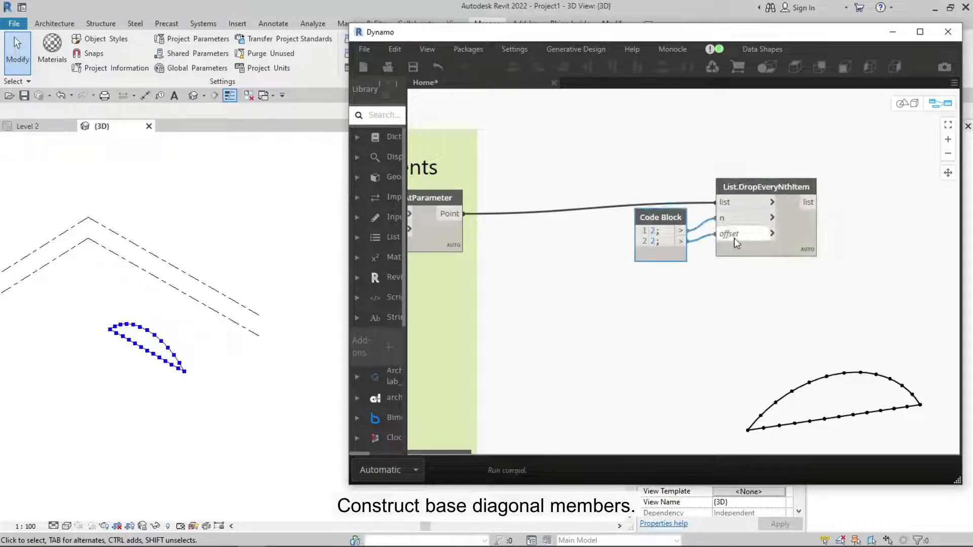
middle_drag(812, 255, 686, 185)
click(613, 218)
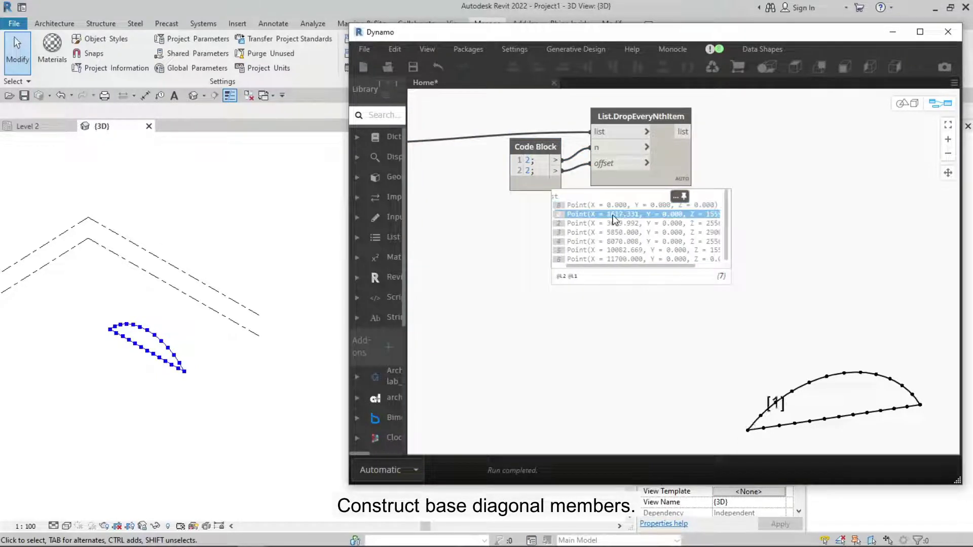
click(602, 224)
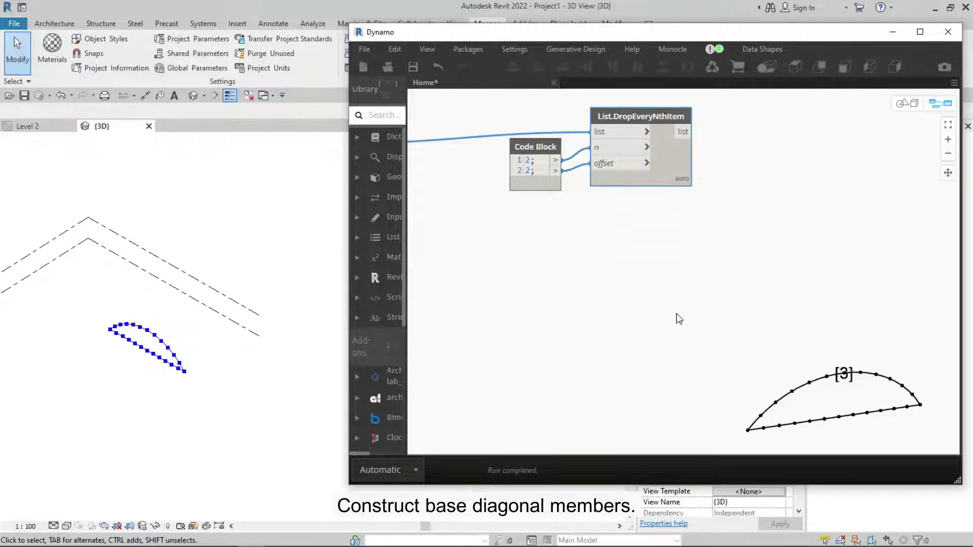
scroll(676, 319, down, 2)
mouse_move(675, 319)
middle_down()
mouse_move(756, 280)
mouse_move(719, 309)
mouse_move(729, 275)
middle_up()
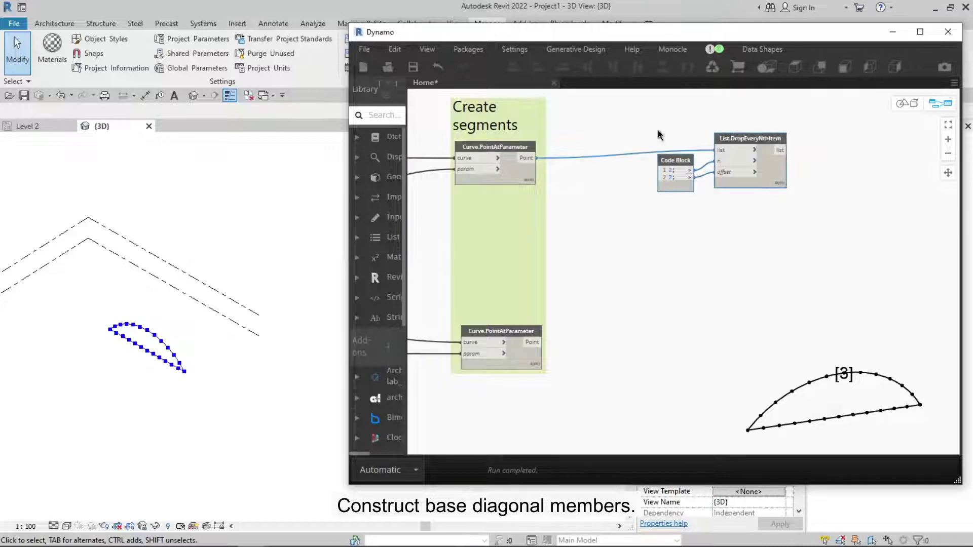
Duplicate the Code Block and DropEveryNthItem pair and feed it the lower curve's points
key(ctrl+c)
key(ctrl+v)
mouse_move(811, 141)
mouse_down()
mouse_move(774, 211)
mouse_move(736, 213)
mouse_up()
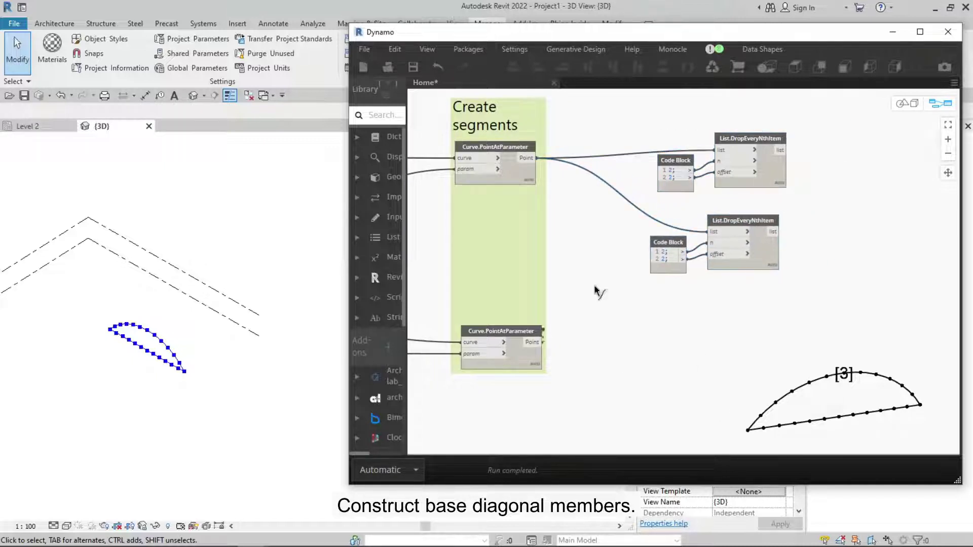
scroll(596, 291, up, 3)
middle_drag(745, 191, 719, 216)
drag(459, 389, 695, 238)
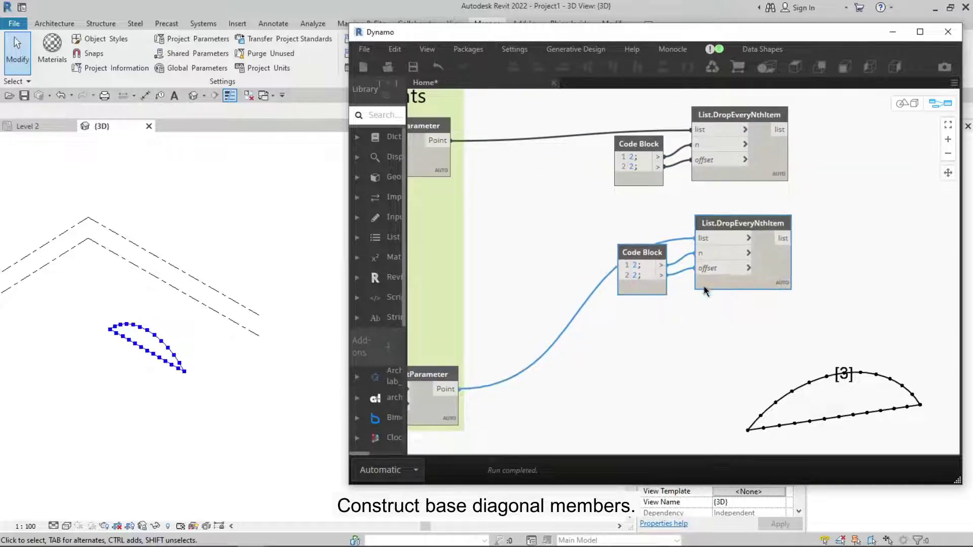
middle_drag(704, 290, 680, 260)
scroll(679, 330, up, 2)
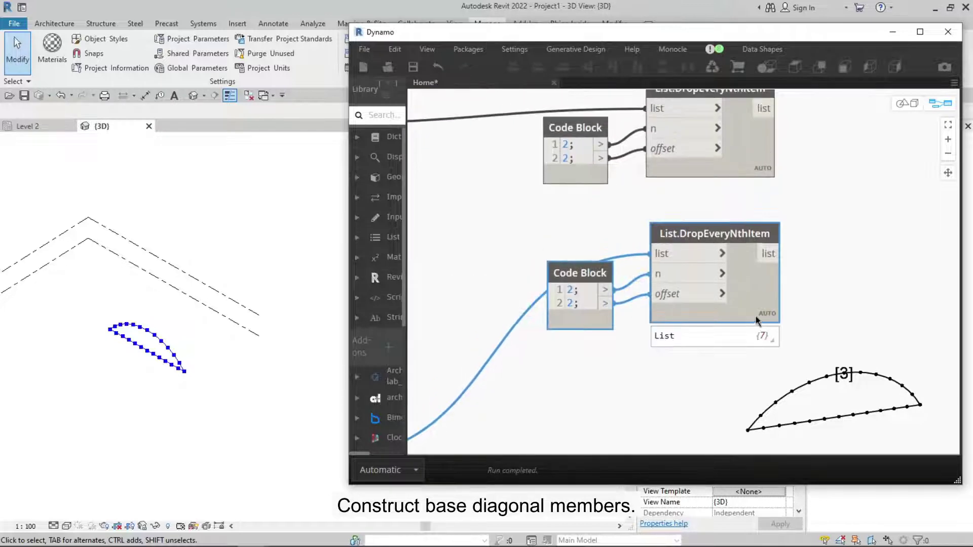
scroll(760, 314, down, 3)
scroll(709, 238, up, 2)
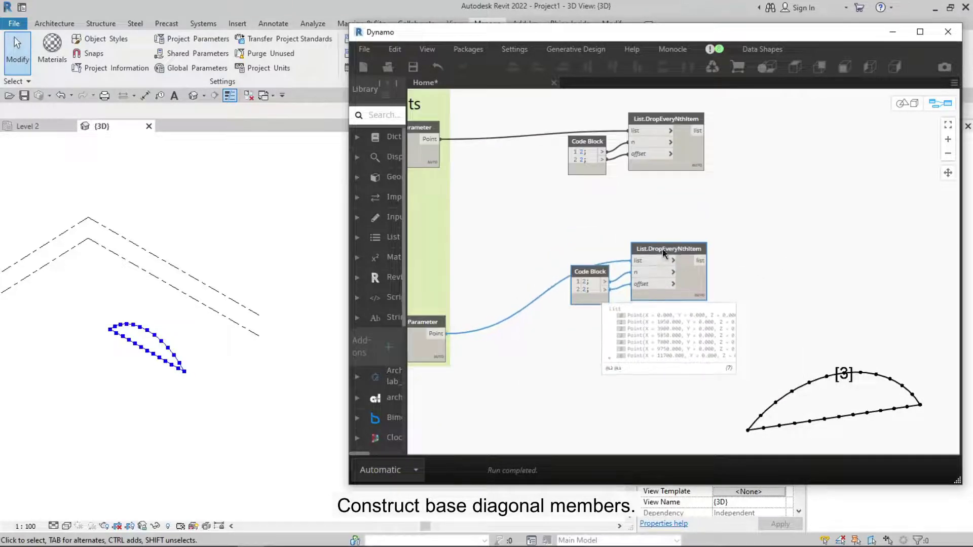
Change the upper Code Block offset to 1 and verify which upper point comes first
click(628, 193)
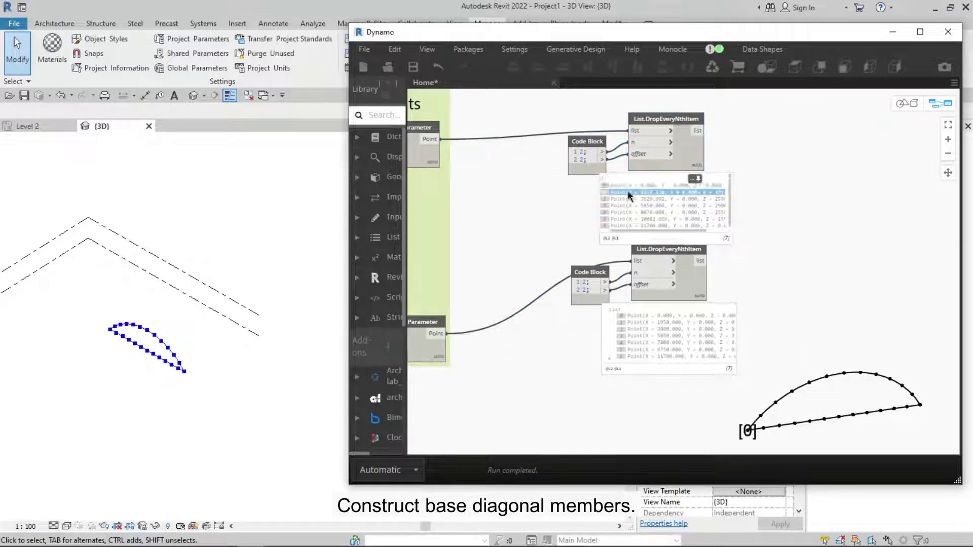
click(638, 322)
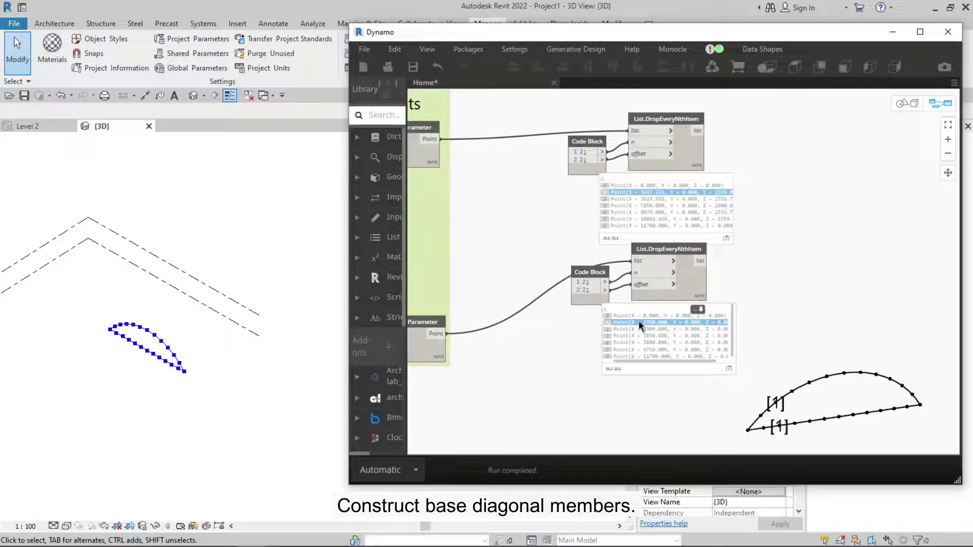
text(1)
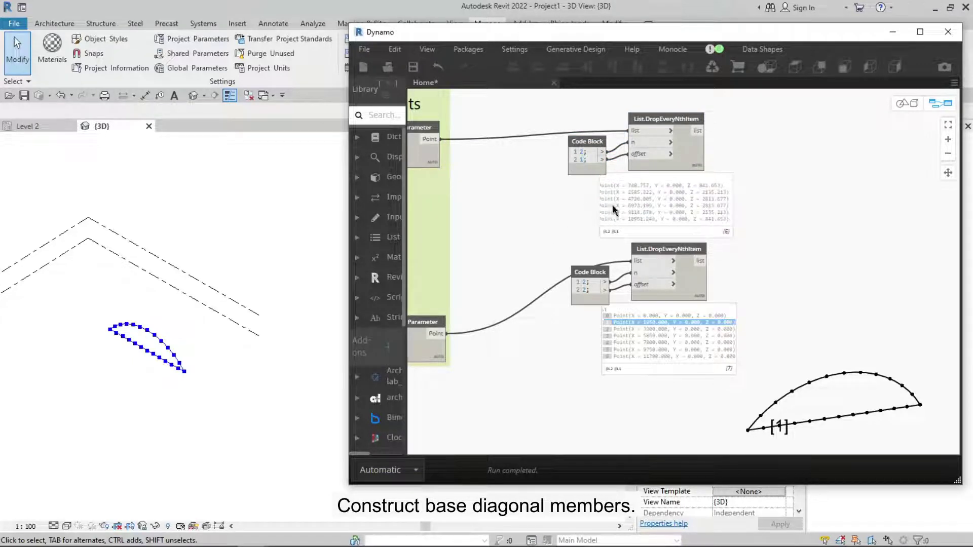
click(623, 185)
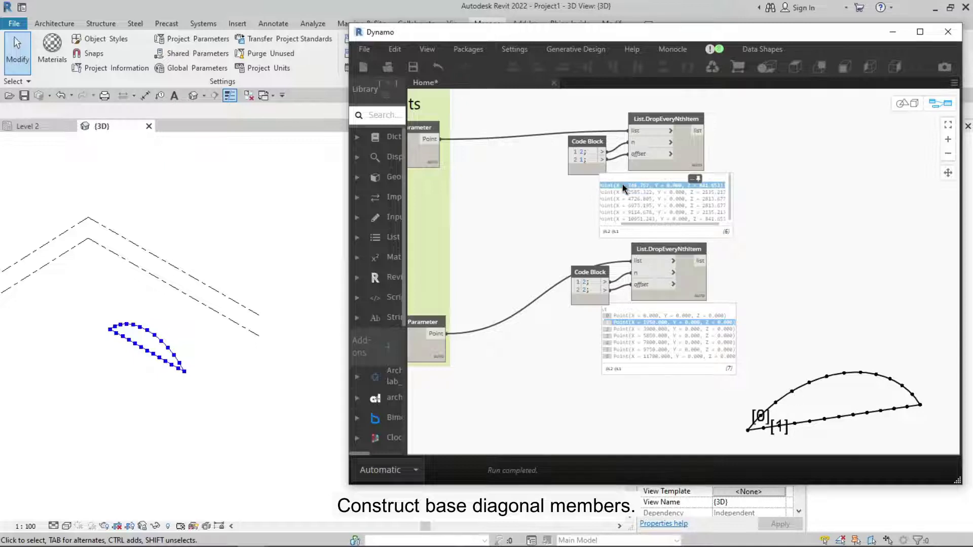
click(619, 191)
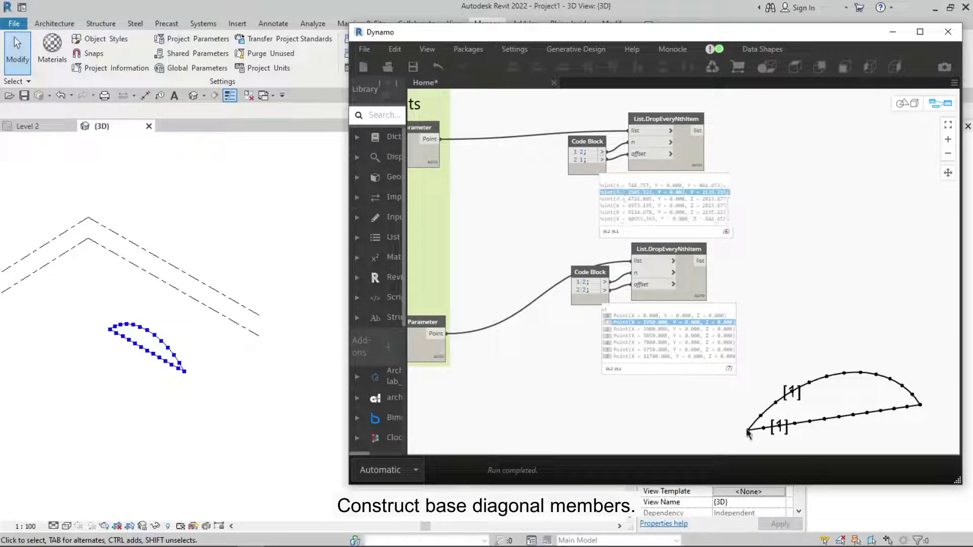
Add Line.ByStartPointEndPoint using upper filtered points as starts and lower ones as ends
middle_drag(809, 237, 764, 243)
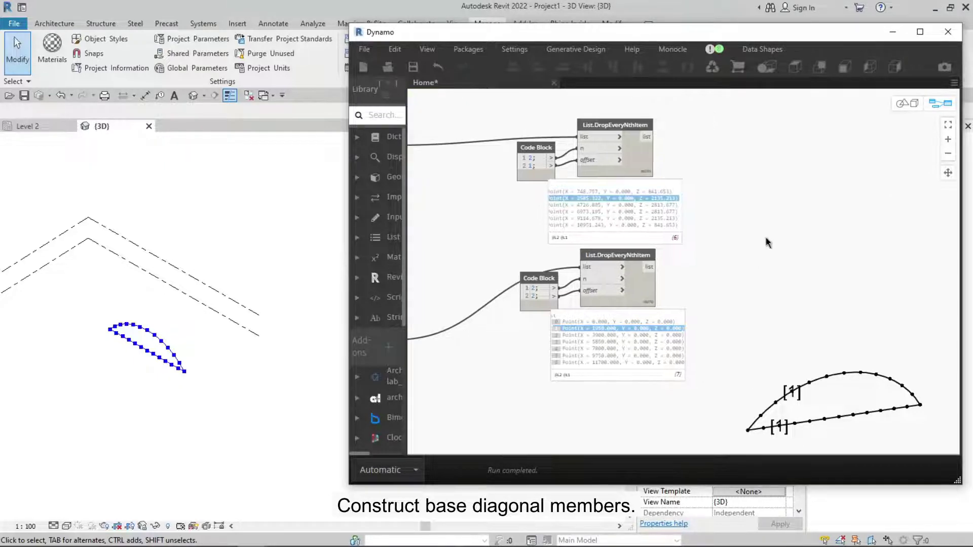
double_click(765, 244)
text(lin)
click(811, 279)
drag(840, 292, 769, 207)
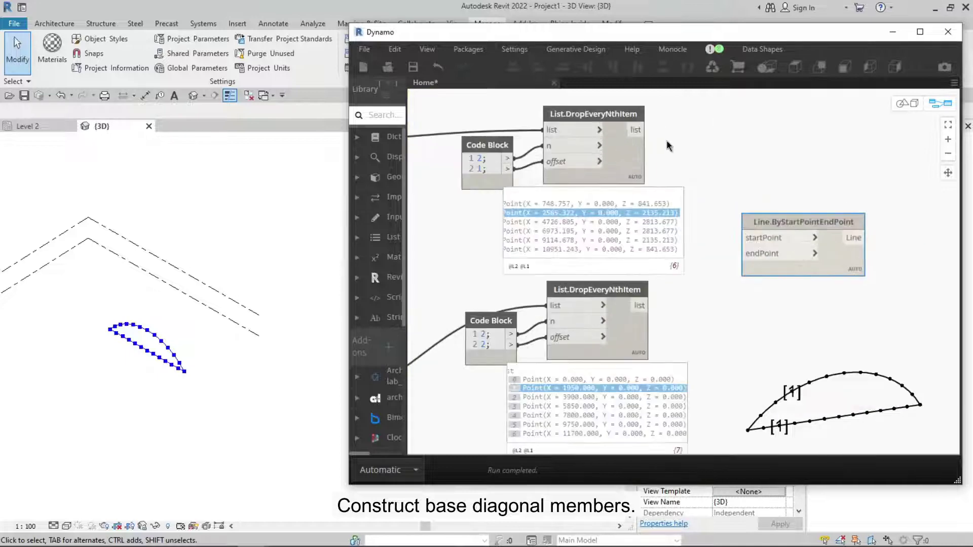
click(657, 137)
click(738, 217)
click(659, 267)
click(737, 229)
Make the Revit 3D view active to view the zigzag web lines
scroll(782, 368, up, 2)
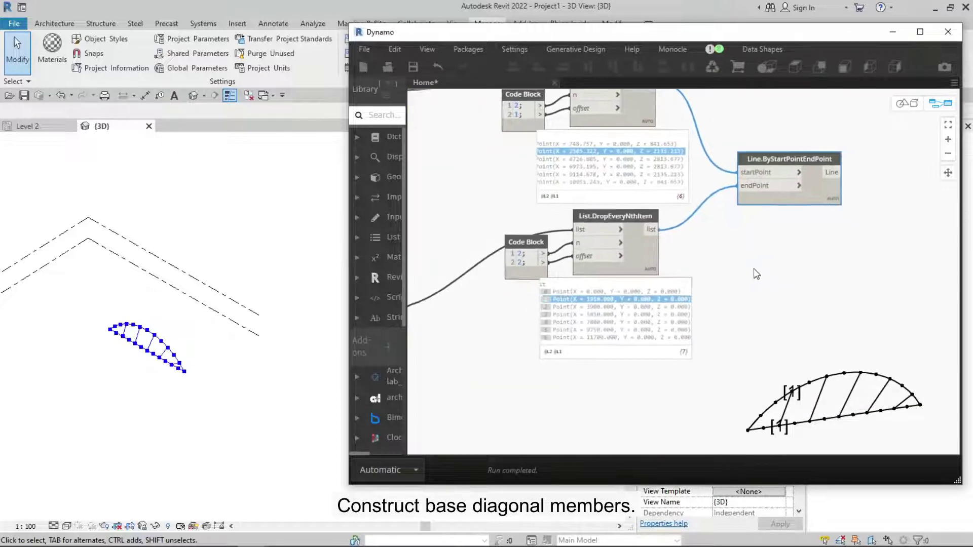
scroll(755, 272, down, 3)
scroll(659, 380, up, 2)
click(151, 415)
scroll(151, 416, up, 3)
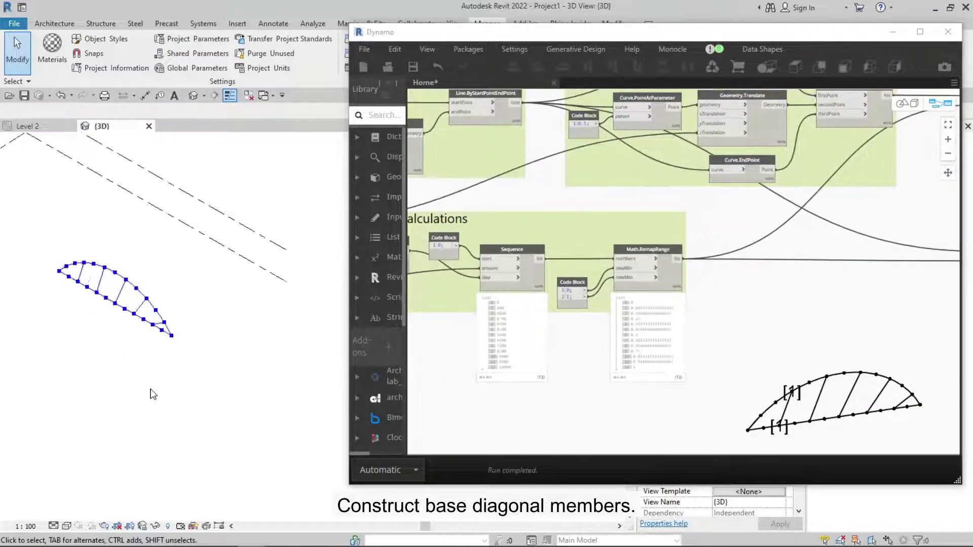
Set the Total length slider to 17100, Segments to 19 and Height to 4500
middle_drag(463, 393, 867, 393)
scroll(678, 167, up, 3)
drag(677, 167, 710, 166)
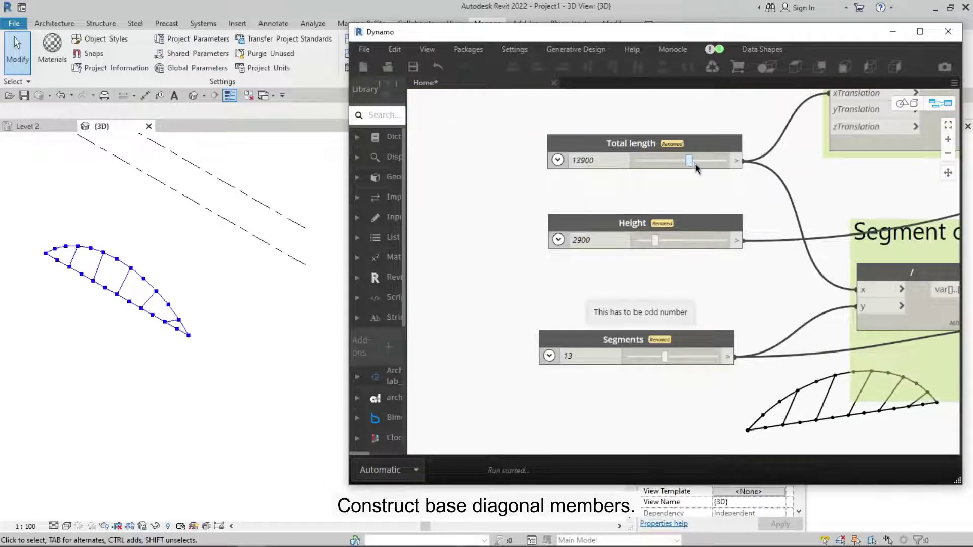
middle_drag(710, 166, 681, 151)
drag(636, 342, 654, 342)
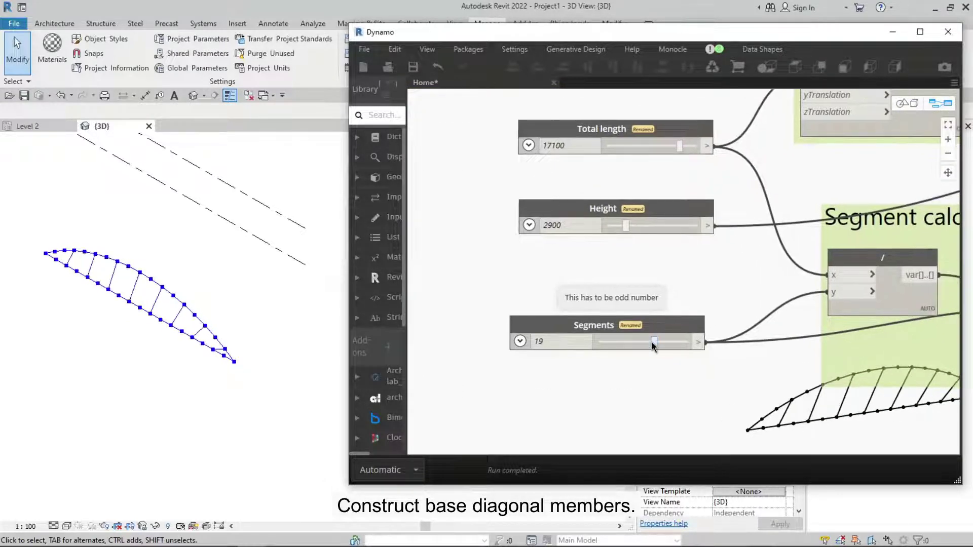
drag(626, 225, 642, 229)
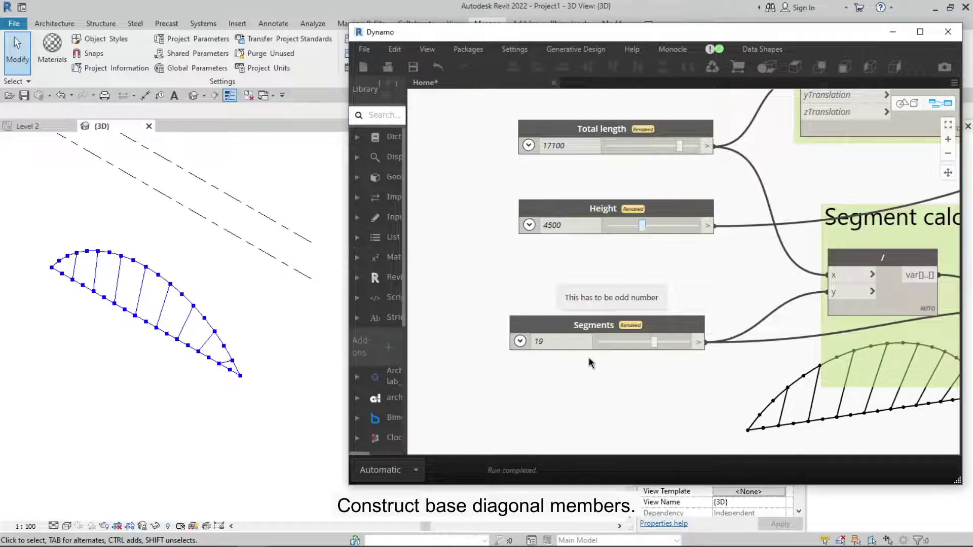
Toggle to 3D background preview navigation and back to inspect the resized truss
scroll(642, 230, down, 5)
scroll(735, 284, down, 2)
key(ctrl+b)
scroll(823, 338, down, 1)
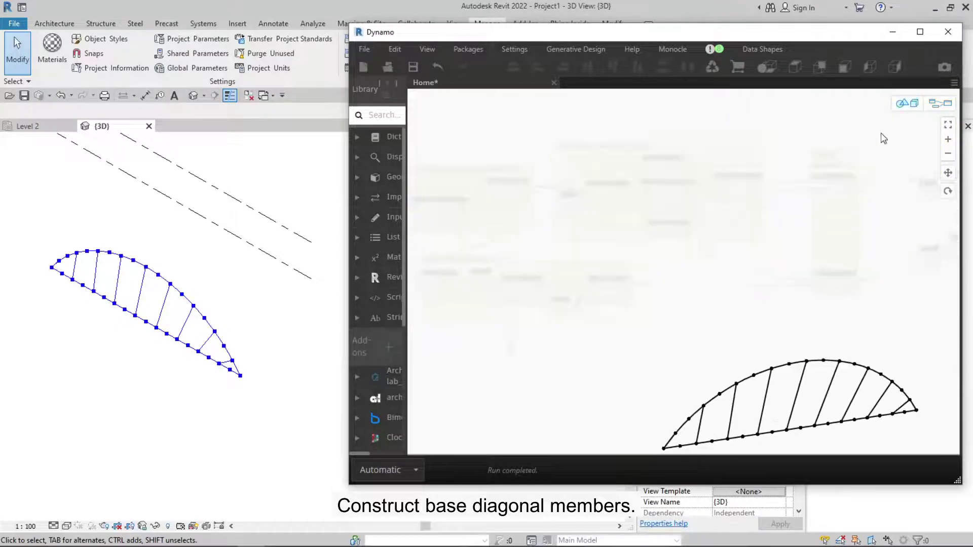
key(ctrl+b)
scroll(754, 271, up, 5)
Box-select the DropEveryNthItem, Code Block and Line nodes and move them closer together
scroll(673, 159, down, 3)
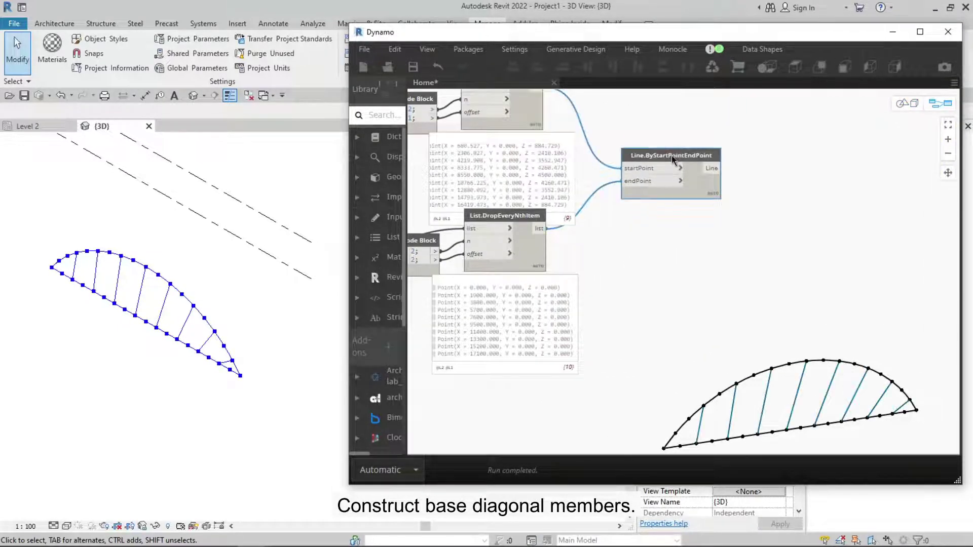
middle_drag(673, 159, 760, 235)
mouse_move(778, 116)
mouse_down()
mouse_move(627, 263)
mouse_move(637, 197)
mouse_up()
scroll(728, 228, down, 1)
scroll(728, 228, up, 2)
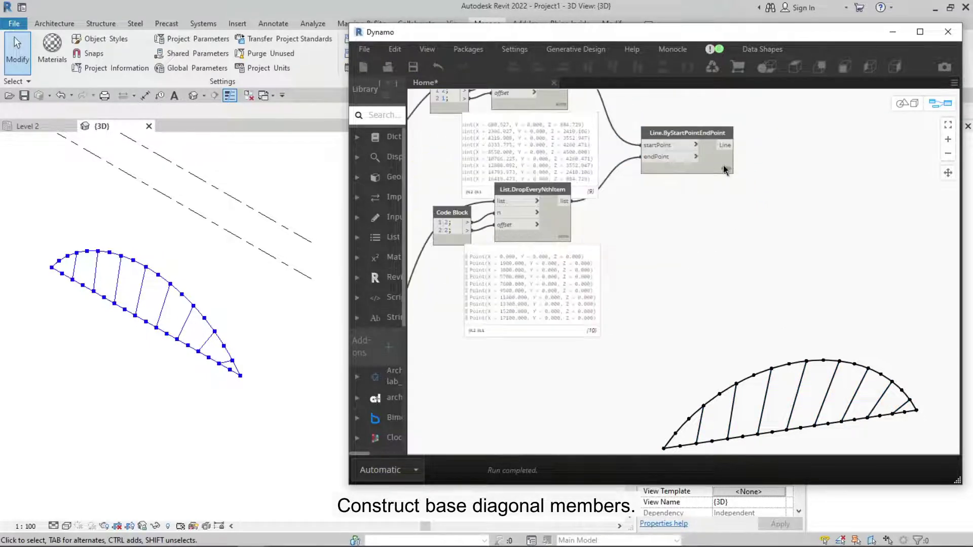
scroll(761, 244, up, 2)
scroll(750, 355, up, 1)
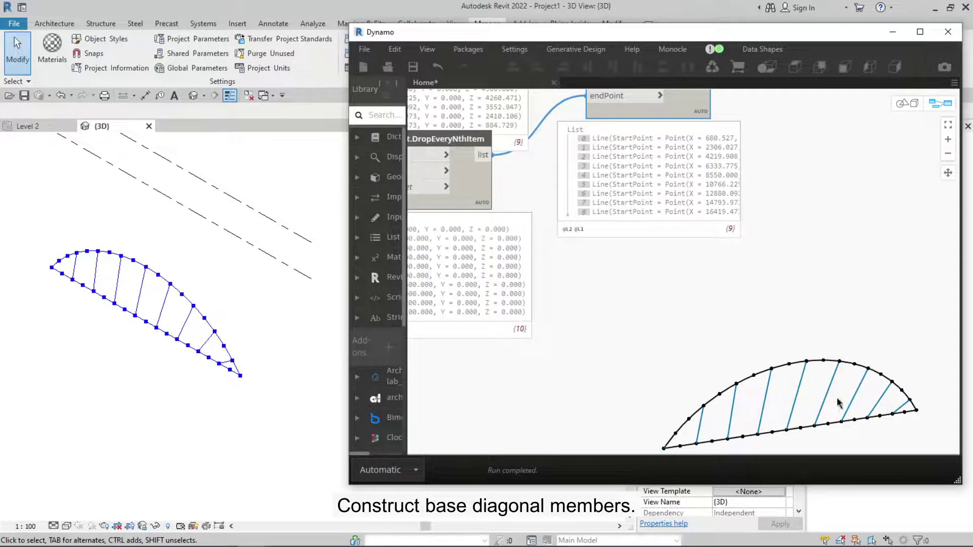
scroll(774, 193, up, 1)
Inspect the watch-bubble items to see which points each of the 9 lines joins
click(605, 122)
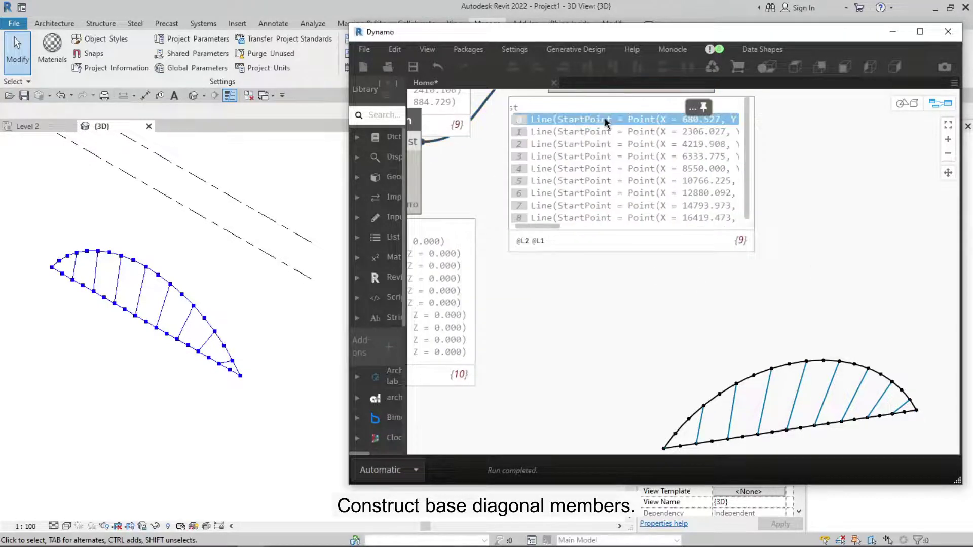
click(597, 134)
scroll(597, 133, down, 2)
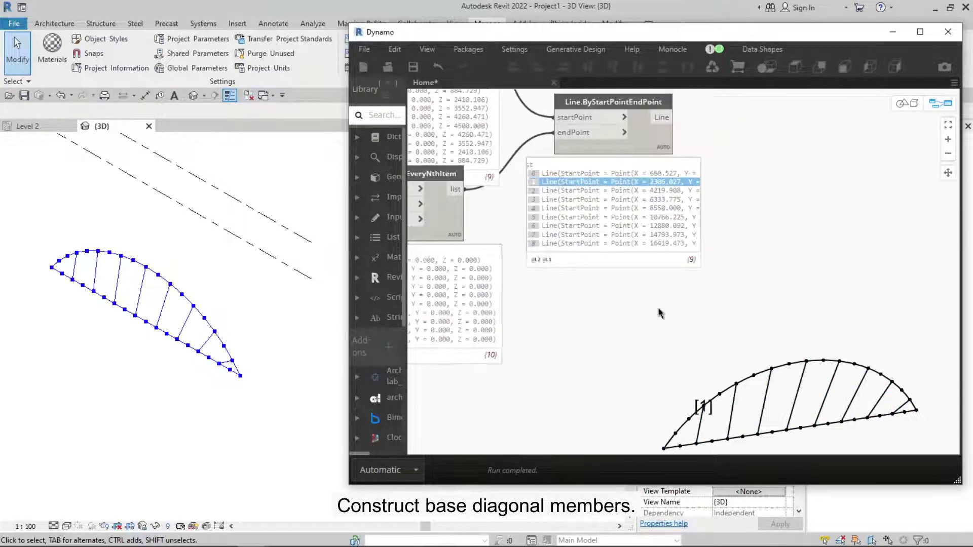
scroll(517, 134, up, 1)
click(517, 133)
click(487, 300)
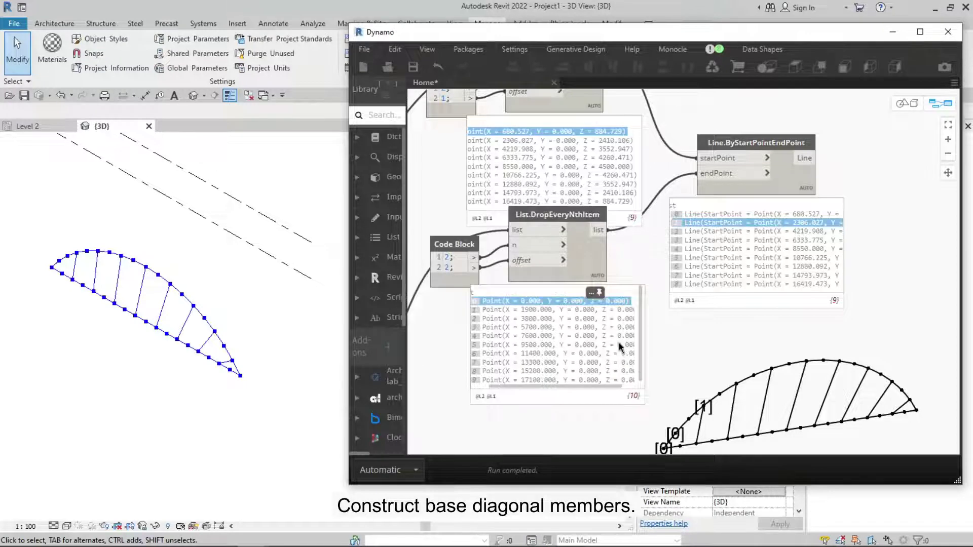
middle_drag(608, 94, 577, 182)
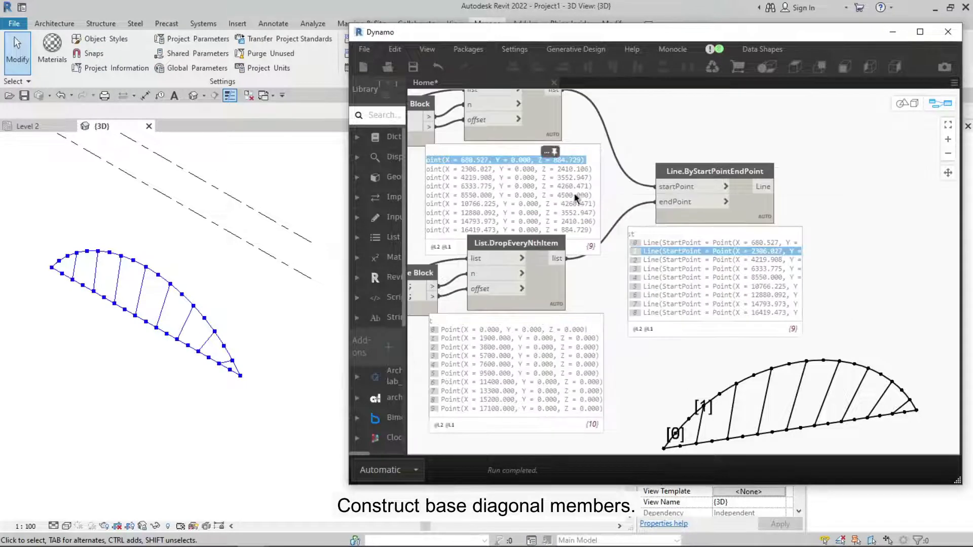
click(715, 172)
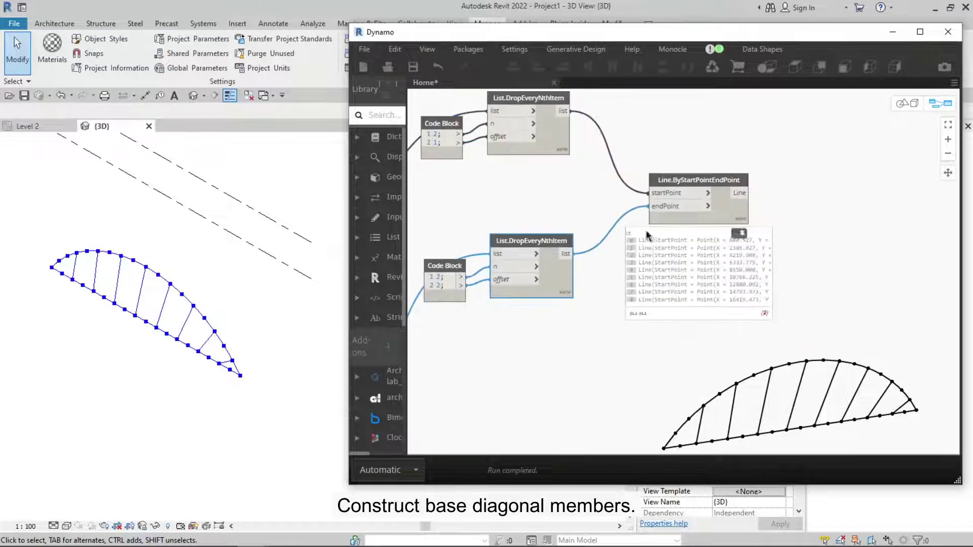
scroll(711, 189, down, 3)
Add a List.RestOfItems node after the Line node, leaving 8 lines
right_click(713, 189)
text(rest)
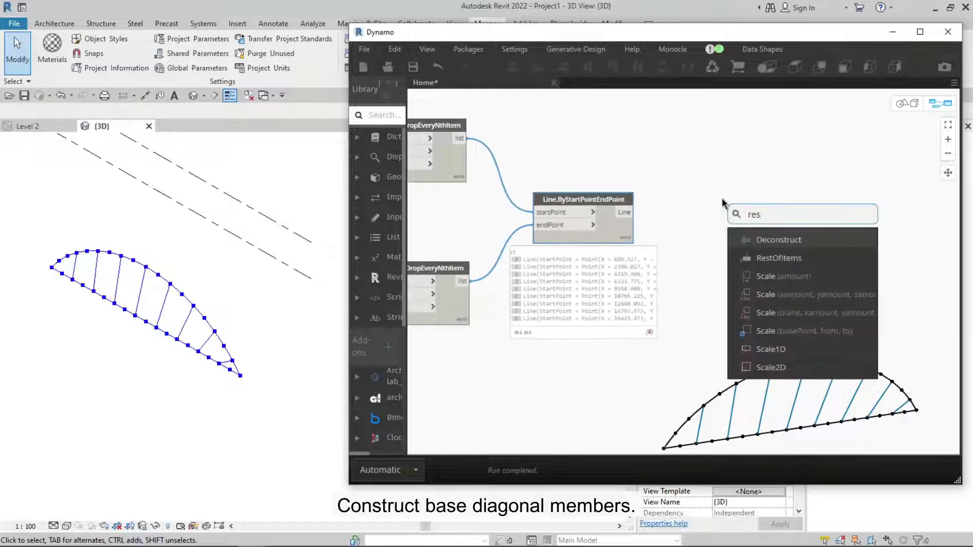
click(781, 242)
drag(804, 272, 712, 213)
scroll(692, 225, up, 1)
drag(627, 210, 688, 209)
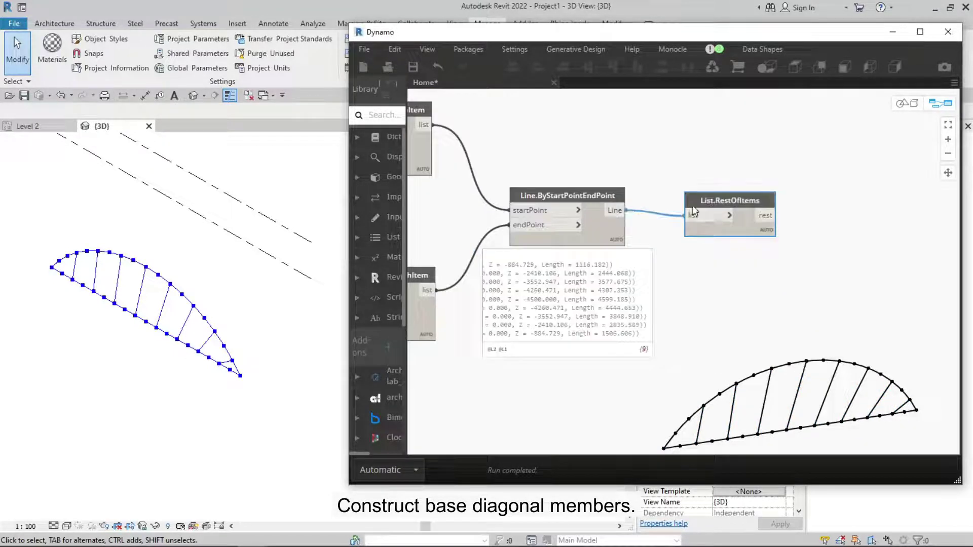
mouse_move(823, 305)
middle_down()
mouse_move(827, 281)
mouse_move(798, 269)
middle_up()
Paste a copy of the web-member nodes below the originals
scroll(868, 297, down, 2)
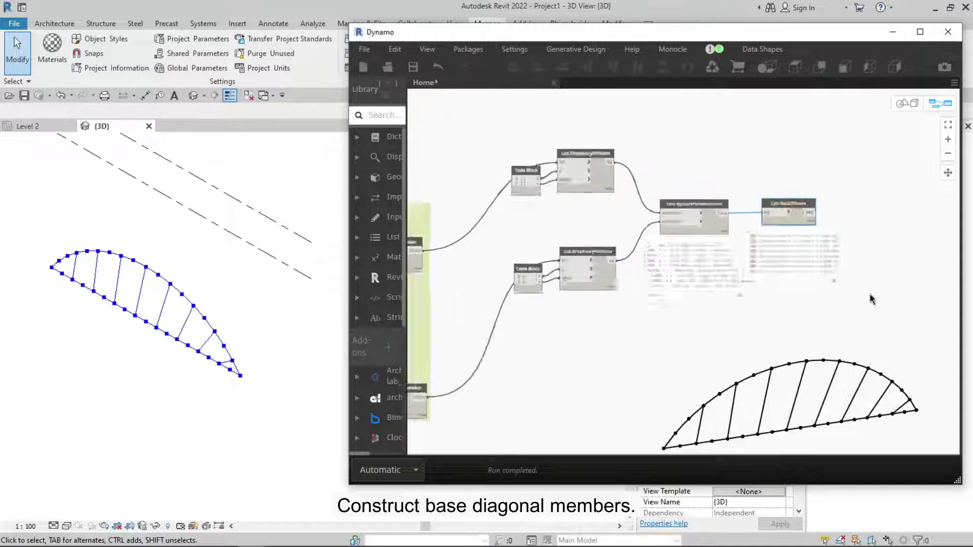
scroll(734, 300, down, 2)
scroll(734, 299, down, 1)
key(ctrl+v)
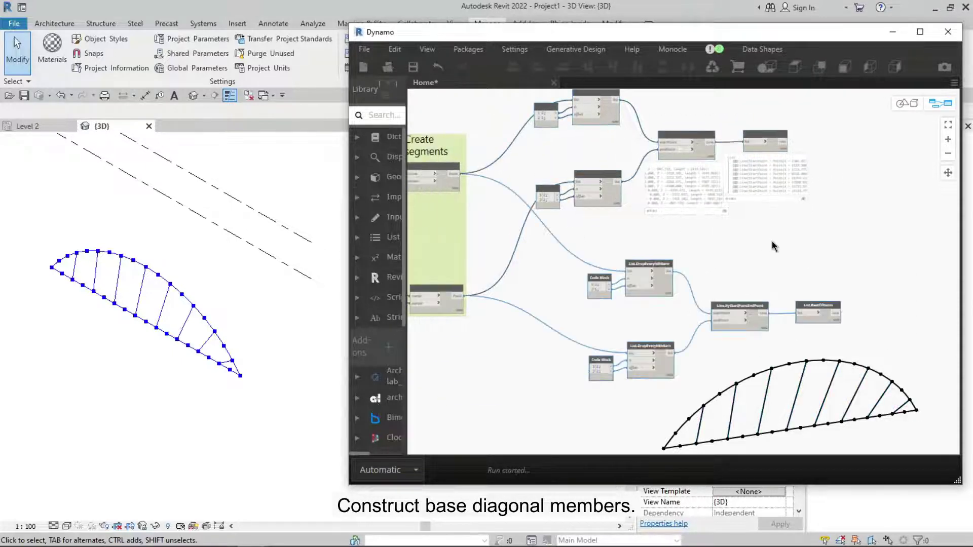
drag(654, 243, 698, 275)
middle_drag(698, 275, 695, 217)
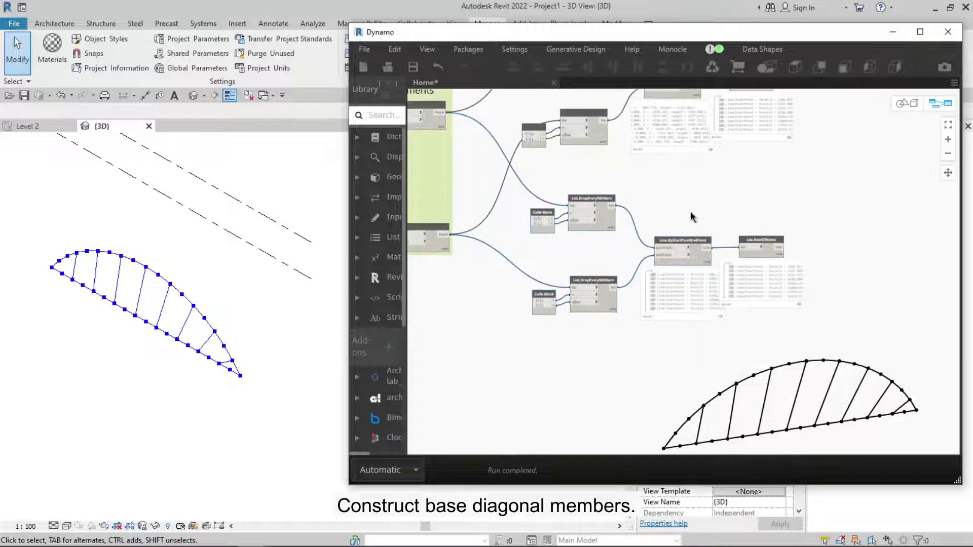
scroll(695, 217, up, 2)
Add a List.Reverse node and feed the arch points through it before the upper filter
scroll(631, 216, up, 2)
double_click(631, 217)
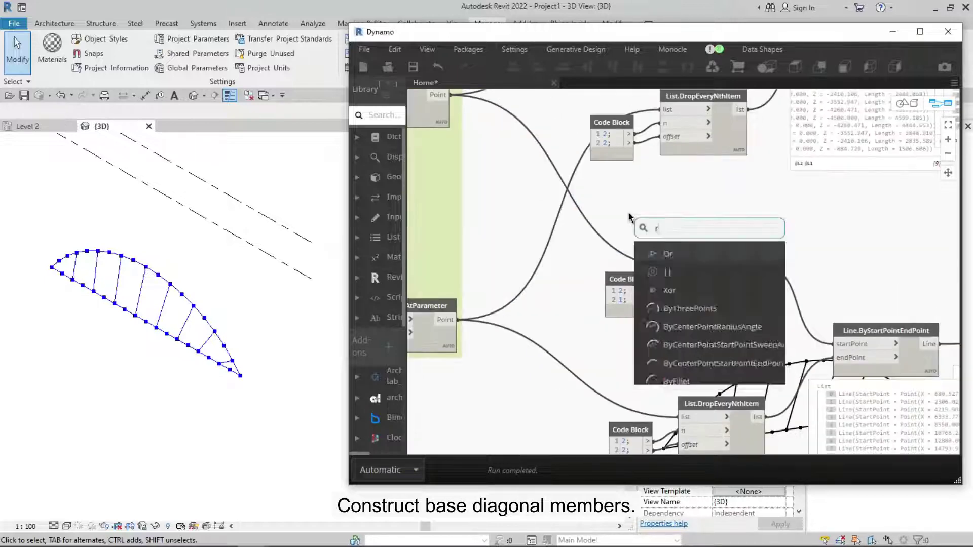
text(reverse)
key(Return)
drag(607, 242, 618, 232)
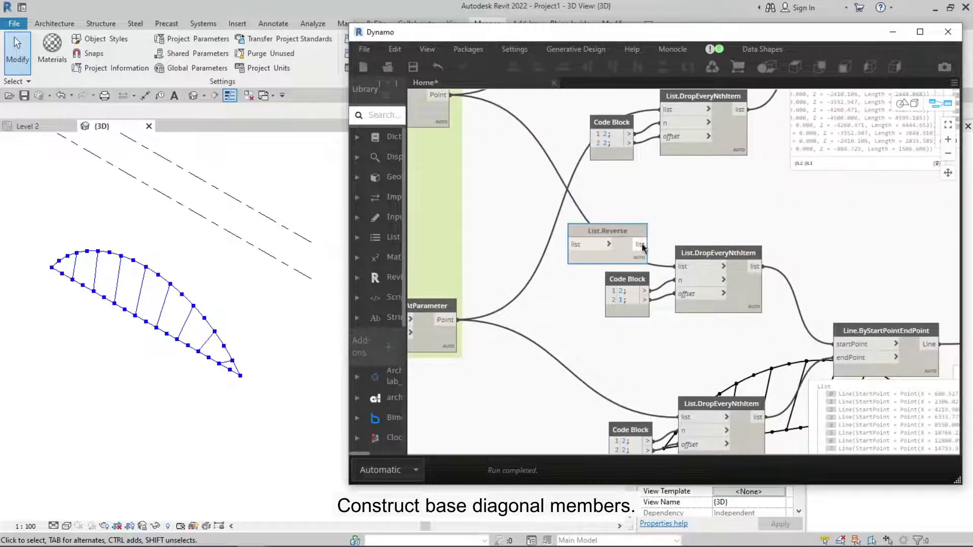
middle_drag(627, 197, 654, 229)
drag(473, 130, 600, 269)
scroll(599, 269, down, 1)
mouse_move(599, 269)
middle_down()
mouse_move(600, 168)
mouse_move(655, 151)
middle_up()
Add a second List.Reverse node routing reversed points into the lower point filter
right_click(628, 282)
text(reverse)
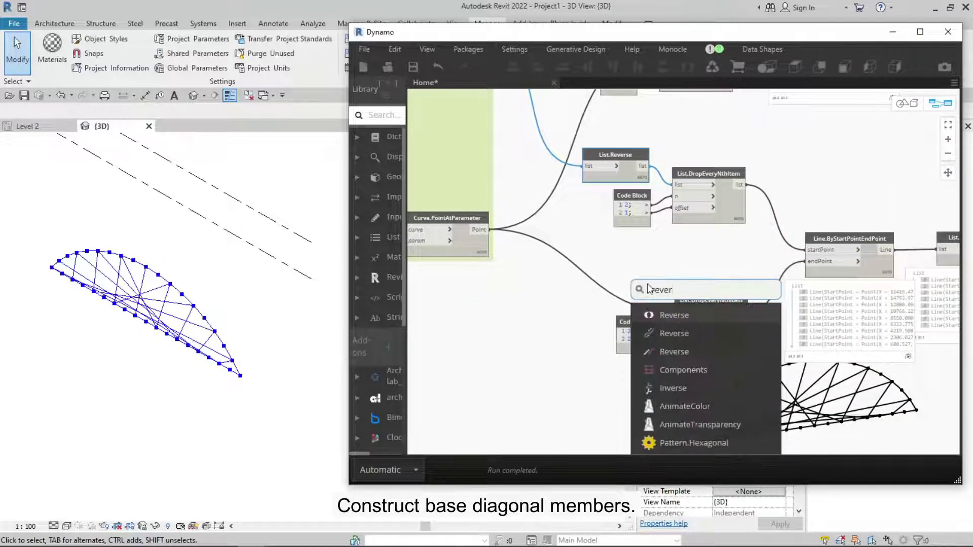
key(Return)
drag(546, 277, 585, 288)
middle_drag(636, 276, 596, 215)
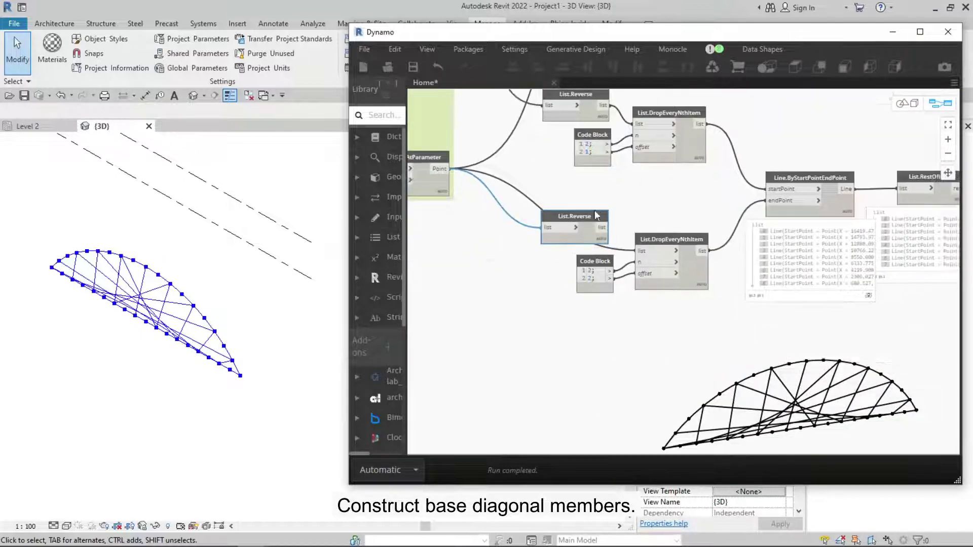
click(637, 249)
scroll(640, 354, down, 1)
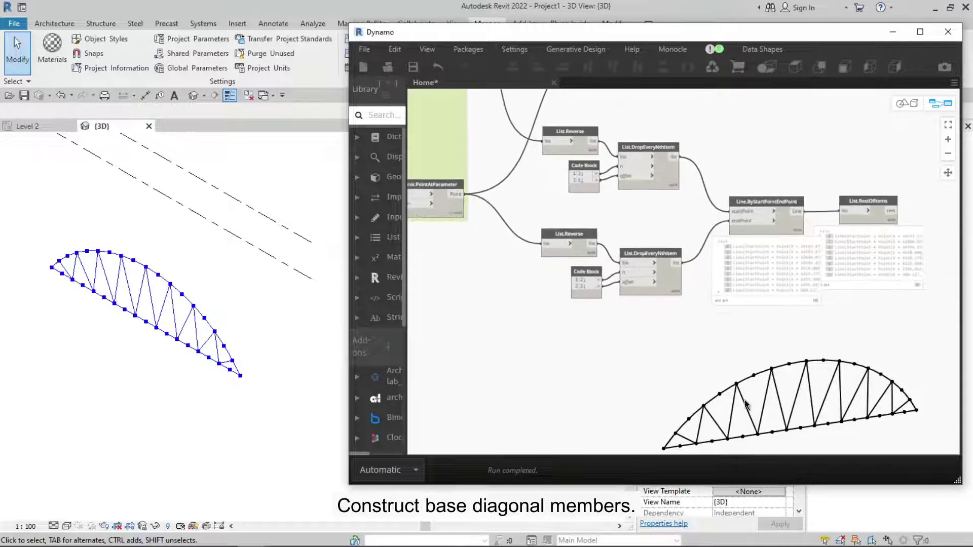
mouse_move(640, 355)
middle_down()
mouse_move(640, 404)
mouse_move(684, 324)
middle_up()
scroll(749, 353, up, 3)
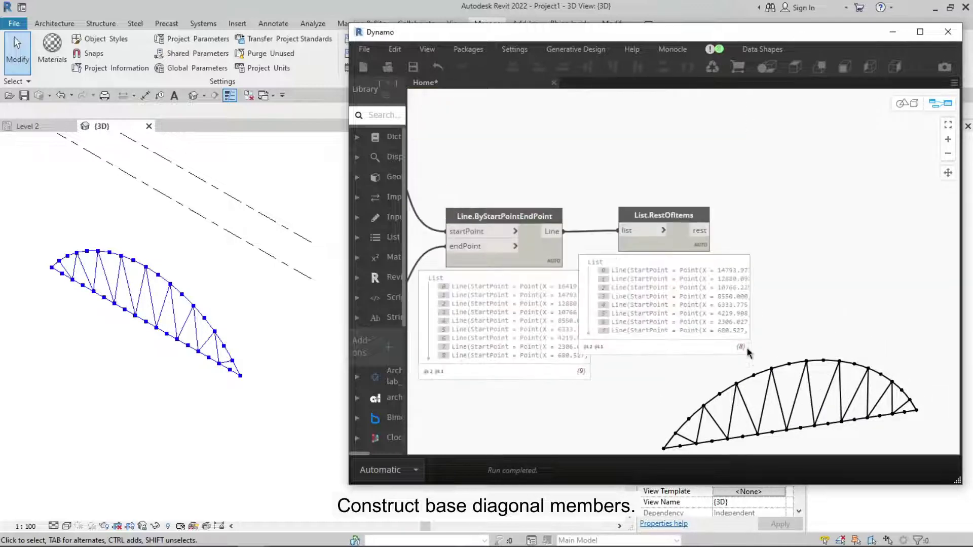
Add a List Create node merging both List.RestOfItems outputs into item0 and item1
scroll(764, 305, down, 3)
scroll(778, 276, down, 2)
double_click(740, 248)
text(l)
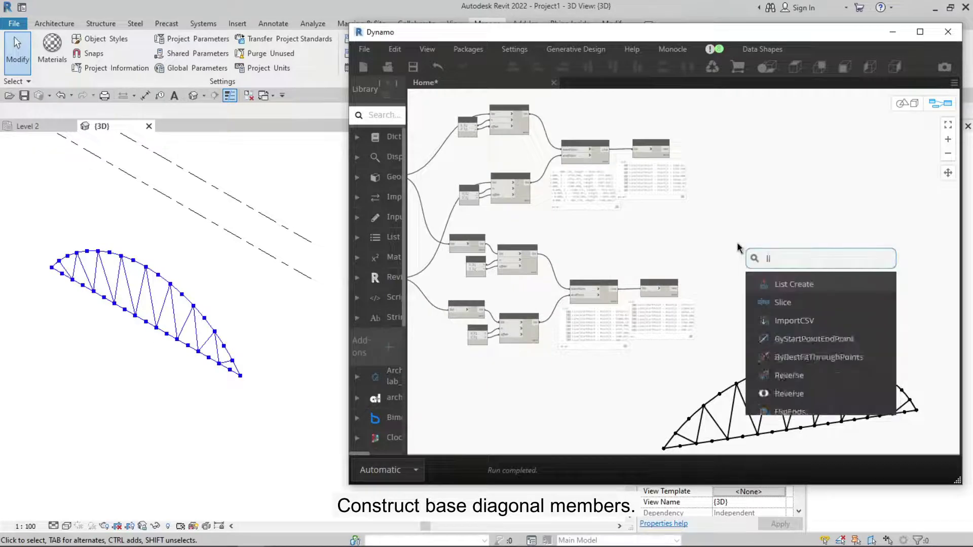
text(ist)
click(784, 289)
drag(786, 294, 722, 212)
scroll(730, 221, up, 2)
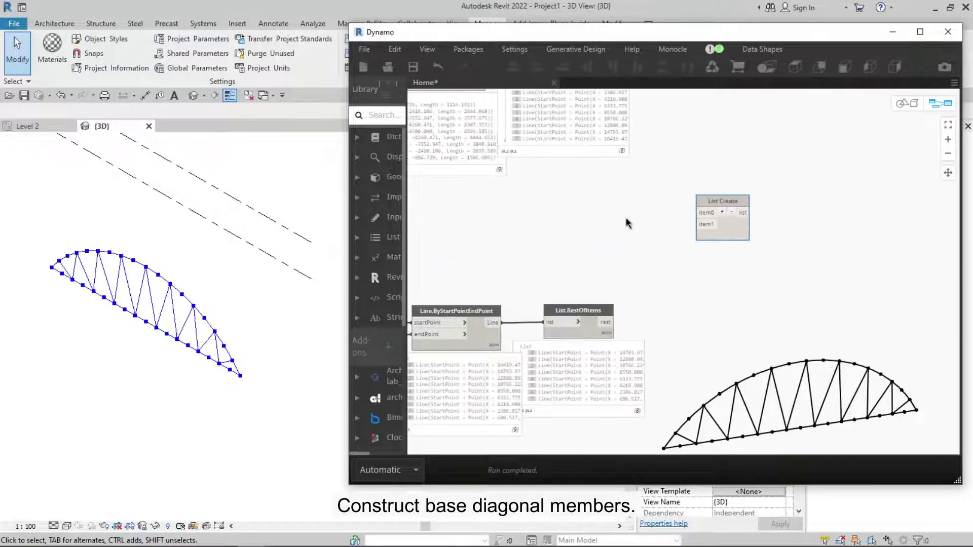
middle_drag(628, 223, 607, 280)
scroll(679, 270, down, 2)
drag(571, 315, 664, 208)
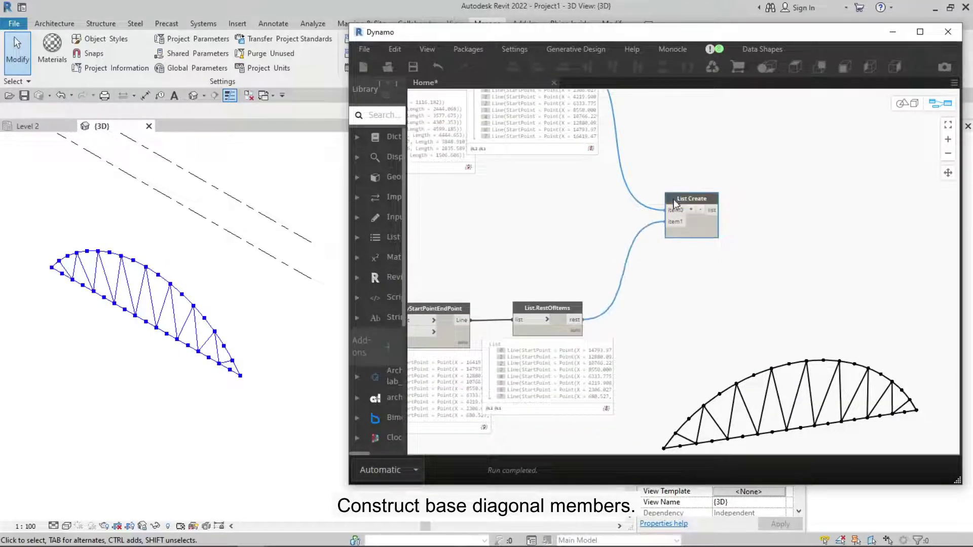
scroll(720, 273, down, 3)
Group the diagonal nodes and title the group 'Construct base diagonal members'
middle_drag(718, 272, 753, 280)
drag(773, 123, 514, 305)
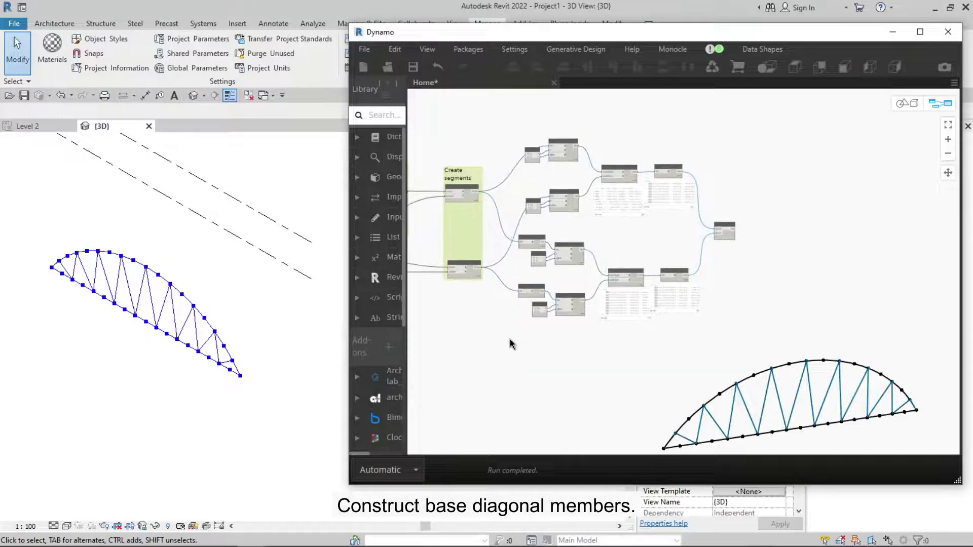
key(ctrl+g)
scroll(521, 182, up, 3)
click(527, 172)
text(Construct base diagonal members)
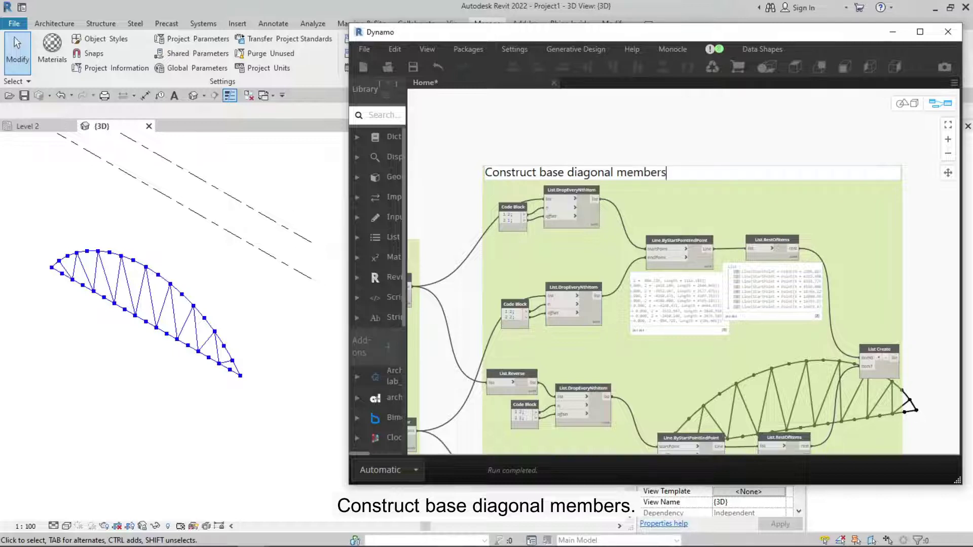
click(577, 137)
scroll(577, 137, down, 3)
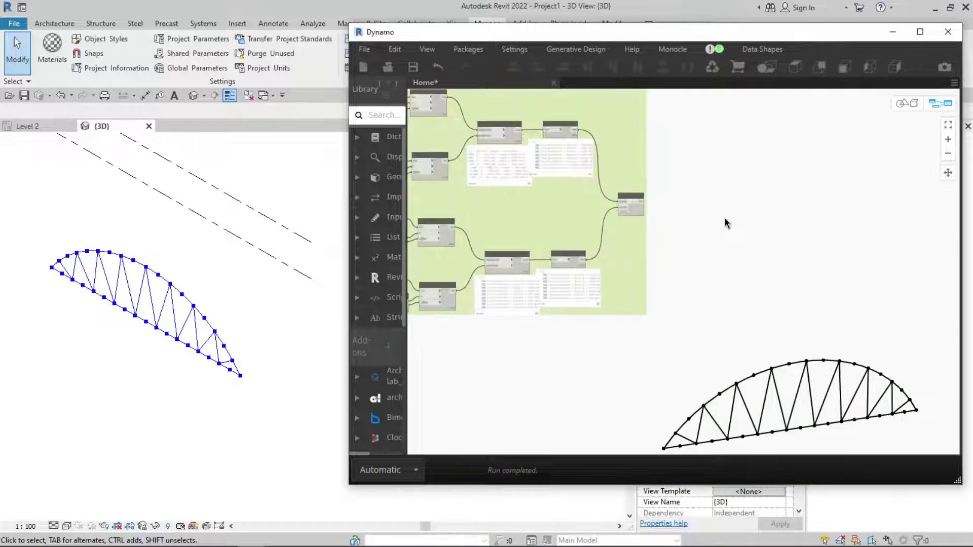
scroll(725, 223, up, 2)
right_click(699, 228)
Add a Geometry.Translate node fed by the combined diagonal members
text(transl)
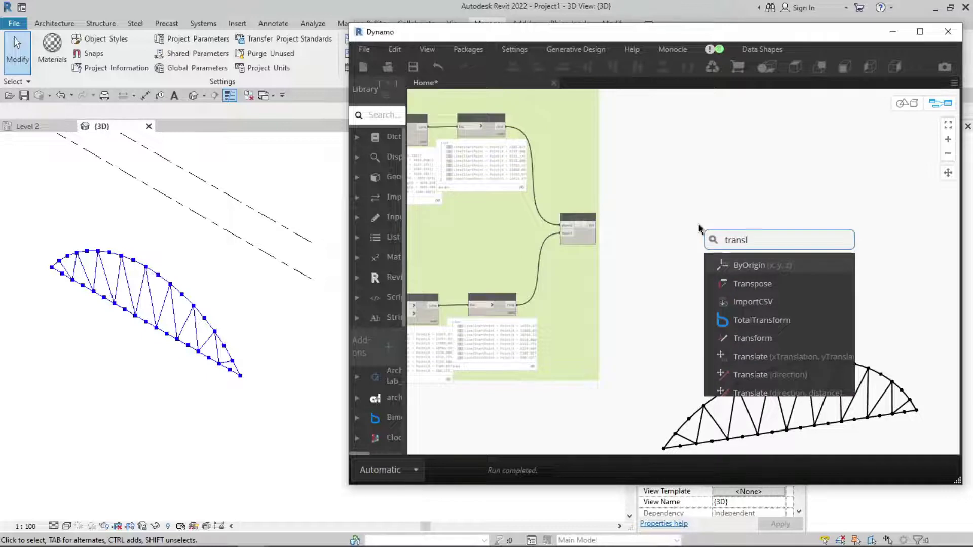
text(ate)
click(760, 282)
scroll(760, 304, up, 3)
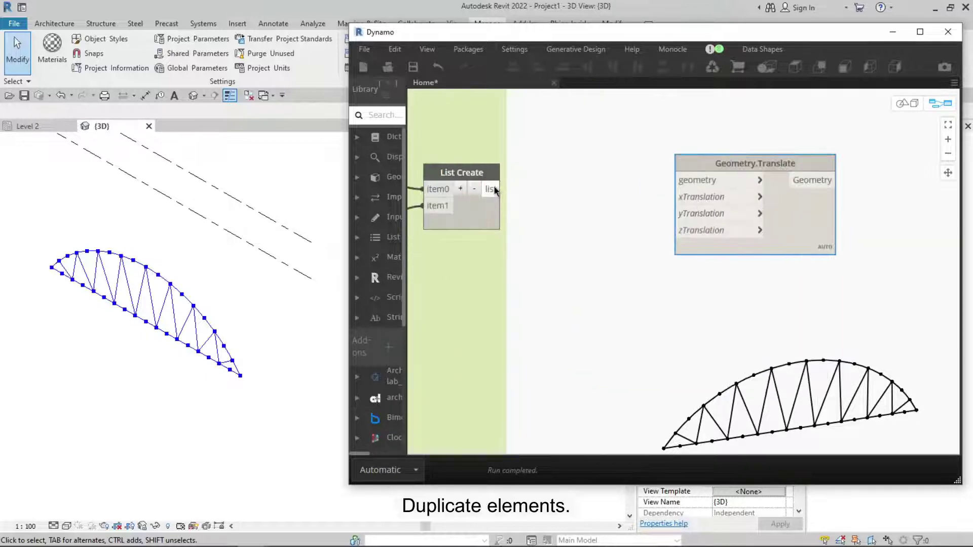
drag(495, 189, 681, 180)
key(ctrl+l)
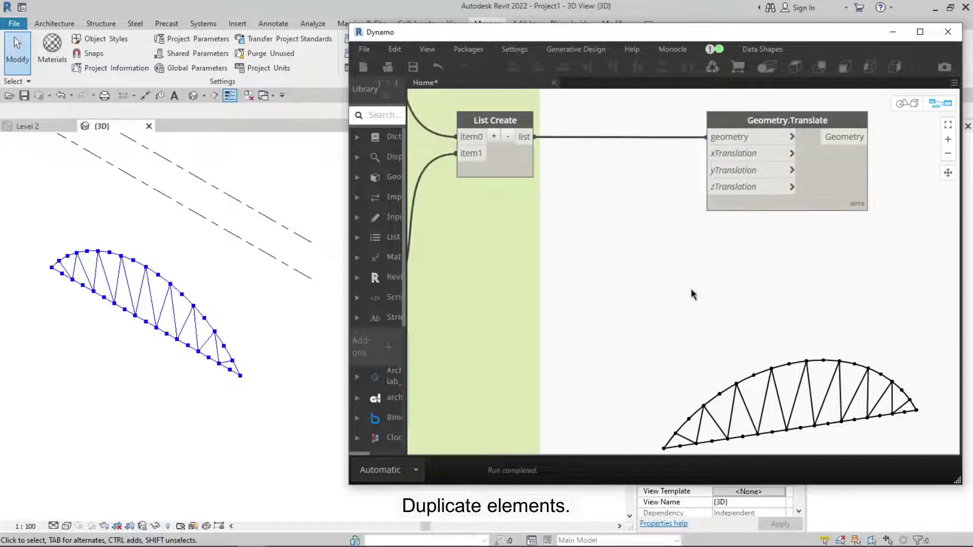
Drive yTranslation with a Number Slider ranging 3000 to 20000 in steps of 100
right_click(692, 295)
text(slider)
click(714, 326)
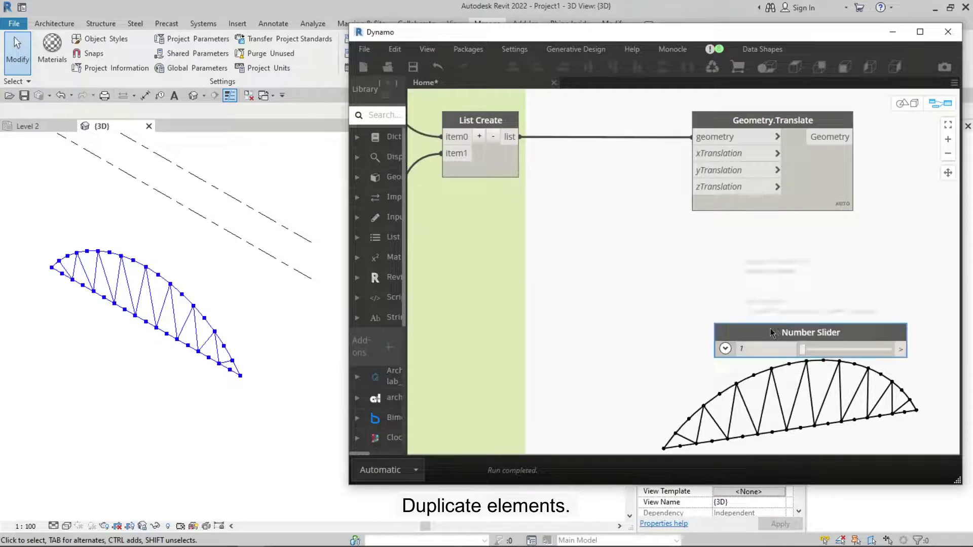
drag(772, 332, 569, 260)
click(516, 260)
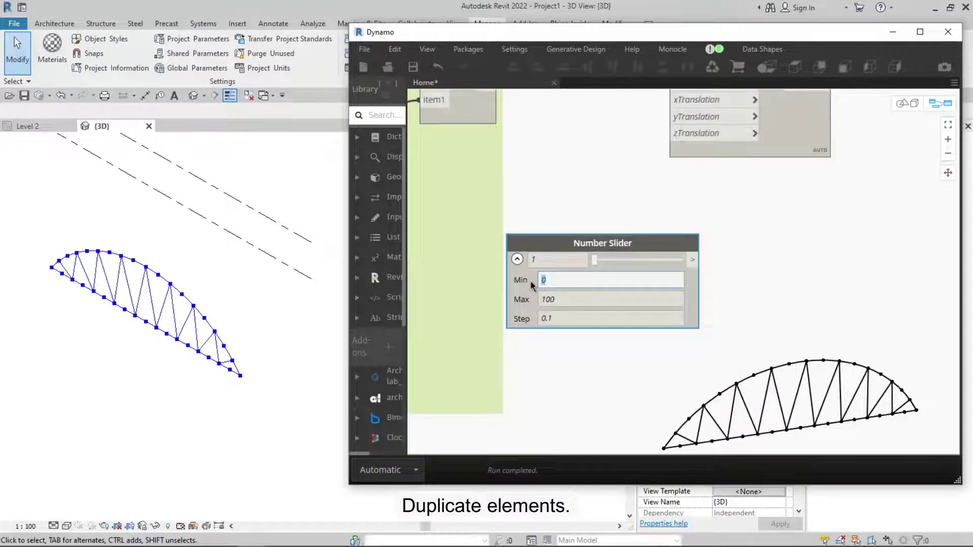
text(3000)
key(Tab)
key(Tab)
text(1)
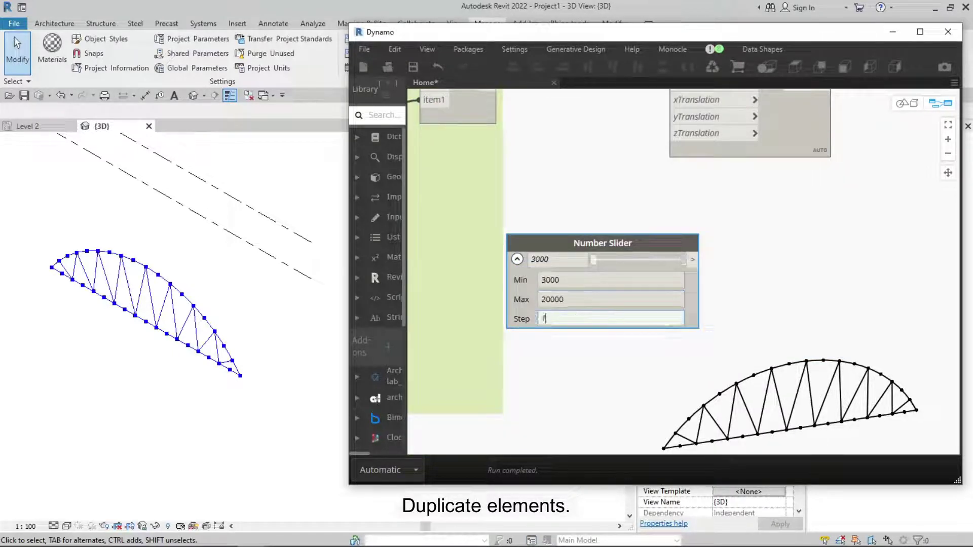
text(00)
click(649, 211)
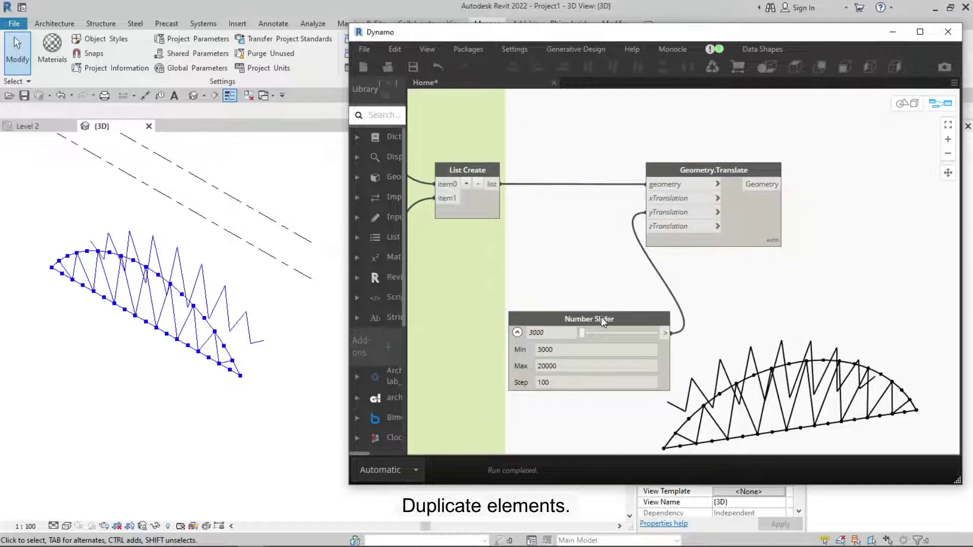
Check the offset diagonal copy in the 3D view and rename the slider Width
scroll(681, 306, down, 2)
shift+middle_drag(227, 421, 178, 449)
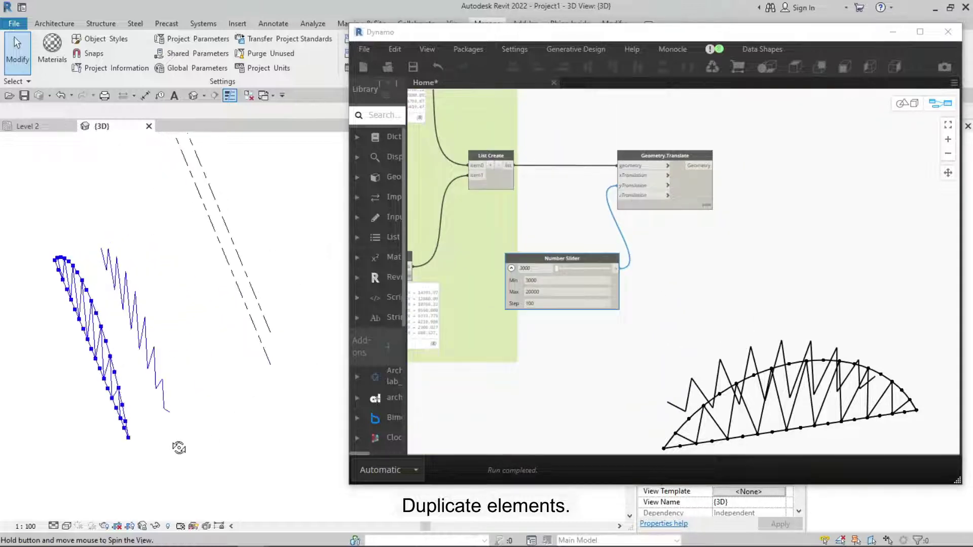
scroll(649, 335, down, 2)
scroll(726, 263, down, 3)
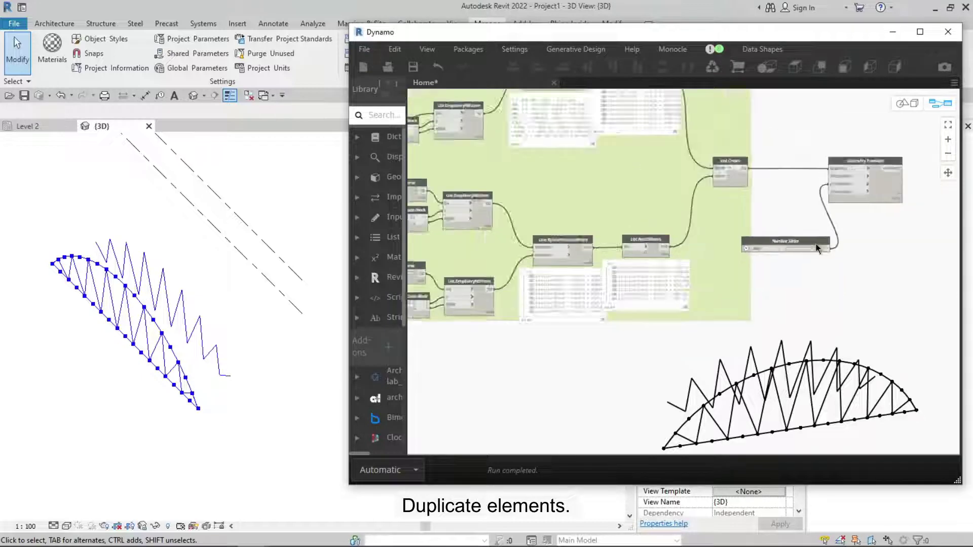
scroll(806, 246, down, 3)
scroll(609, 296, up, 2)
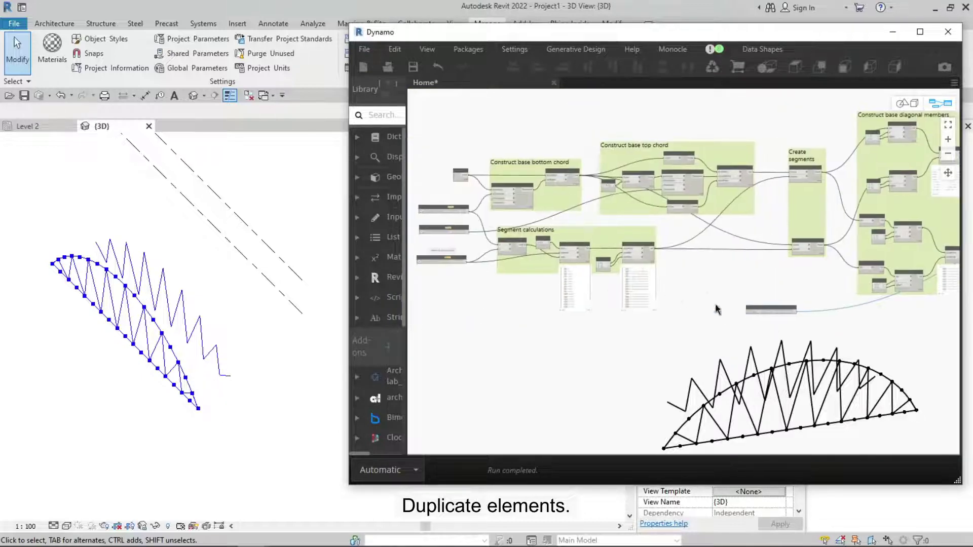
scroll(421, 285, up, 3)
scroll(557, 304, up, 3)
double_click(617, 313)
text(Width)
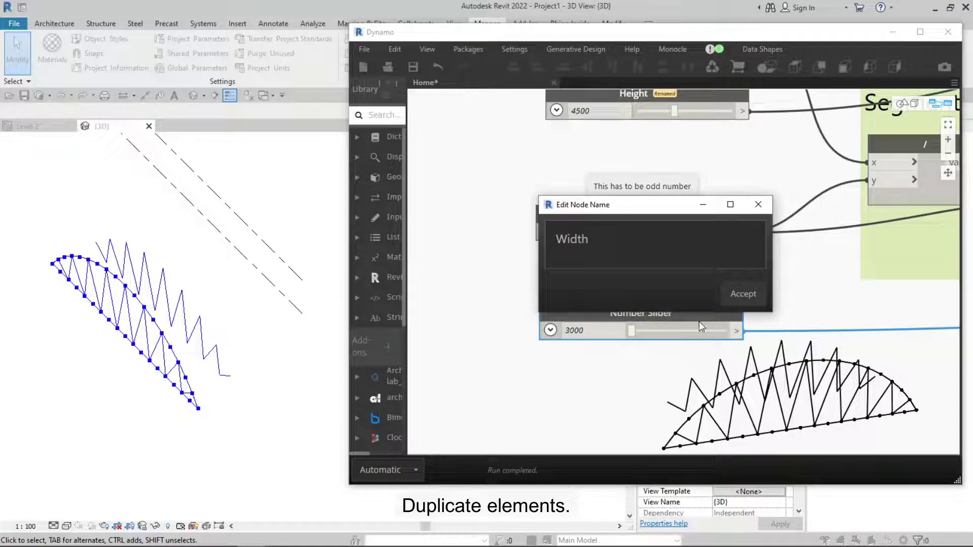
click(742, 294)
Put the diagonals' Geometry.Translate node into a new group
scroll(811, 297, down, 3)
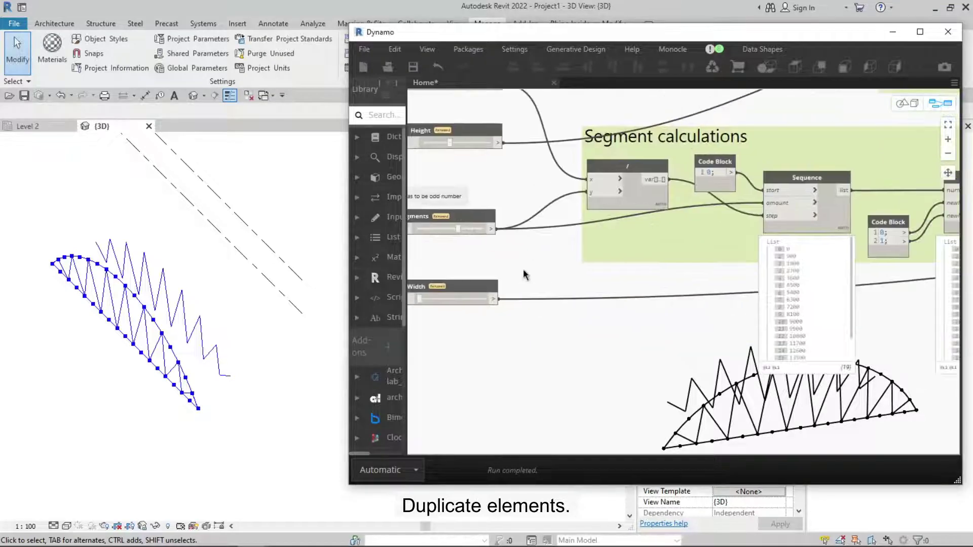
scroll(790, 283, down, 3)
scroll(756, 263, up, 3)
scroll(756, 263, up, 3)
click(643, 187)
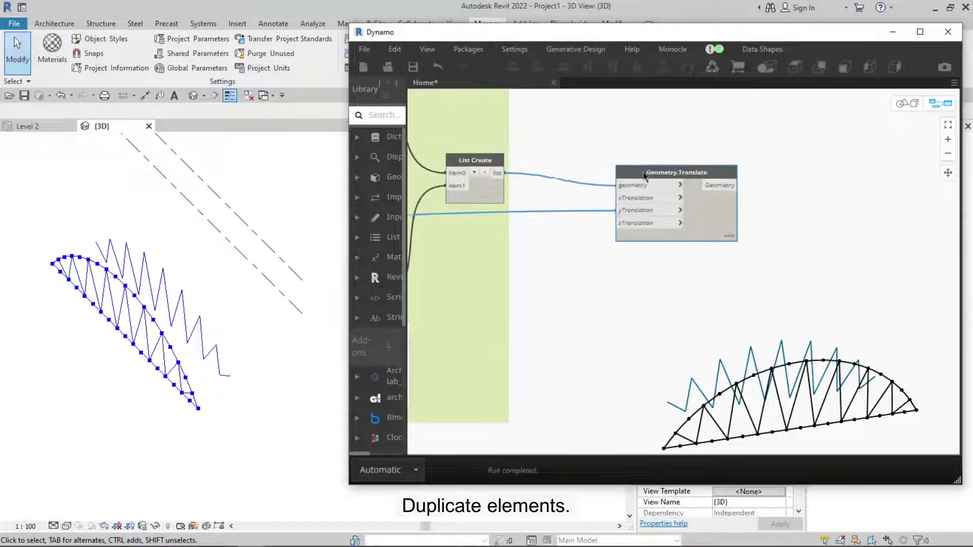
drag(590, 280, 596, 248)
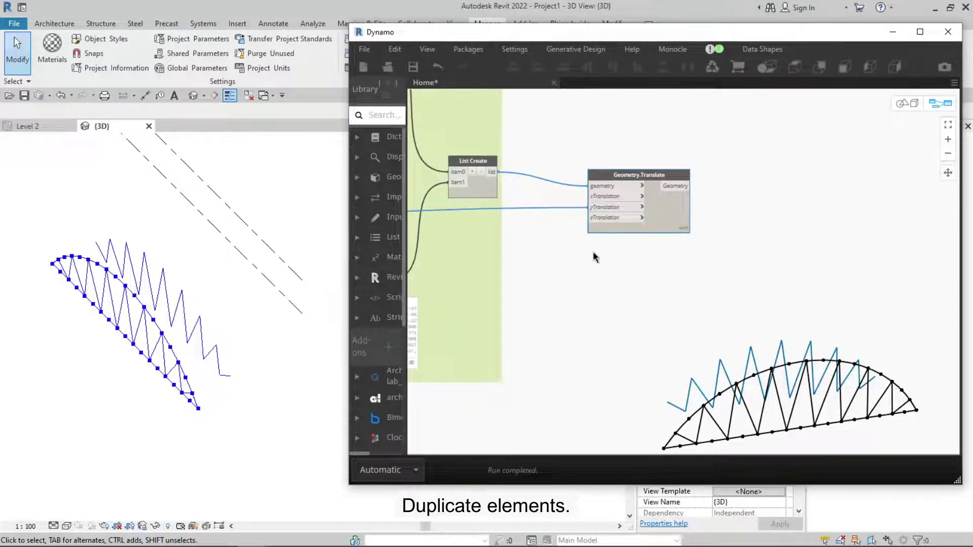
key(ctrl+g)
Title the group 'Duplicate diagonal members' and paste a copy of the Translate node below
click(637, 154)
text(Duplicate diagonal members)
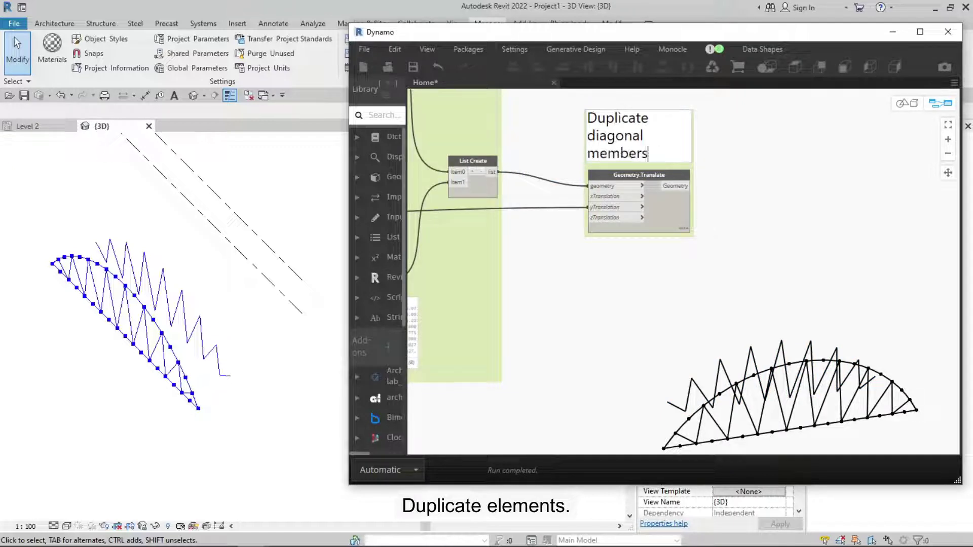
click(627, 182)
key(ctrl+c)
key(ctrl+v)
drag(775, 193, 640, 277)
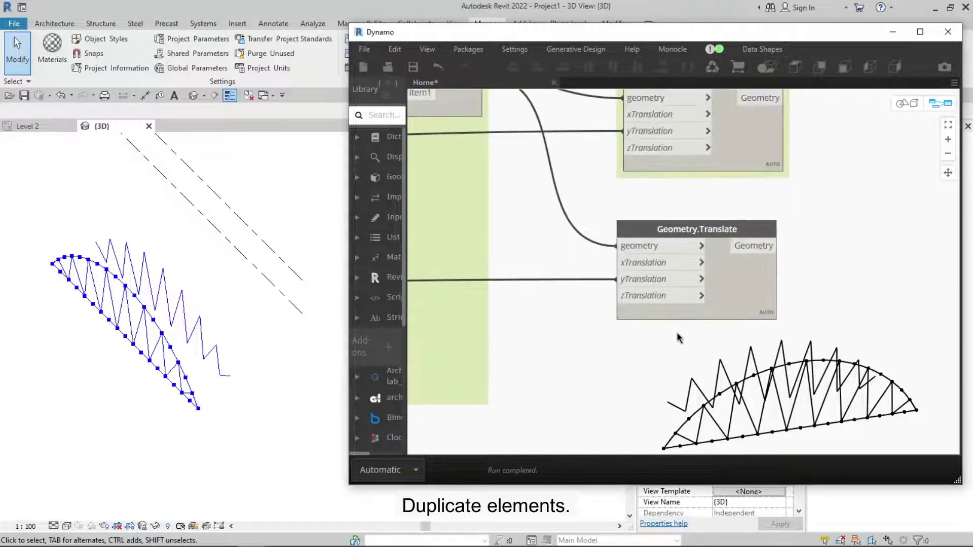
scroll(709, 228, up, 1)
scroll(709, 218, up, 1)
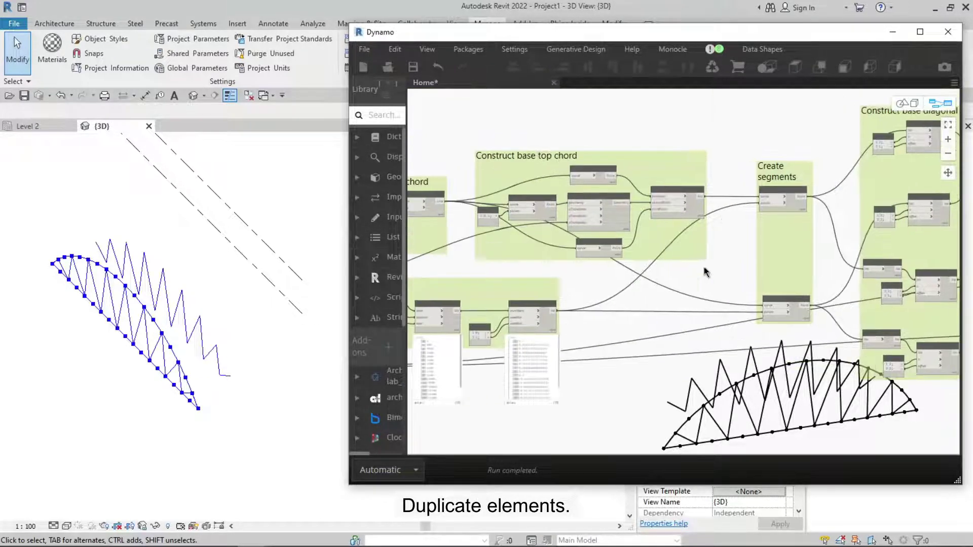
scroll(760, 287, up, 2)
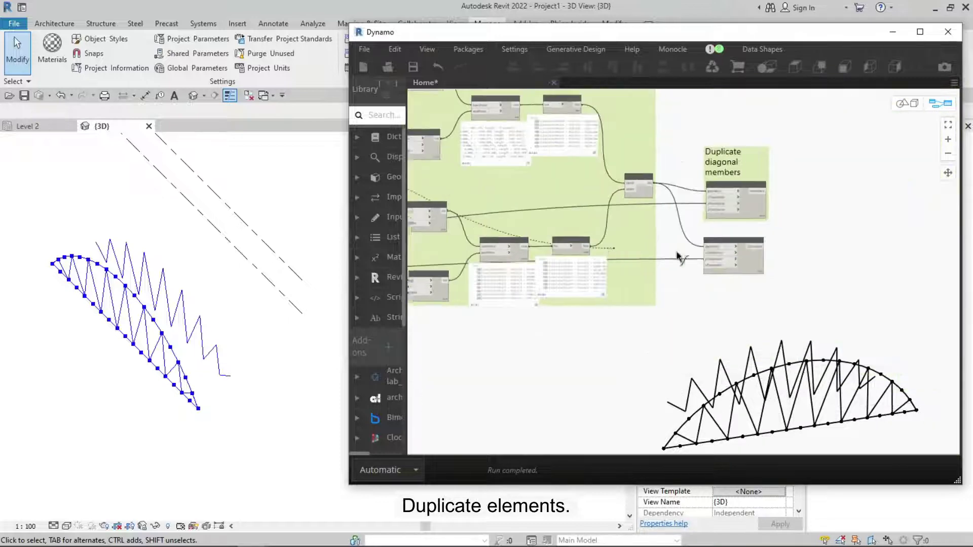
Connect the top chord into the second Translate node and group it
click(712, 239)
click(673, 252)
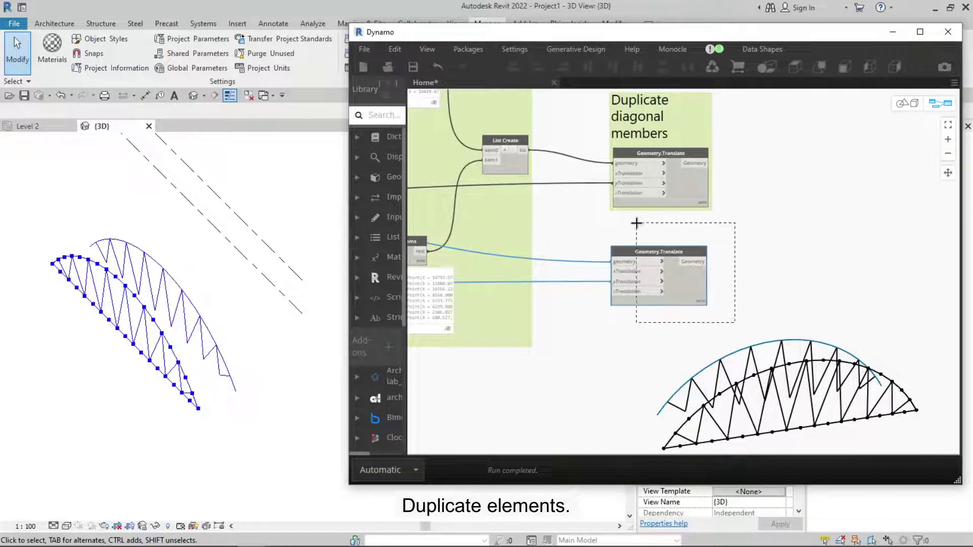
key(ctrl+g)
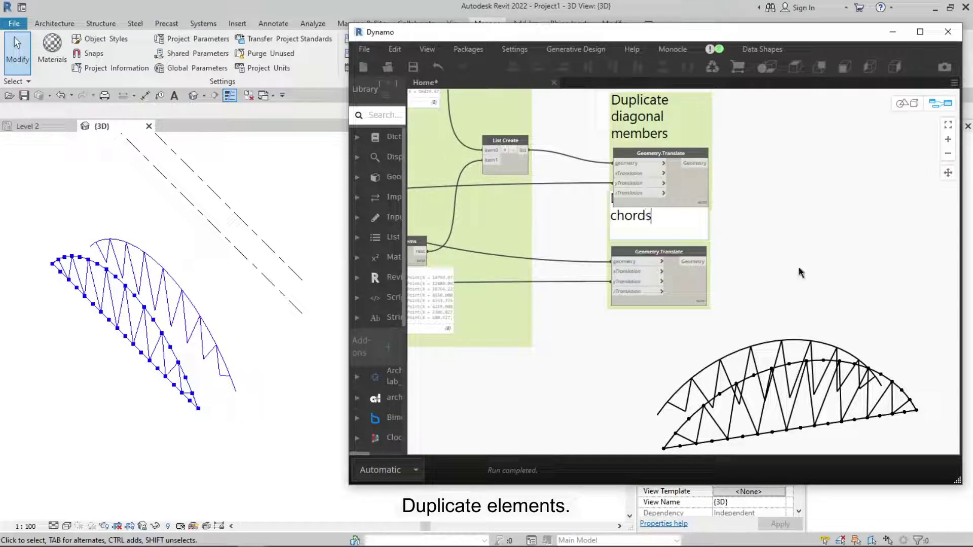
drag(682, 242, 675, 252)
click(788, 225)
Group the lower Translate node under the title 'Duplicate bottom chord'
scroll(673, 198, down, 1)
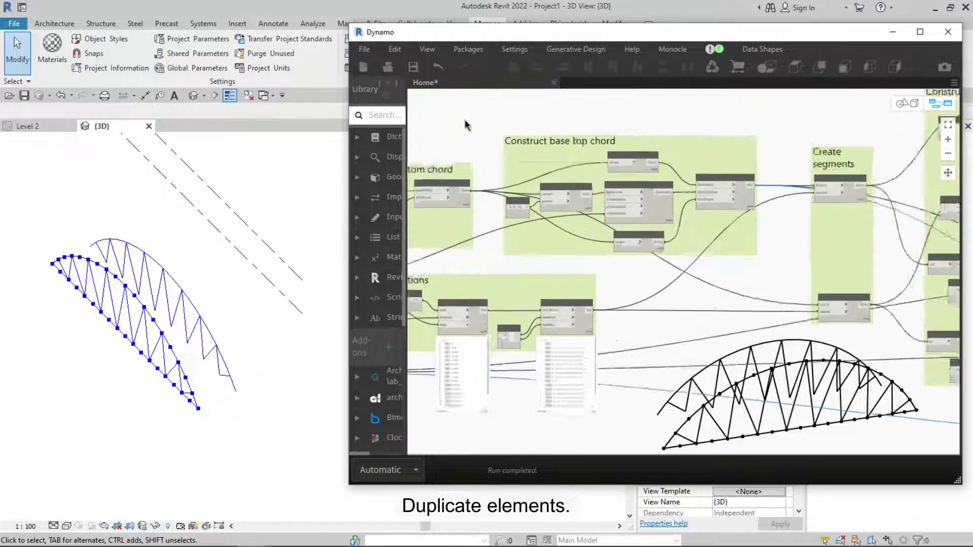
scroll(466, 124, down, 2)
scroll(506, 177, down, 2)
scroll(630, 255, up, 3)
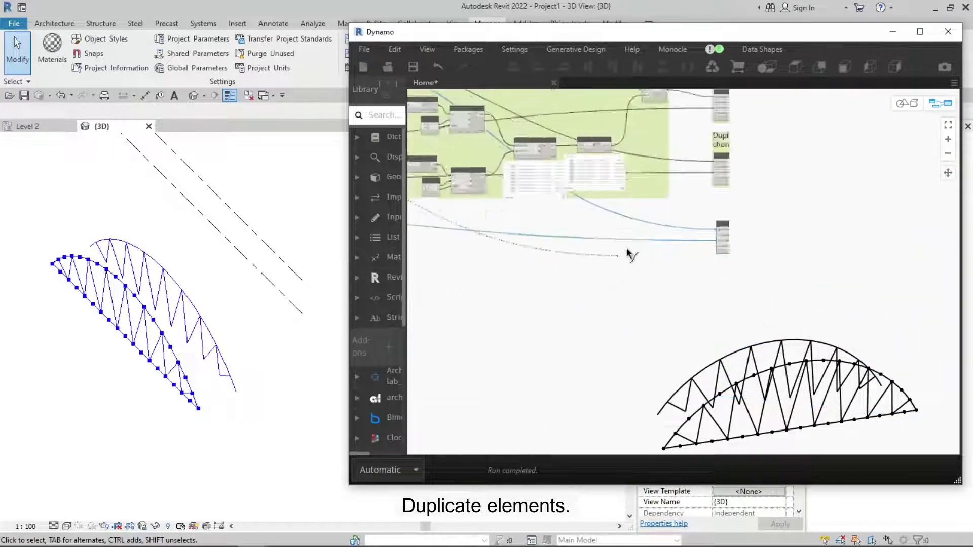
scroll(571, 266, up, 3)
middle_drag(613, 303, 614, 295)
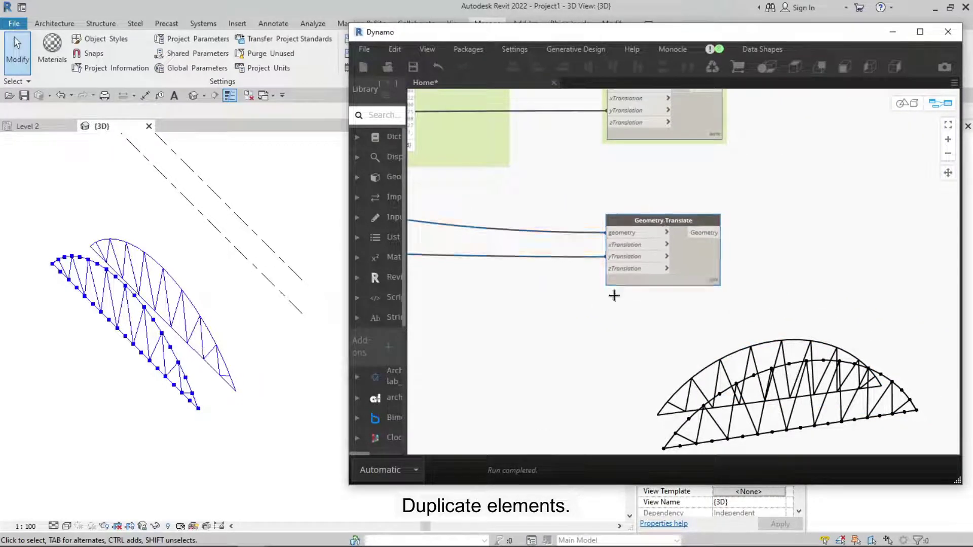
key(ctrl+g)
text(Duplicate bottom chord)
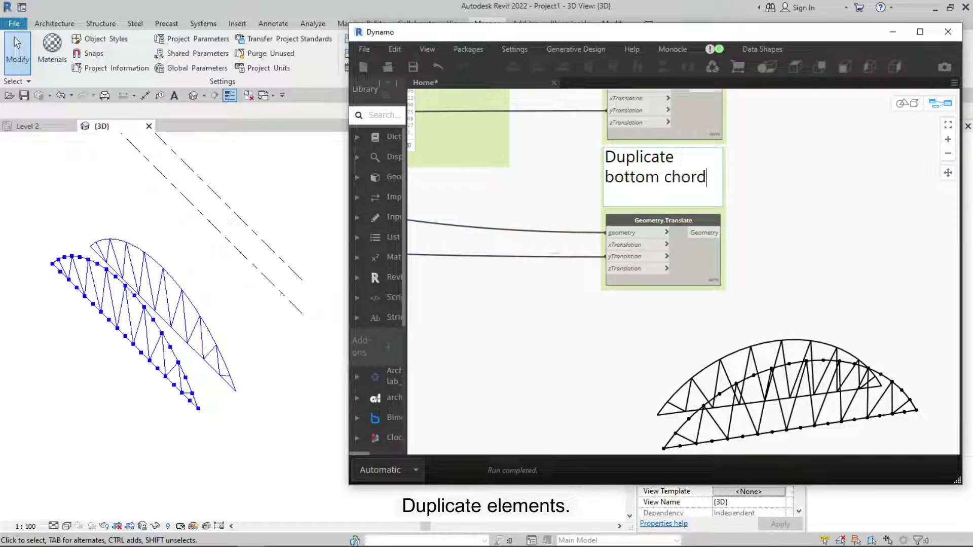
click(759, 285)
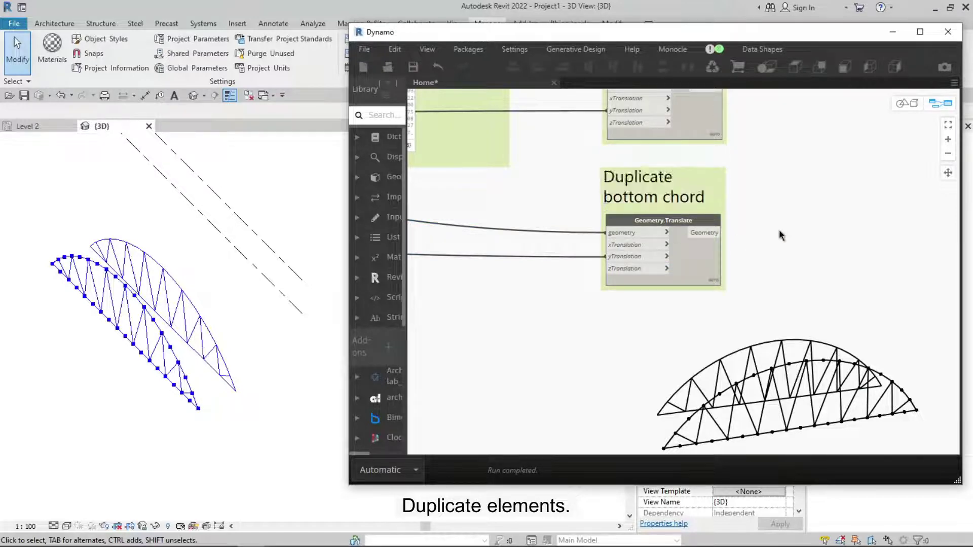
Inspect the trusses in the Revit view and select the bottom chord Translate node
scroll(759, 284, down, 2)
shift+middle_drag(229, 389, 235, 398)
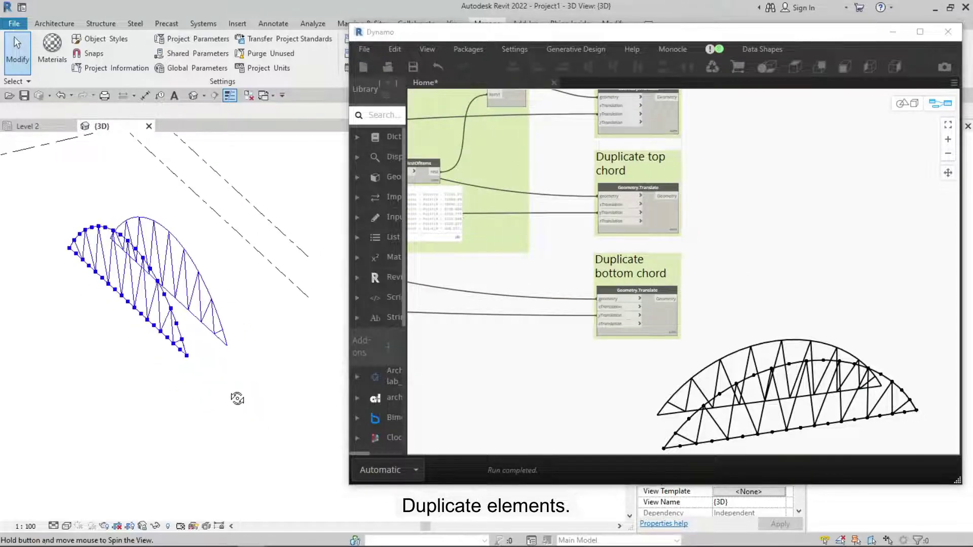
scroll(702, 319, up, 2)
click(616, 278)
scroll(654, 347, up, 2)
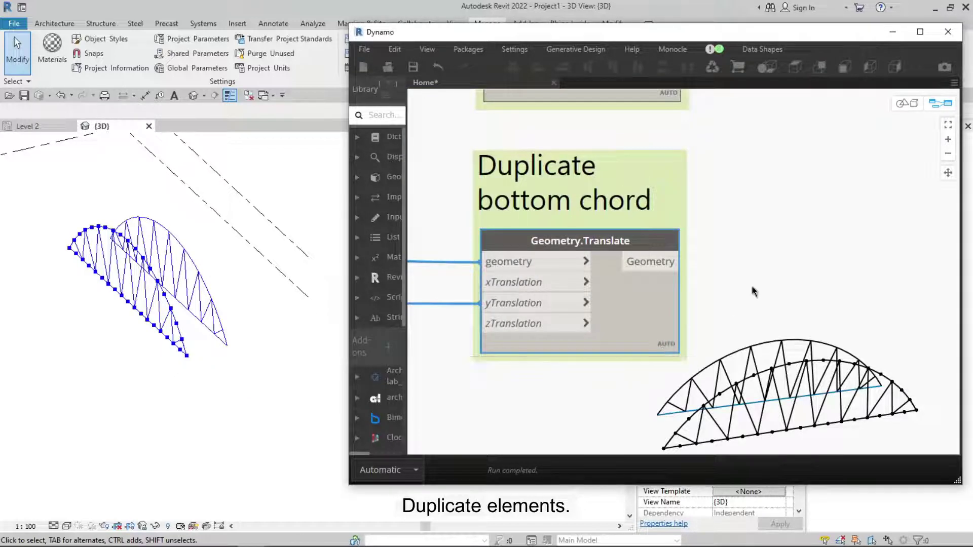
scroll(753, 292, down, 2)
double_click(687, 273)
Place List Create nodes with two item inputs beside the chord groups
text(list)
key(Return)
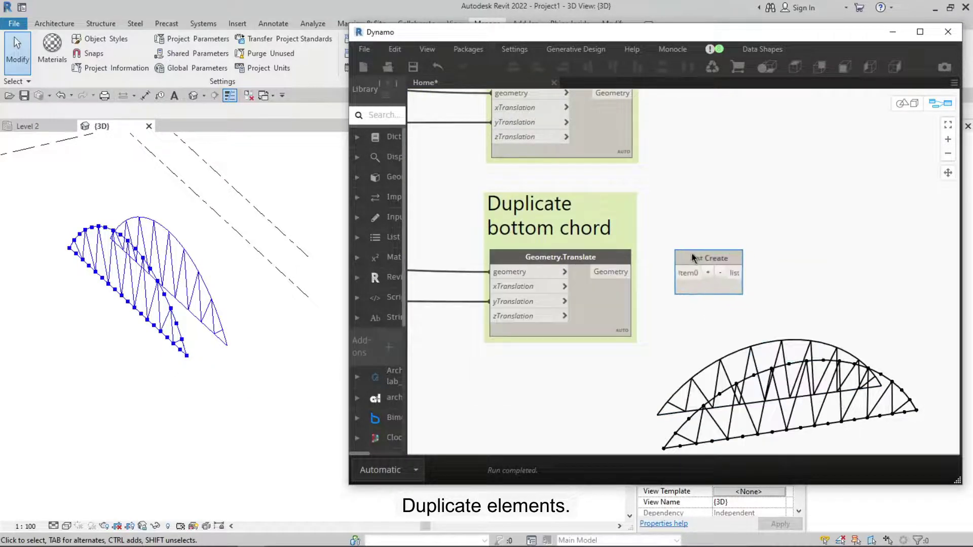
click(708, 272)
scroll(694, 264, down, 1)
middle_drag(694, 264, 666, 365)
drag(744, 371, 670, 220)
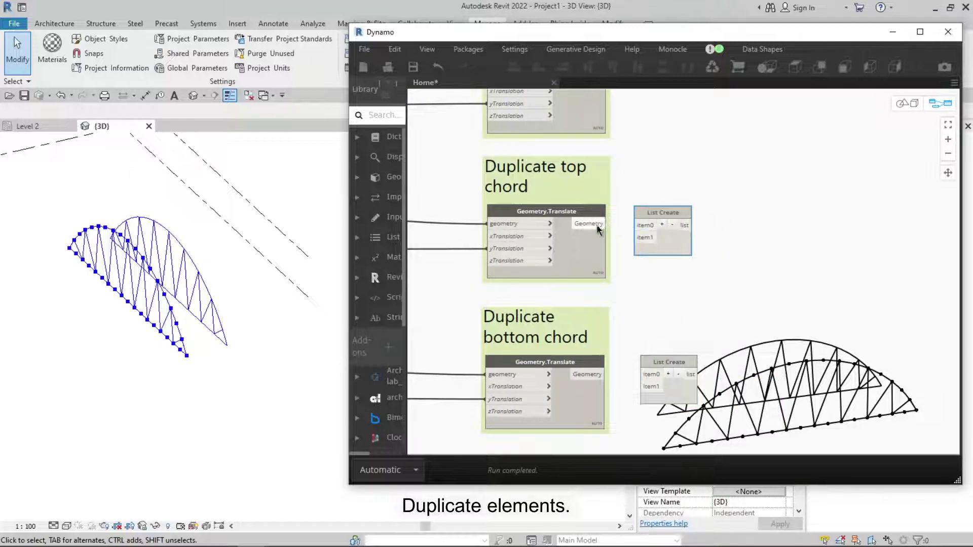
Wire the top and bottom chord copies into their List Create nodes
drag(599, 224, 636, 225)
drag(569, 319, 640, 317)
scroll(758, 265, down, 3)
scroll(665, 394, down, 3)
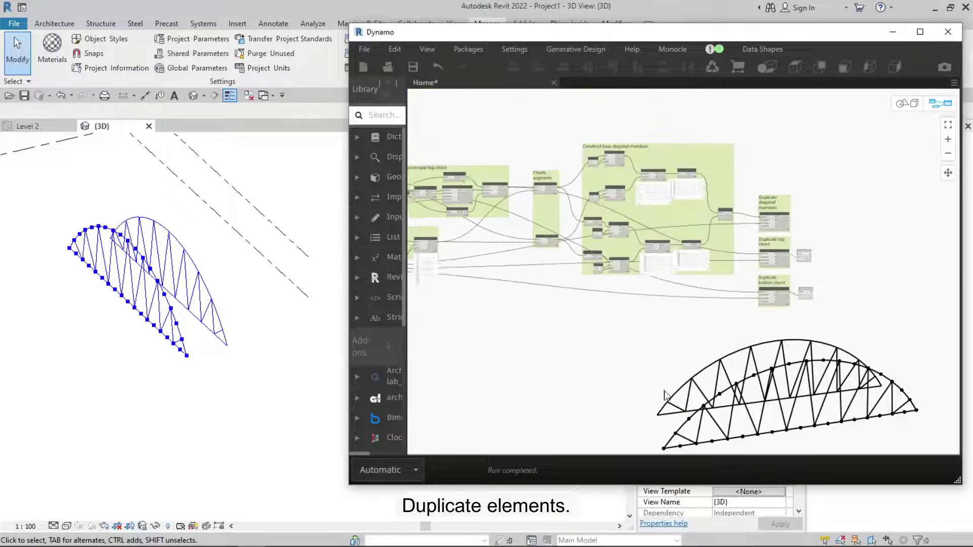
scroll(489, 257, up, 2)
scroll(544, 238, up, 3)
scroll(659, 273, down, 3)
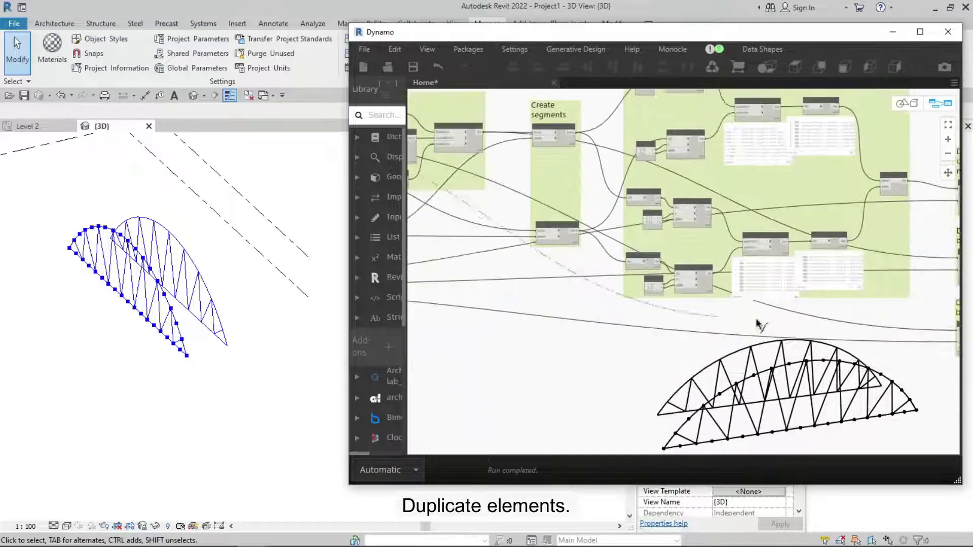
scroll(803, 321, up, 3)
scroll(871, 243, up, 2)
scroll(811, 304, up, 2)
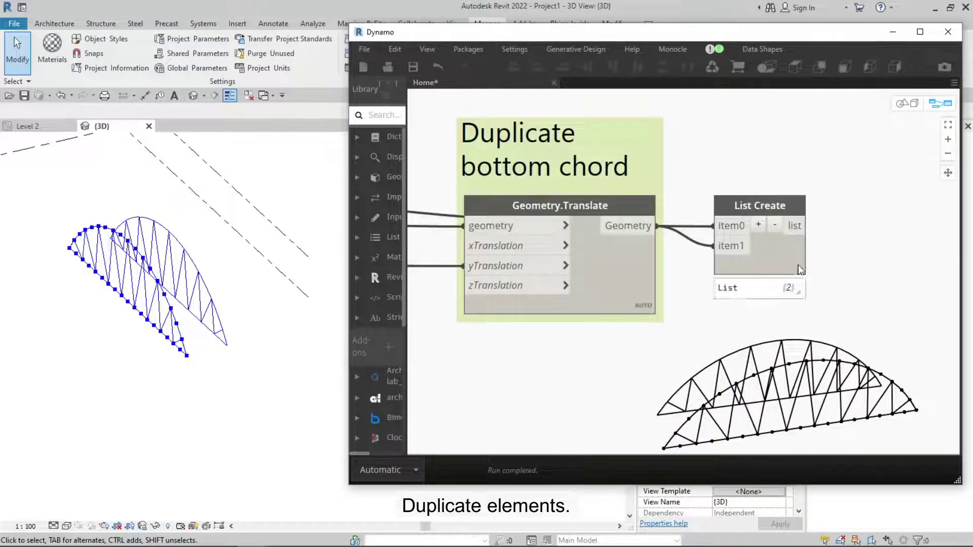
scroll(760, 277, down, 1)
scroll(745, 246, down, 2)
scroll(739, 217, up, 2)
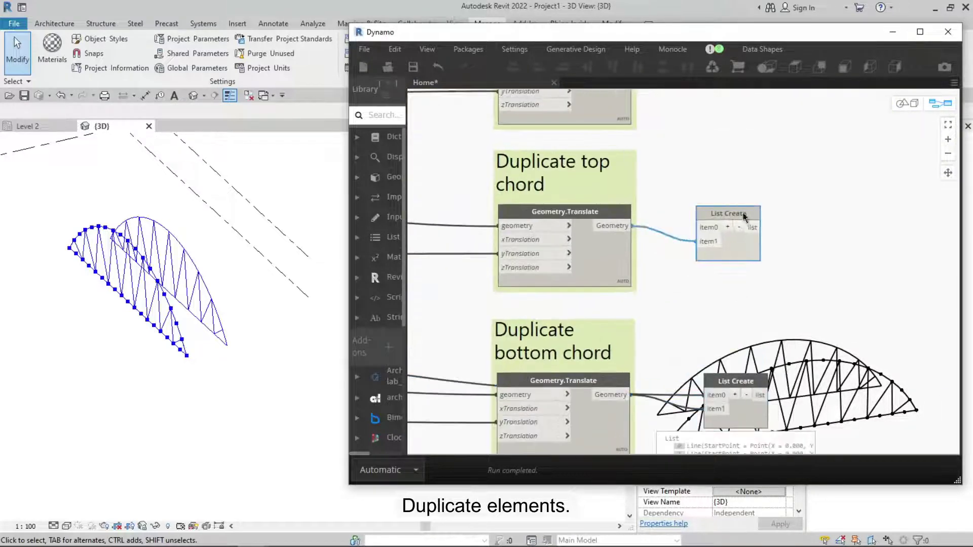
scroll(612, 309, down, 4)
scroll(613, 294, up, 3)
scroll(618, 269, up, 2)
scroll(623, 244, down, 3)
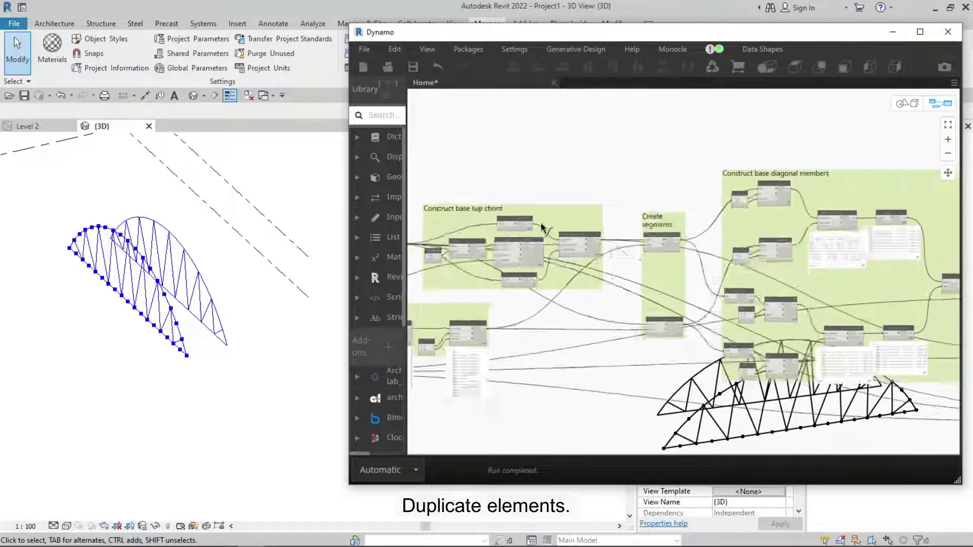
scroll(628, 228, up, 1)
scroll(628, 229, up, 3)
scroll(641, 232, down, 1)
scroll(652, 235, up, 2)
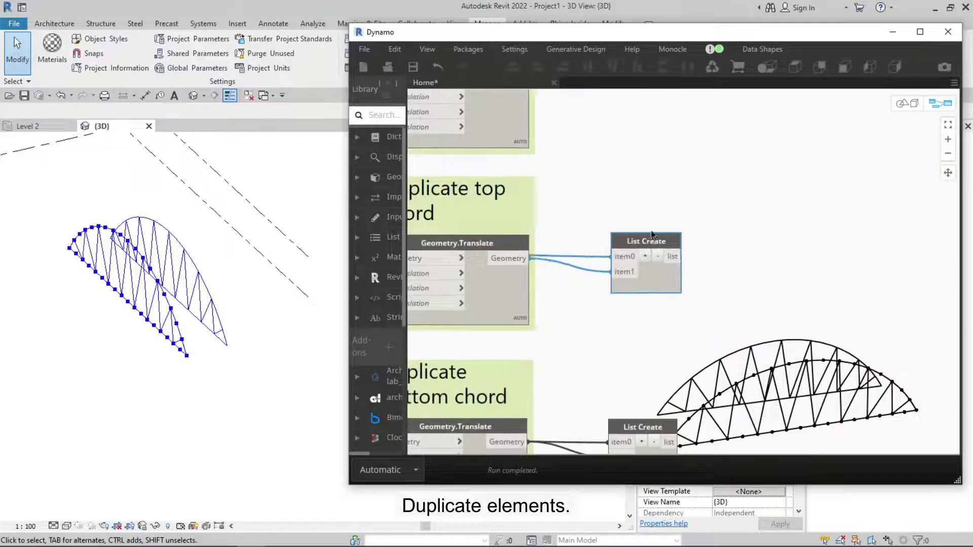
scroll(658, 278, down, 3)
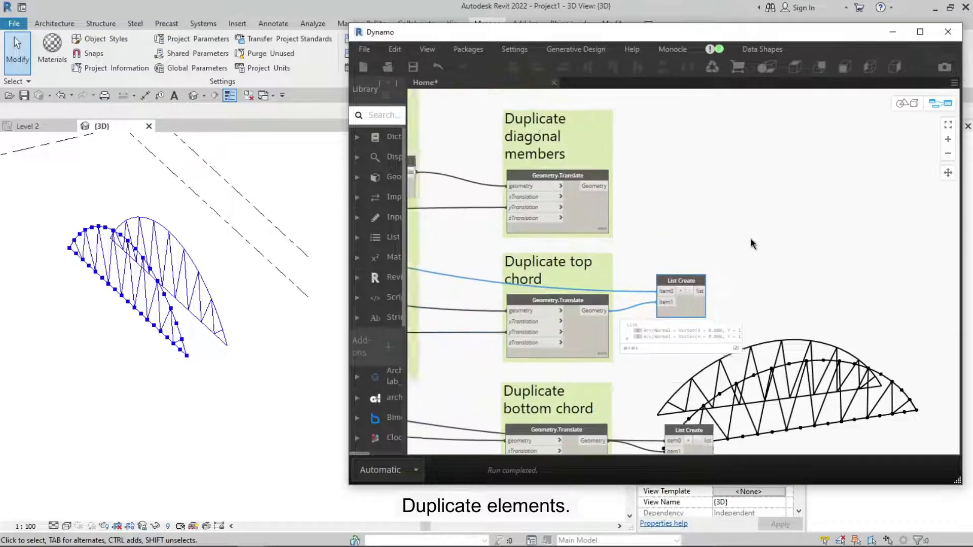
scroll(659, 238, up, 1)
scroll(620, 219, up, 2)
mouse_move(621, 242)
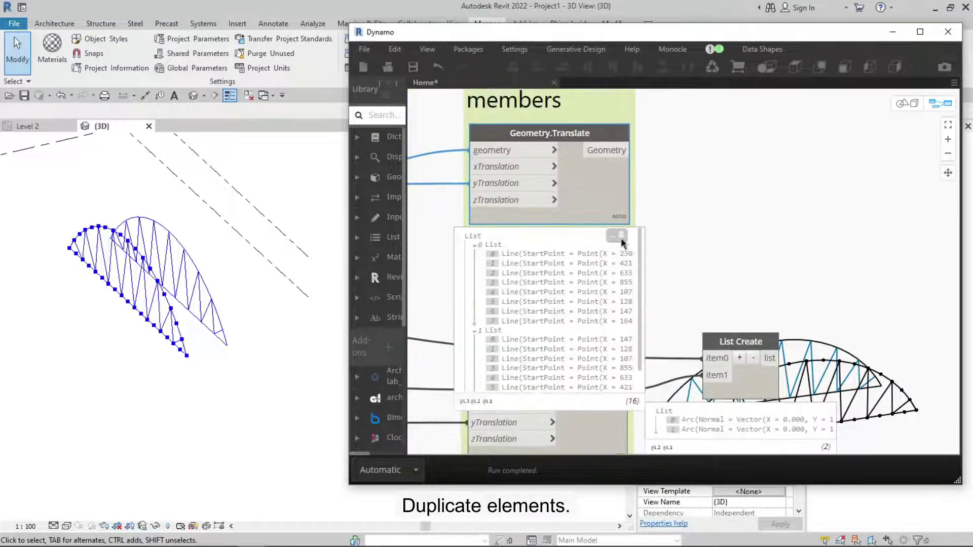
scroll(620, 241, down, 3)
scroll(662, 261, down, 1)
scroll(577, 199, up, 2)
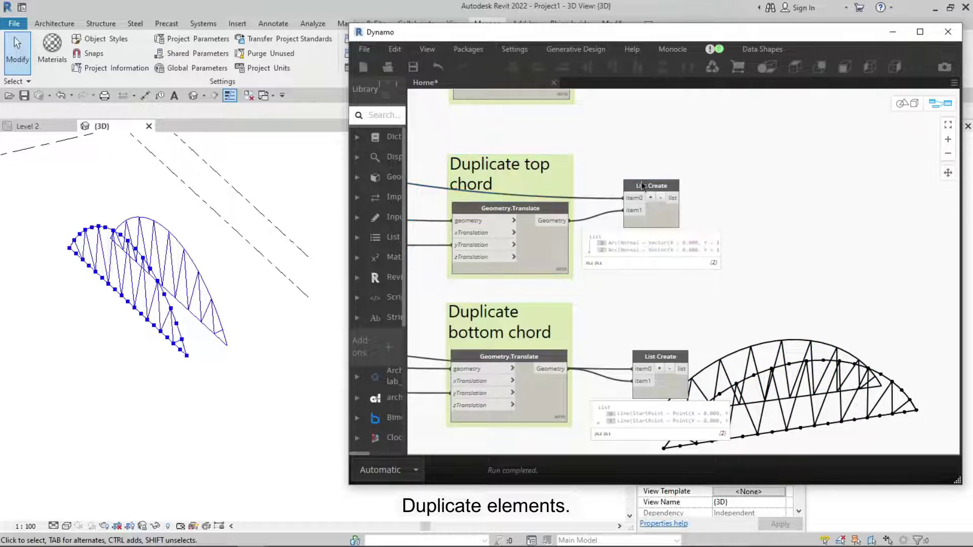
Add each List Create node to its matching Duplicate chord group
click(677, 233)
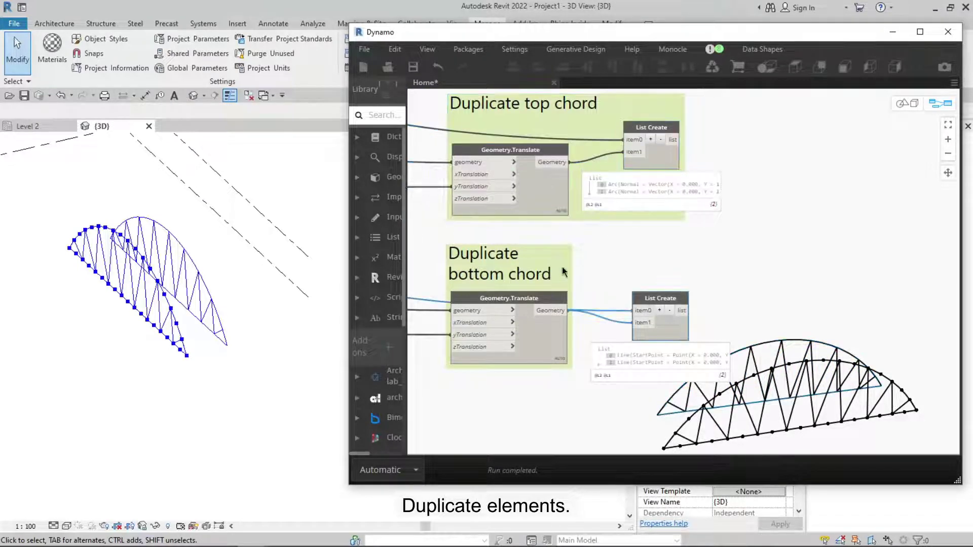
right_click(652, 304)
click(695, 346)
scroll(754, 289, down, 3)
scroll(660, 306, down, 2)
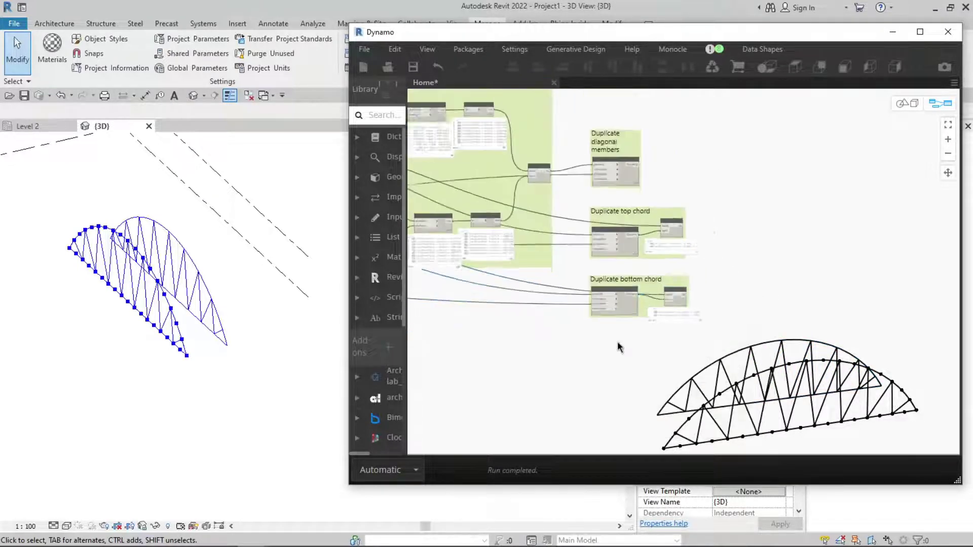
scroll(654, 301, up, 2)
scroll(615, 289, up, 2)
Add a Line.ByStartPointDirectionLength node and feed the points into its start input
scroll(608, 298, up, 3)
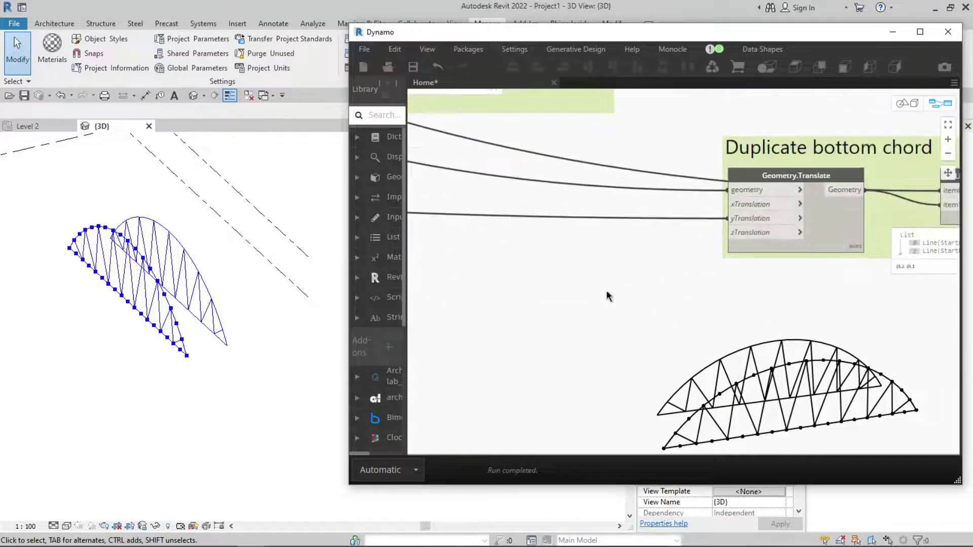
double_click(608, 295)
text(ine)
scroll(689, 385, down, 3)
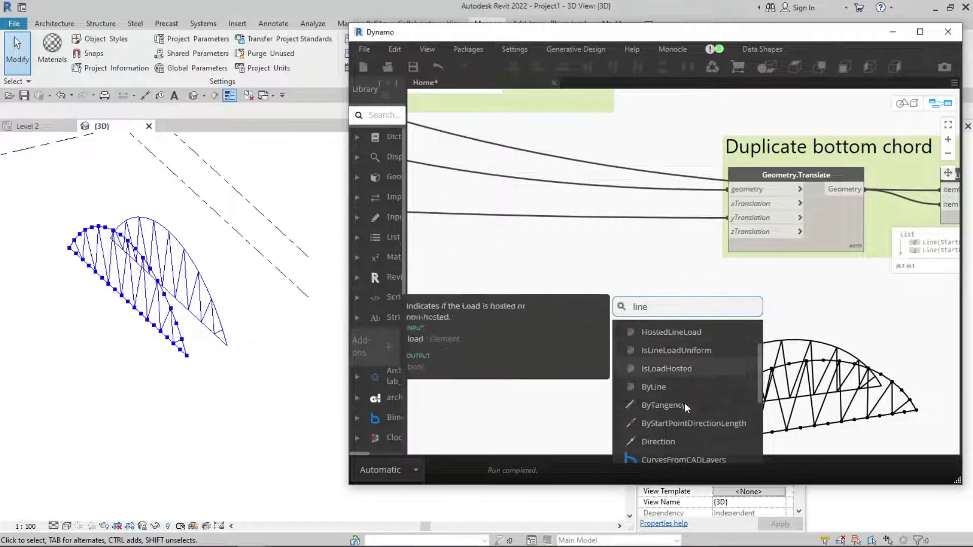
click(669, 436)
scroll(541, 231, down, 2)
middle_drag(540, 231, 692, 347)
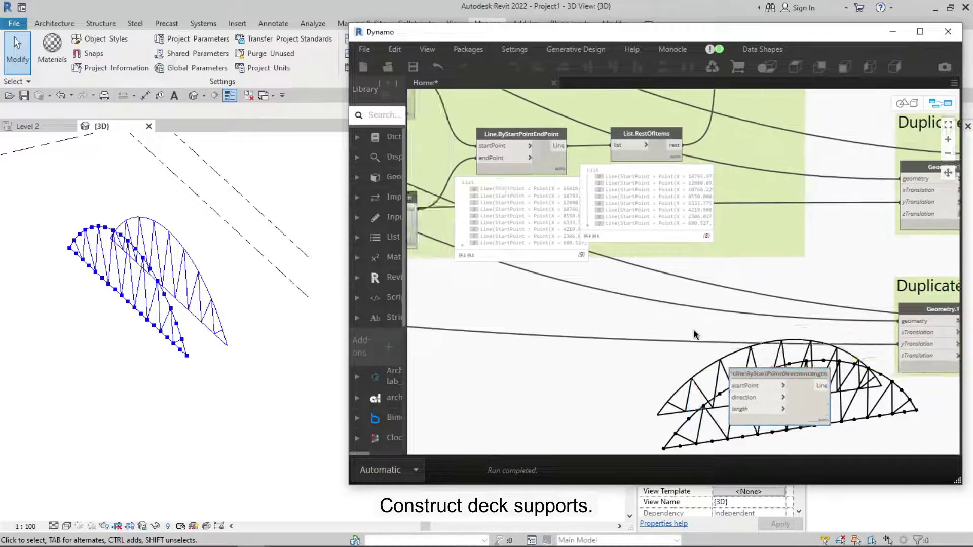
scroll(527, 243, up, 2)
scroll(521, 193, down, 3)
scroll(608, 197, down, 2)
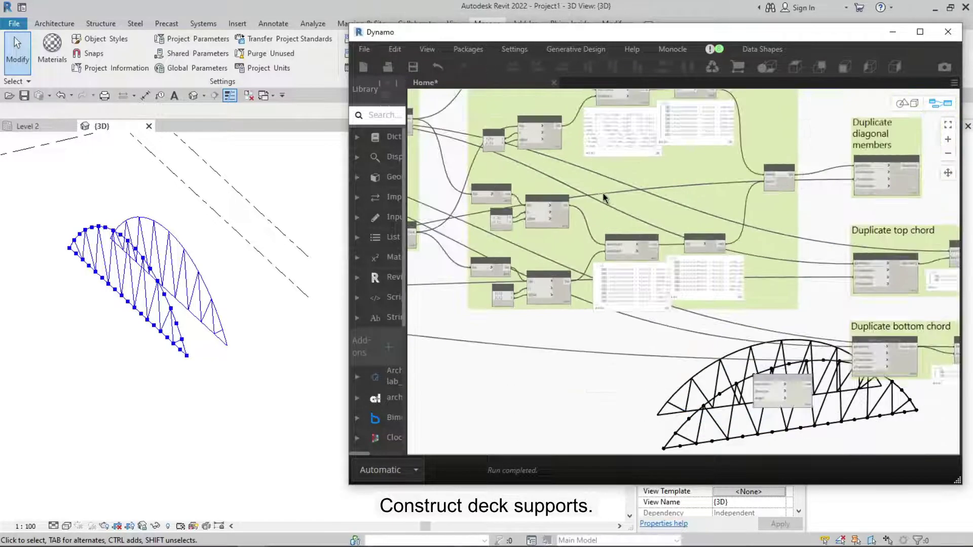
scroll(608, 268, up, 1)
middle_drag(679, 415, 520, 282)
scroll(519, 282, up, 2)
scroll(569, 319, up, 1)
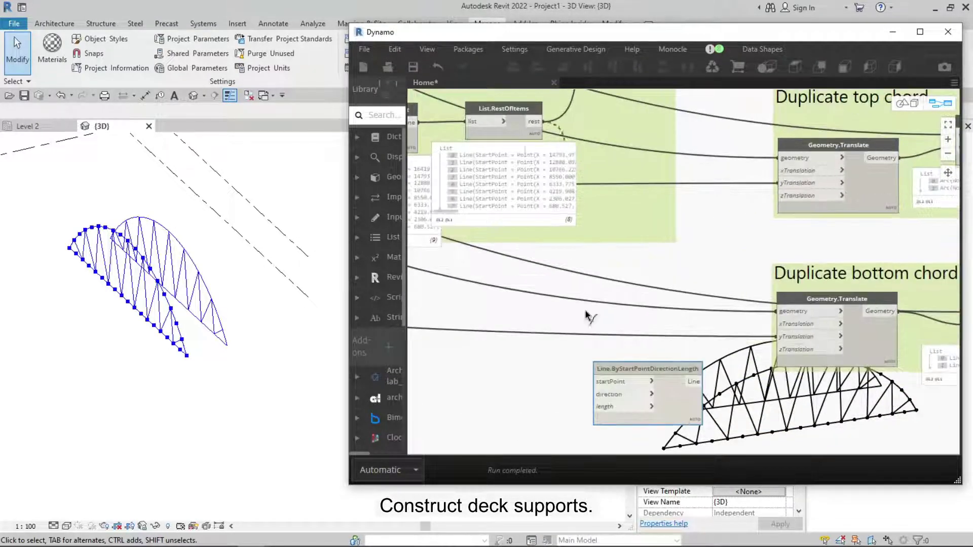
click(594, 381)
scroll(576, 316, up, 2)
right_drag(576, 316, 581, 289)
Give the line a Vector.YAxis direction and use the Width value as its length
text(yaxi)
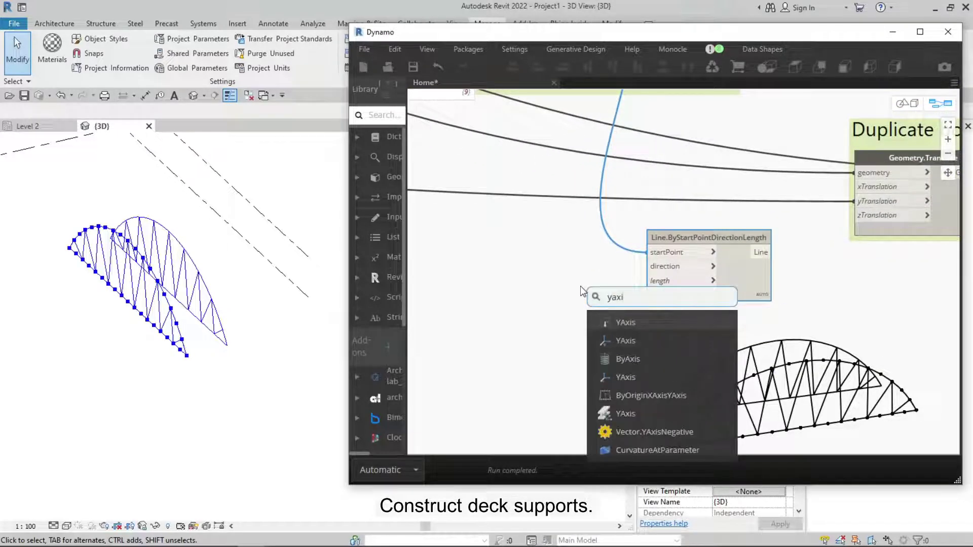
click(629, 341)
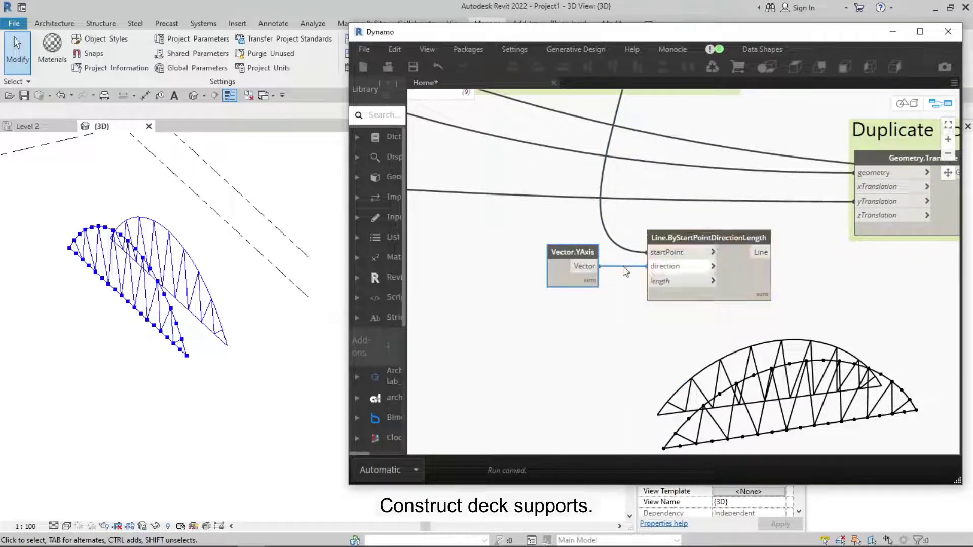
scroll(667, 291, down, 5)
scroll(478, 256, up, 3)
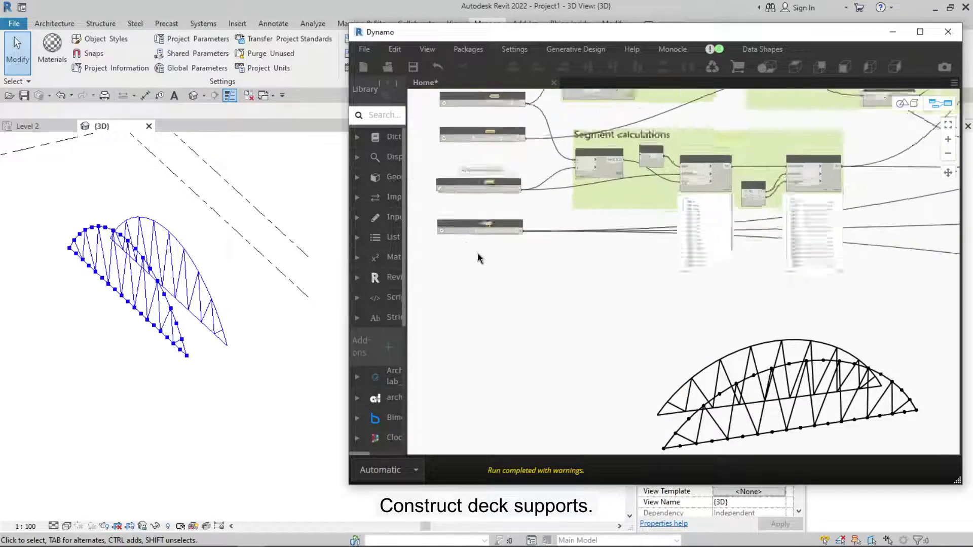
scroll(598, 289, up, 2)
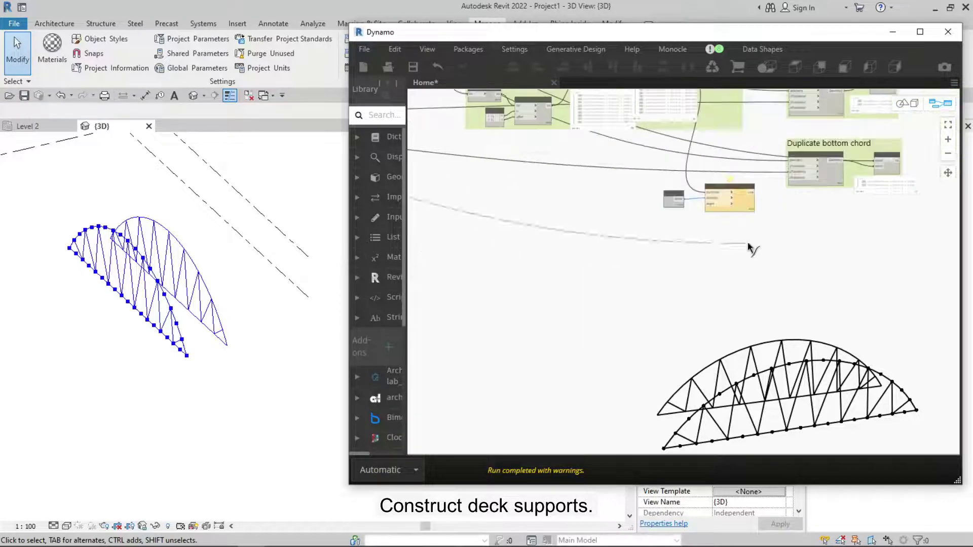
drag(614, 257, 660, 198)
scroll(659, 288, down, 4)
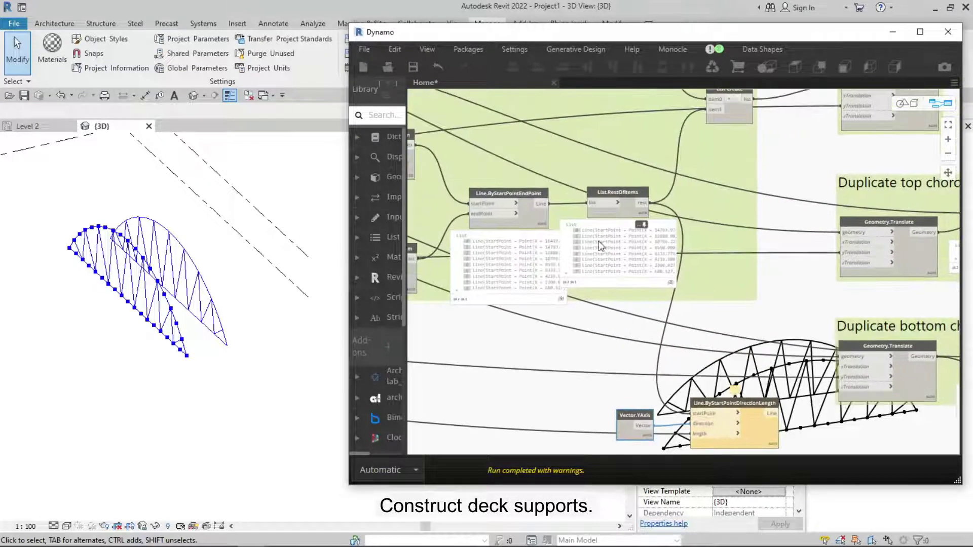
scroll(531, 191, up, 3)
drag(531, 191, 622, 294)
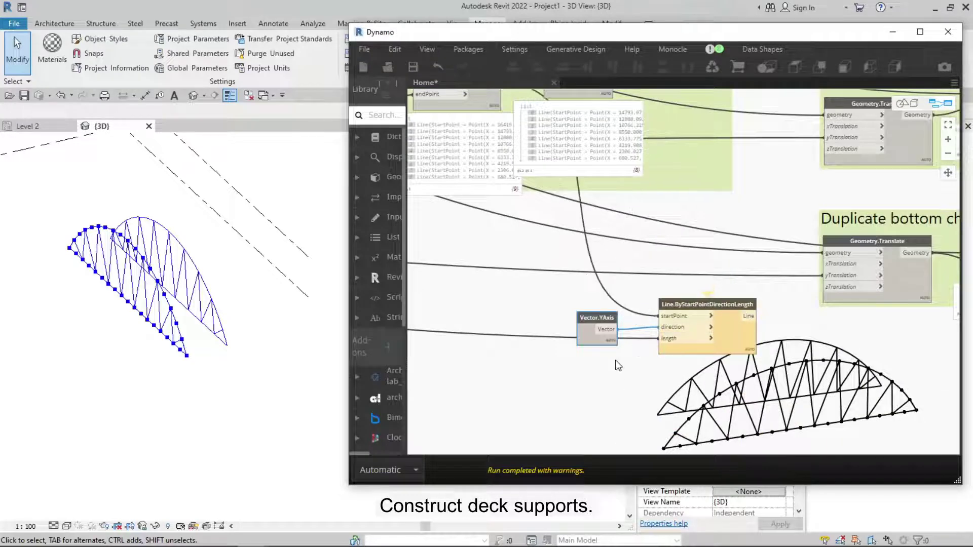
middle_drag(618, 365, 610, 372)
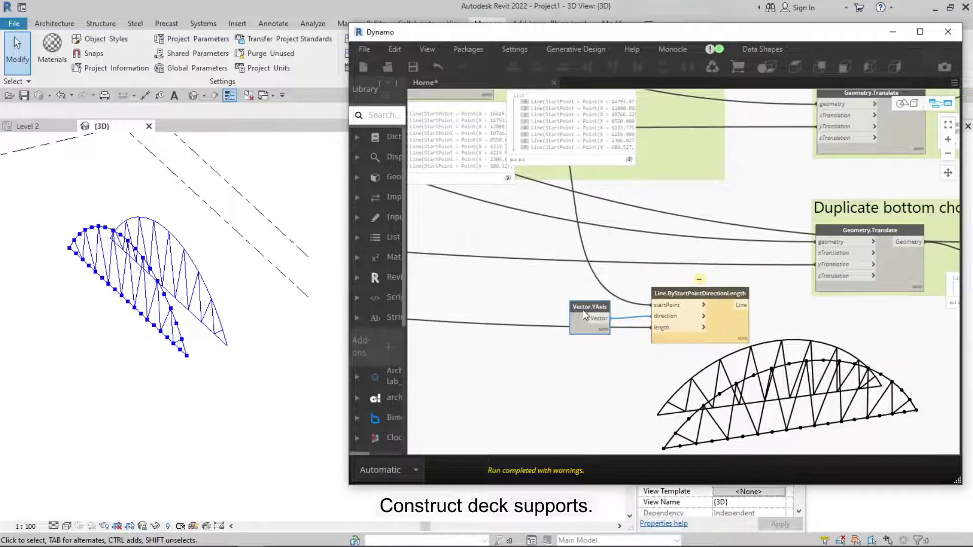
Group the Vector.YAxis and line nodes under the title 'Construct deck supports'
scroll(585, 315, up, 2)
scroll(539, 208, down, 3)
scroll(538, 207, up, 3)
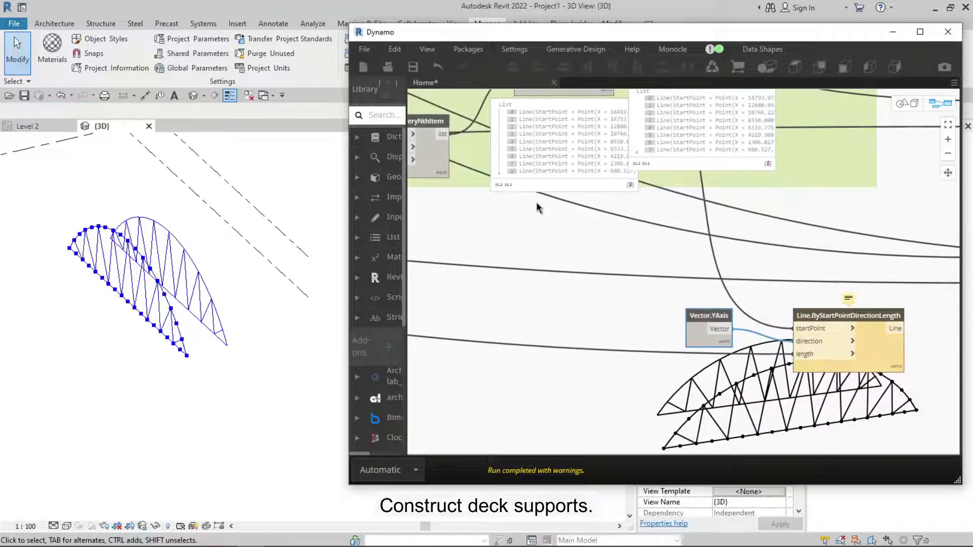
scroll(537, 208, down, 3)
scroll(687, 213, down, 3)
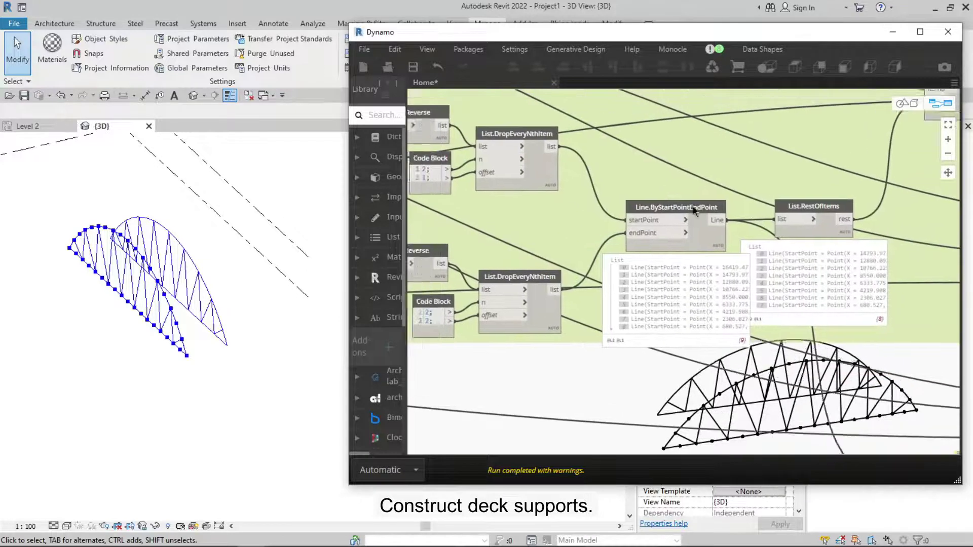
scroll(687, 213, down, 2)
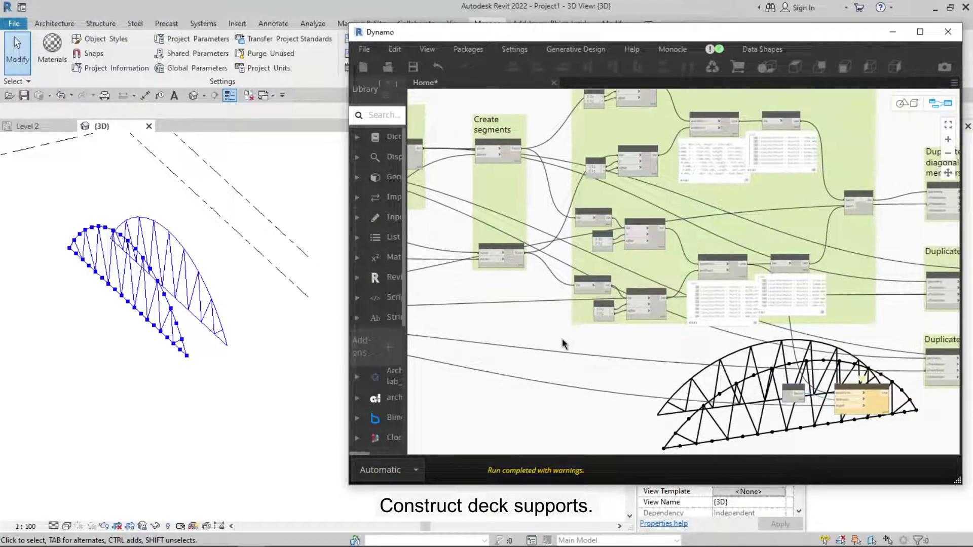
scroll(765, 319, up, 2)
scroll(766, 292, up, 1)
scroll(773, 239, up, 1)
scroll(670, 215, up, 2)
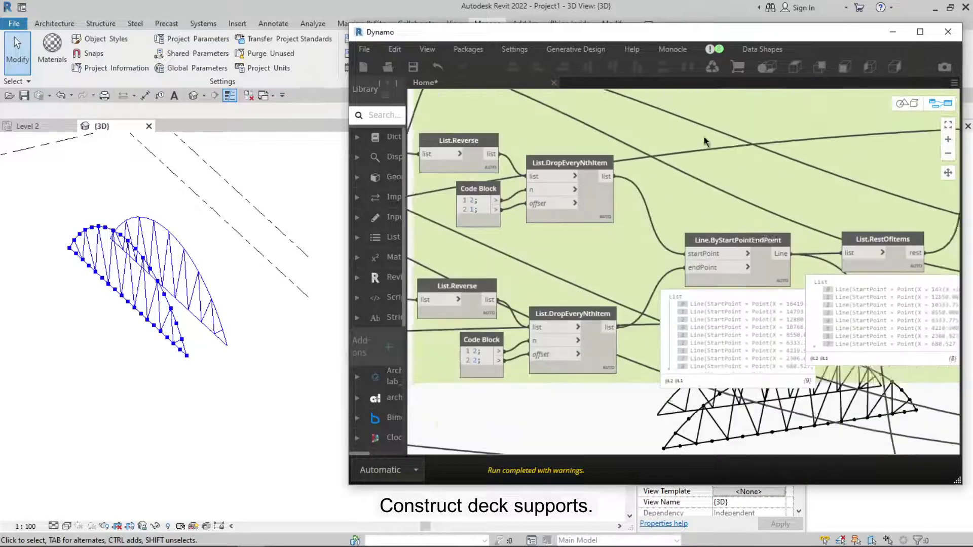
scroll(588, 260, up, 1)
scroll(525, 207, down, 3)
scroll(603, 253, up, 3)
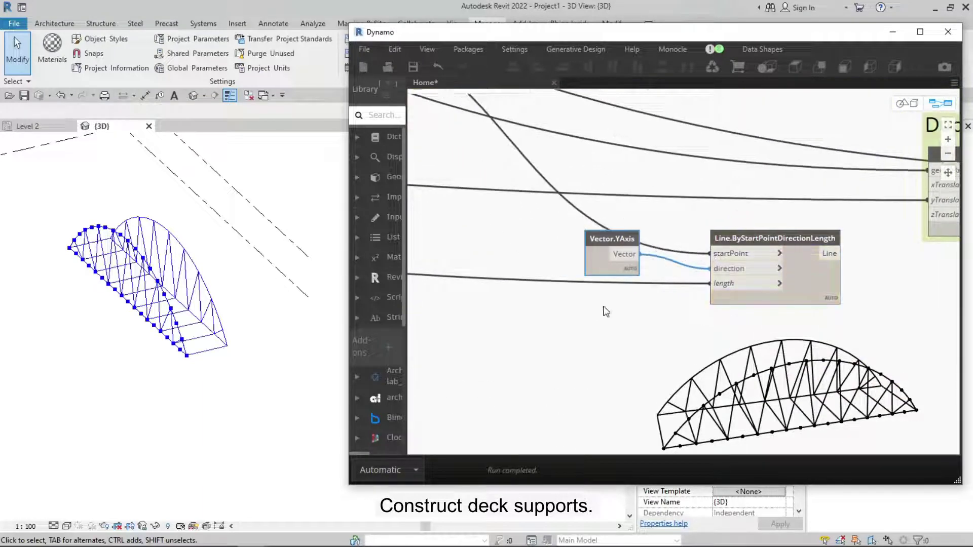
click(566, 200)
scroll(654, 295, down, 1)
drag(695, 336, 532, 162)
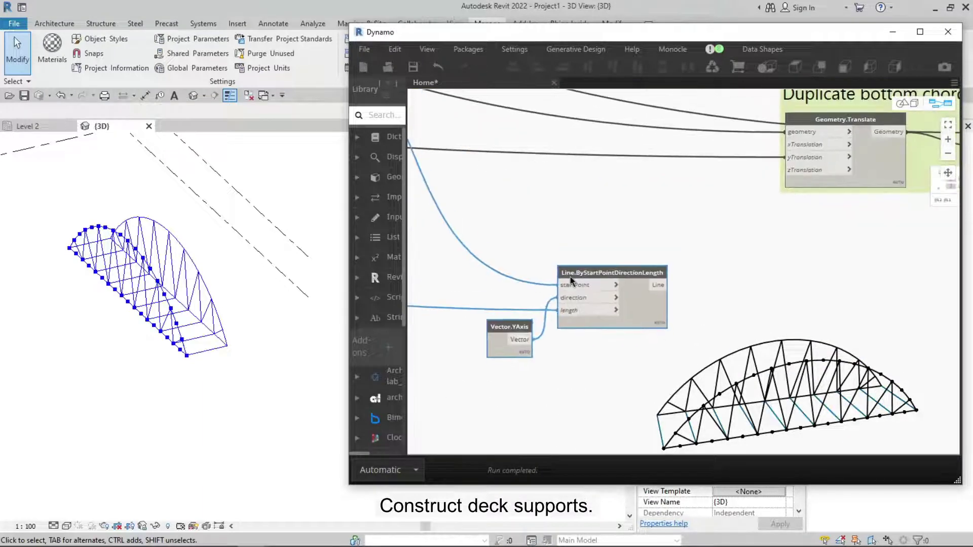
scroll(587, 250, down, 1)
key(ctrl+g)
double_click(548, 182)
text(Construct deck supports)
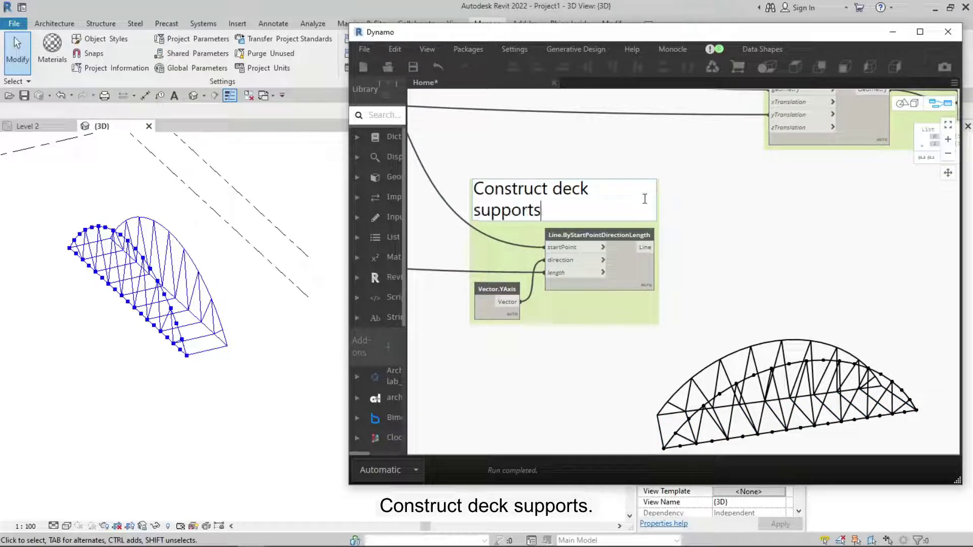
scroll(644, 199, down, 3)
scroll(608, 279, down, 1)
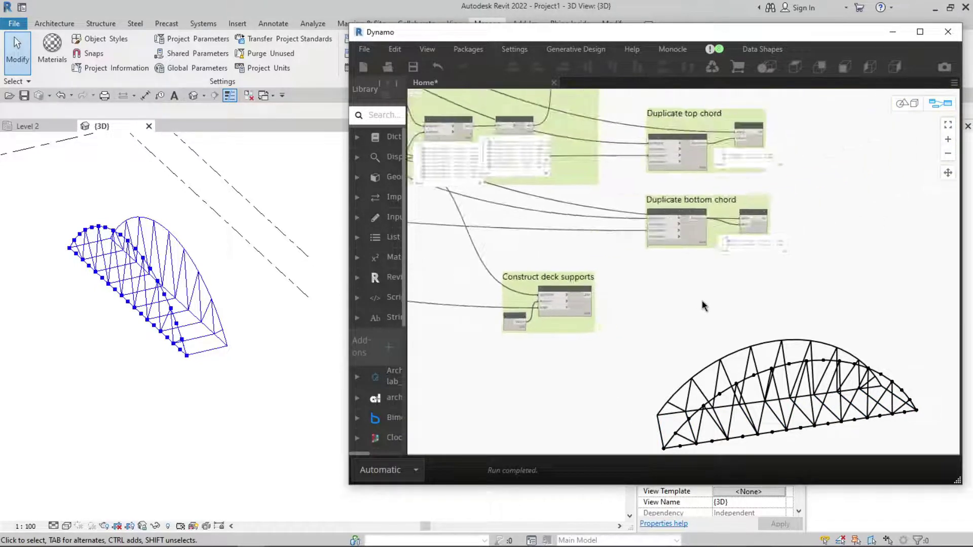
scroll(597, 289, up, 1)
scroll(693, 256, up, 2)
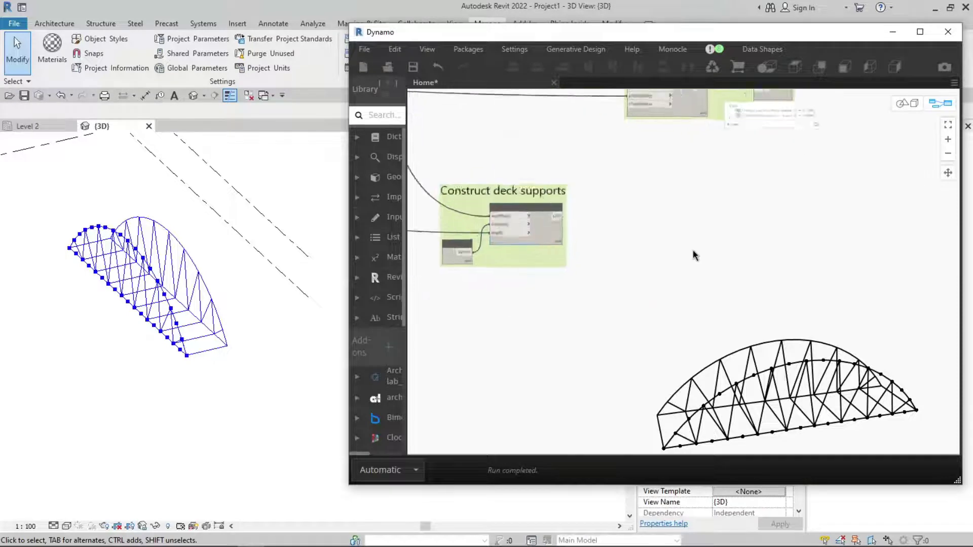
scroll(686, 265, up, 2)
Add Curve.StartPoint and Curve.EndPoint nodes fed by the deck support lines
right_click(666, 253)
text(star)
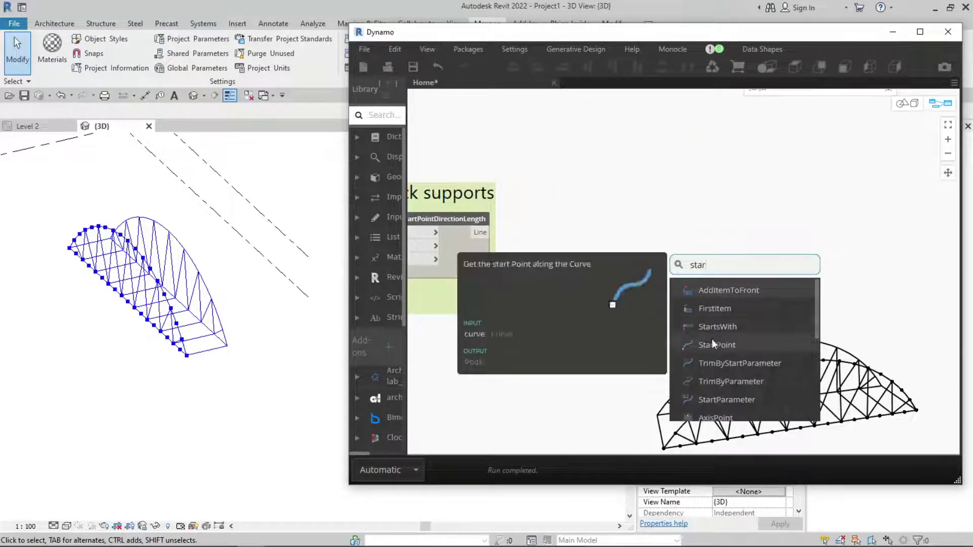
click(716, 343)
scroll(728, 211, up, 2)
right_click(728, 210)
text(end)
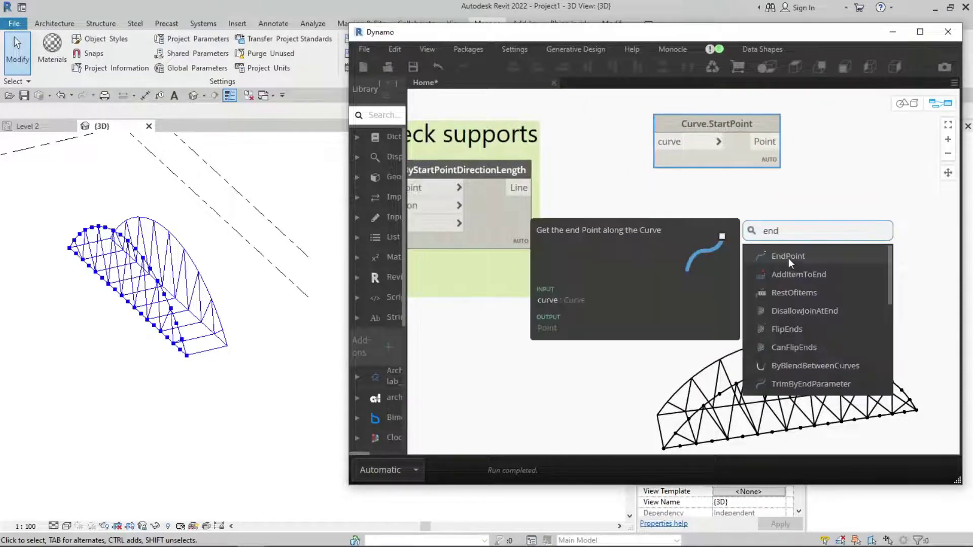
click(814, 256)
mouse_move(527, 191)
mouse_down()
mouse_move(657, 142)
mouse_move(654, 222)
mouse_up()
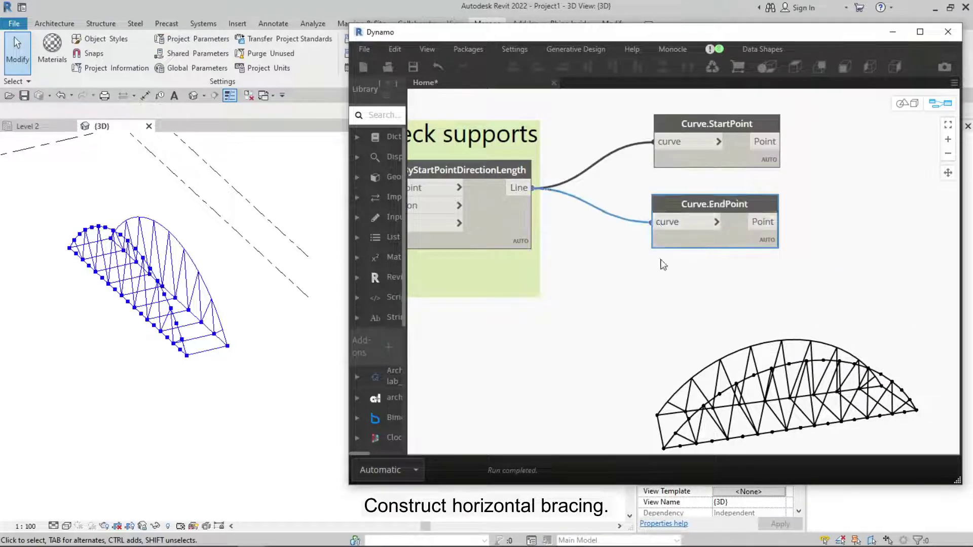
middle_drag(872, 304, 712, 289)
Add a Line.ByStartPointEndPoint node and a List.ShiftIndices node taking the end points
middle_drag(714, 139, 716, 212)
right_click(716, 212)
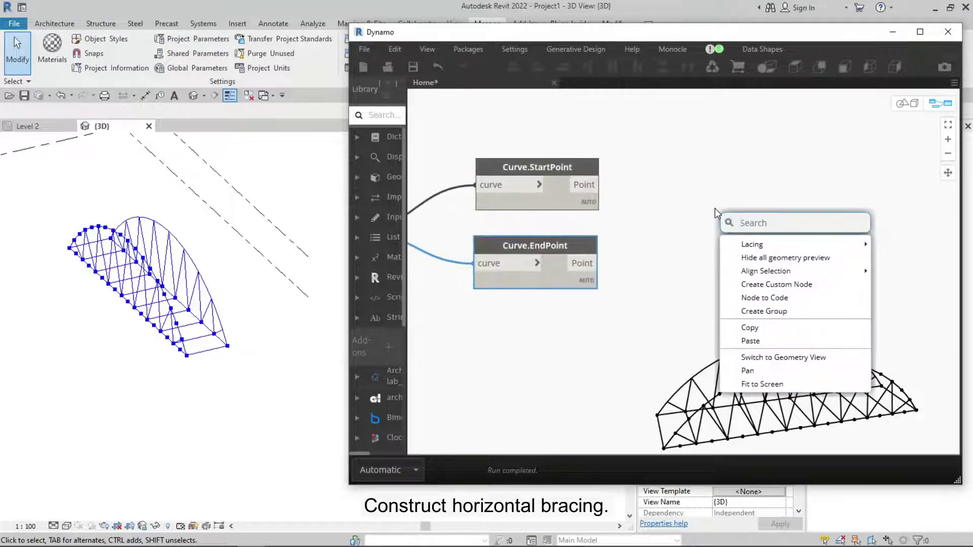
text(line)
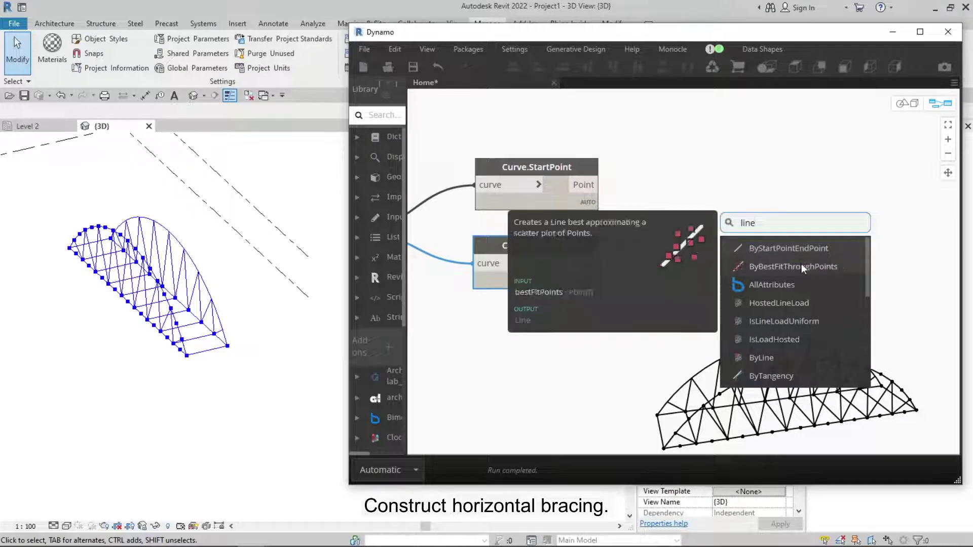
click(780, 248)
middle_drag(719, 330, 682, 307)
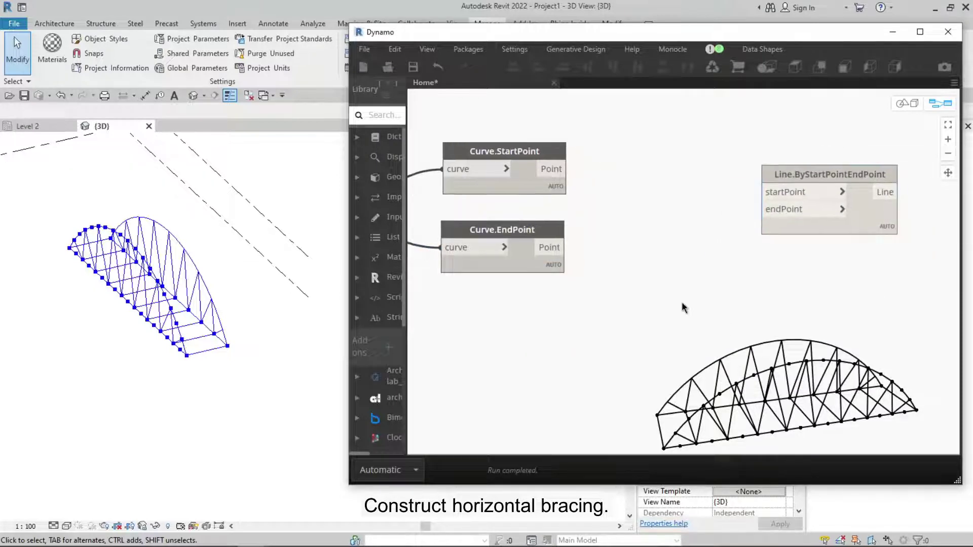
right_click(653, 281)
text(shift)
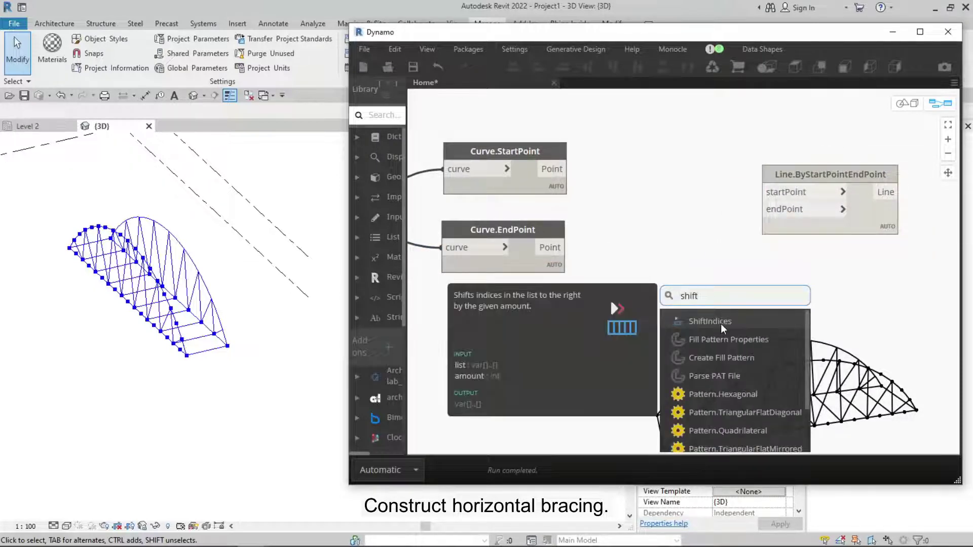
click(667, 325)
click(567, 247)
click(749, 356)
drag(749, 356, 644, 260)
Shift the end points by a '1;' code block and wire start and shifted end points into the line
double_click(577, 309)
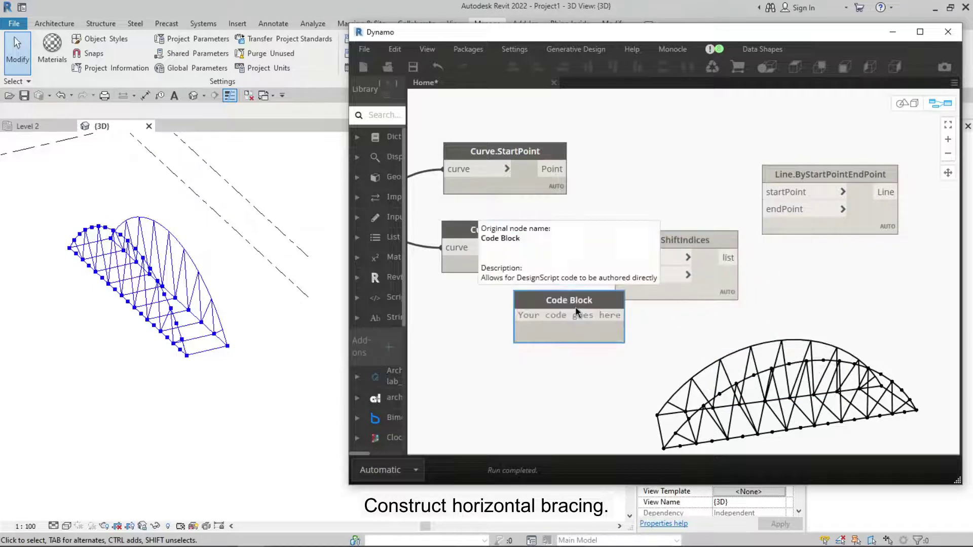
text(1;)
click(619, 275)
drag(567, 301, 591, 302)
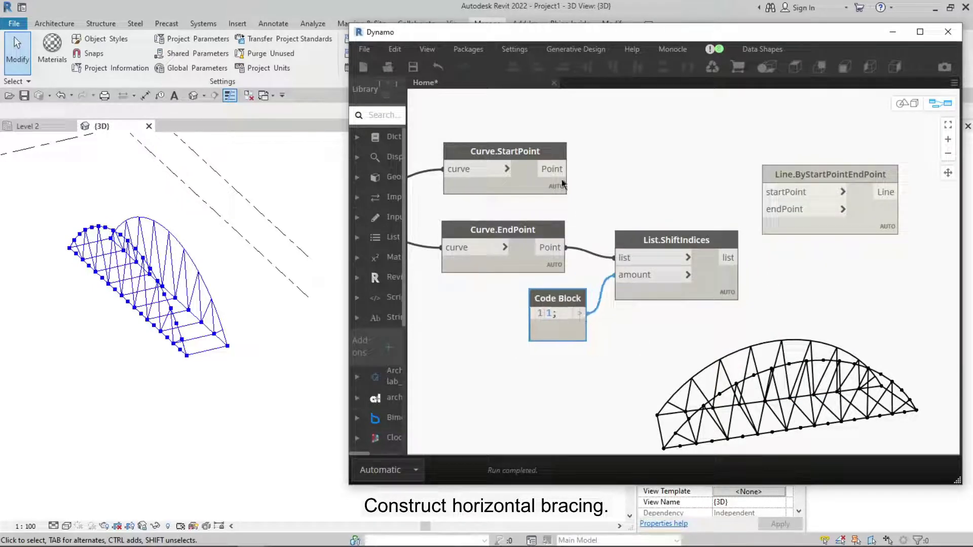
click(739, 258)
click(763, 209)
drag(776, 185, 783, 185)
Orbit the Revit view to an oblique angle and pin the shifted list preview
mouse_move(237, 362)
shift+middle_down()
mouse_move(243, 393)
mouse_move(163, 416)
mouse_move(264, 385)
shift+middle_up()
mouse_move(894, 248)
middle_down()
mouse_move(796, 220)
mouse_move(722, 153)
middle_up()
click(797, 220)
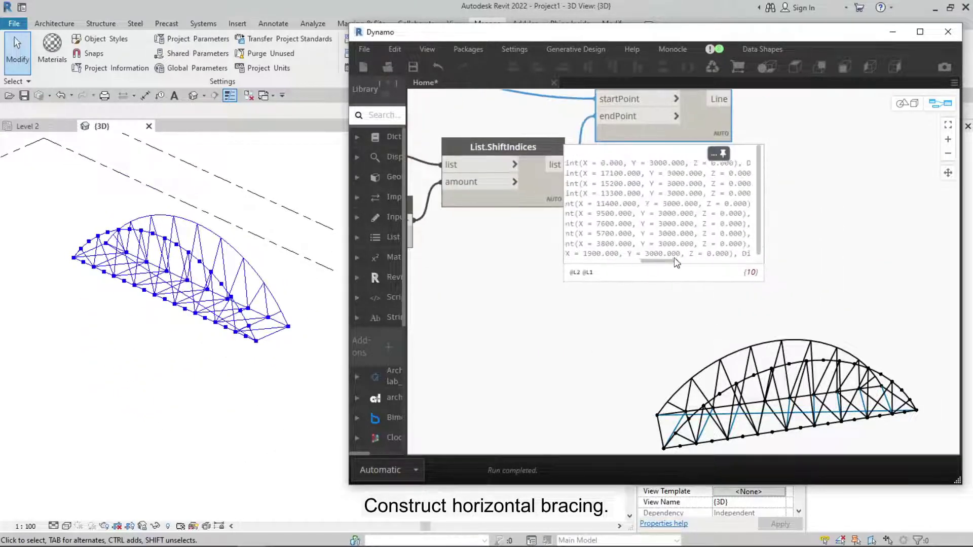
mouse_move(653, 261)
mouse_down()
mouse_move(755, 261)
mouse_move(724, 263)
mouse_up()
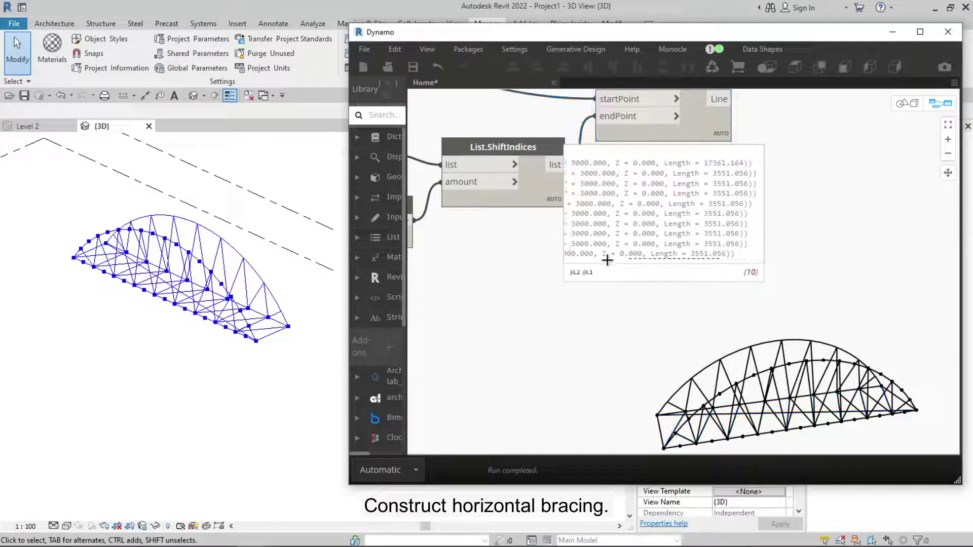
scroll(607, 260, down, 3)
Pass the bracing lines through List.RestOfItems, hide the line node preview and re-run the graph
double_click(732, 233)
text(re)
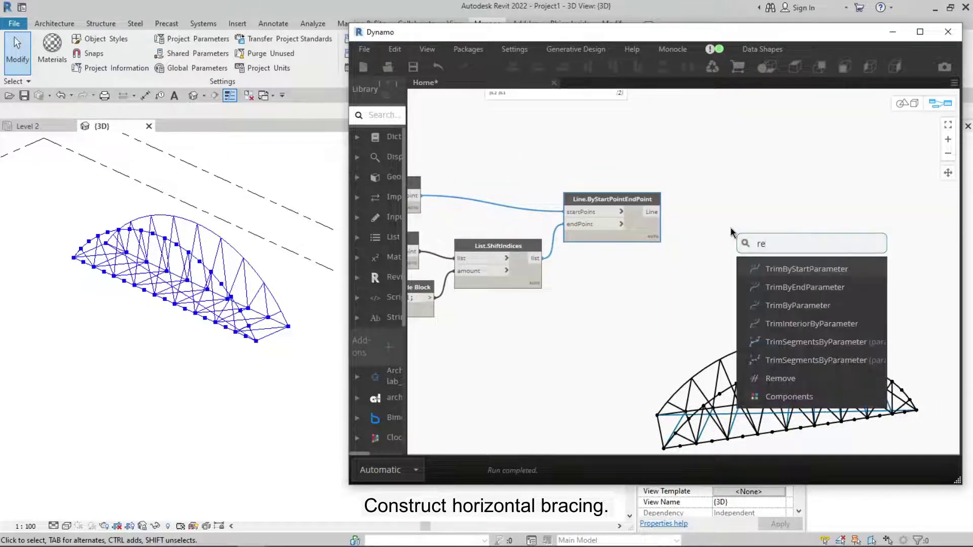
text(st)
click(760, 284)
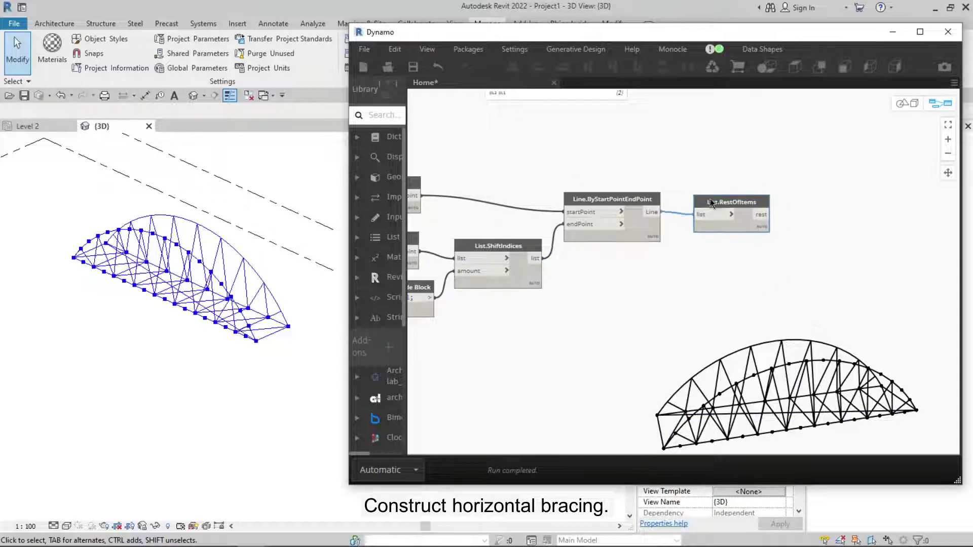
scroll(651, 212, up, 2)
right_click(623, 180)
click(659, 295)
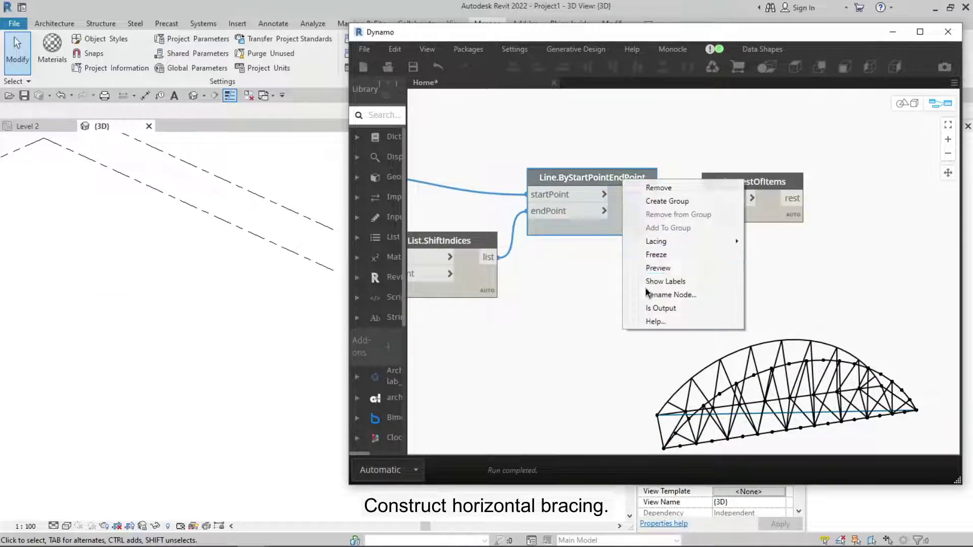
click(406, 410)
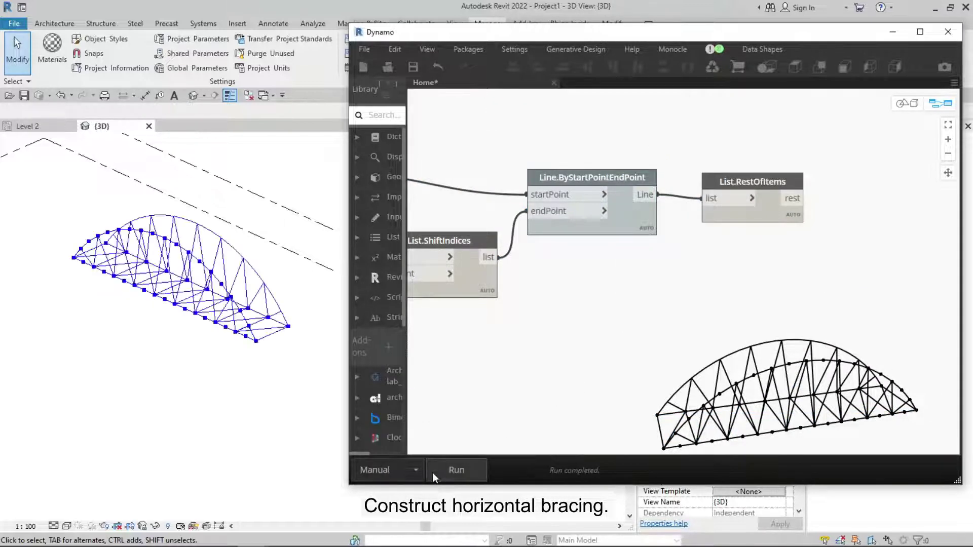
click(411, 434)
Select all the horizontal bracing nodes and wrap them in a new group
mouse_move(238, 369)
shift+middle_down()
mouse_move(152, 449)
mouse_move(282, 398)
shift+middle_up()
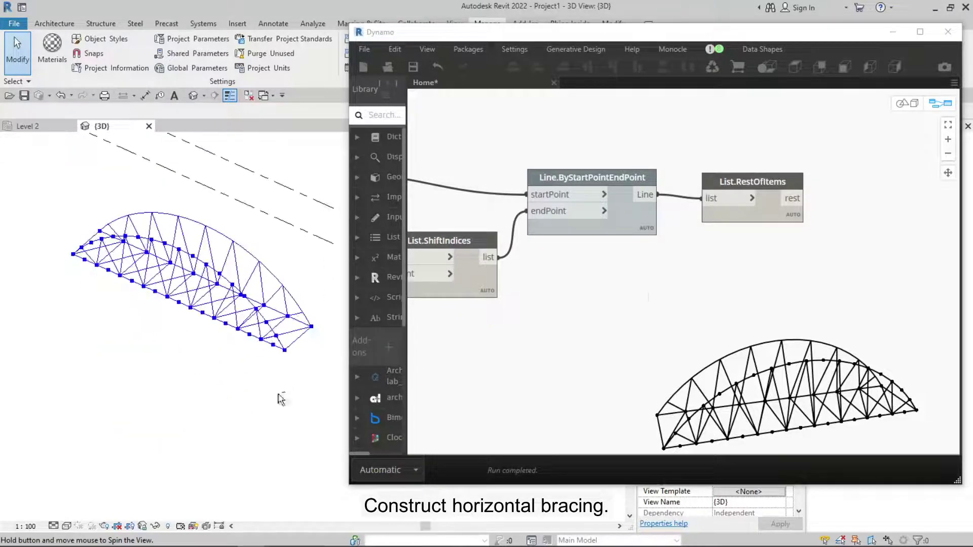
scroll(684, 300, down, 2)
scroll(684, 300, down, 3)
middle_drag(684, 300, 807, 211)
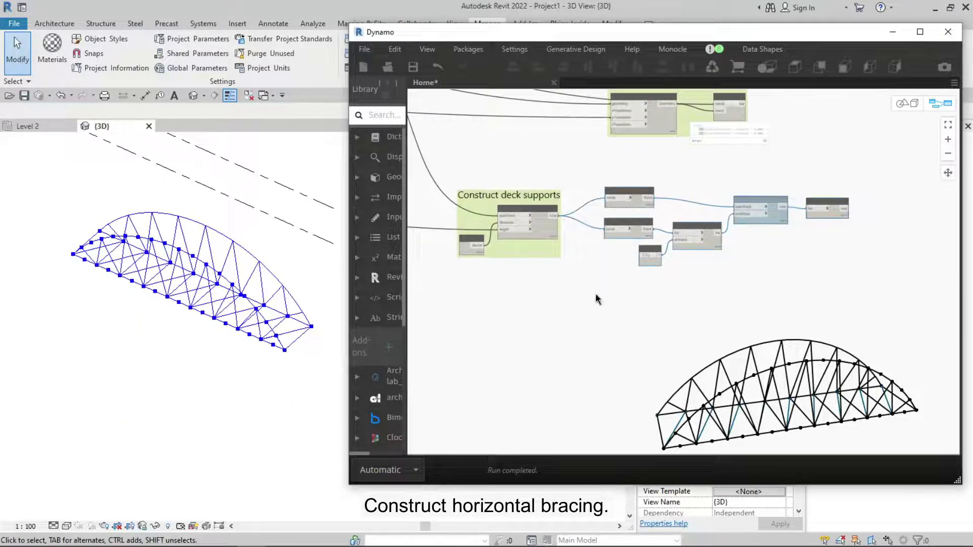
drag(596, 299, 856, 183)
key(ctrl+g)
scroll(666, 175, up, 2)
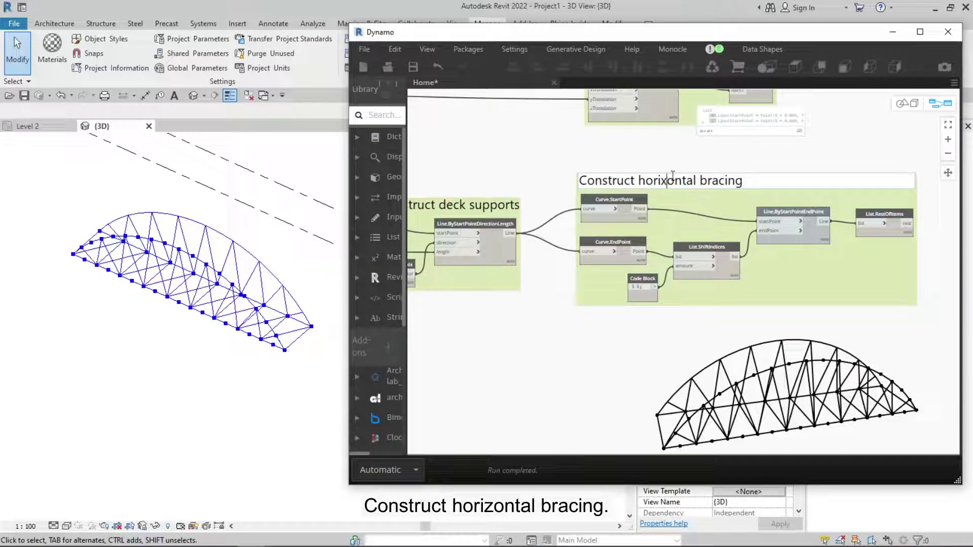
Commit the 'Construct horizontal bracing' group title and zoom around the bracing preview
click(629, 372)
scroll(616, 329, down, 2)
scroll(623, 279, up, 3)
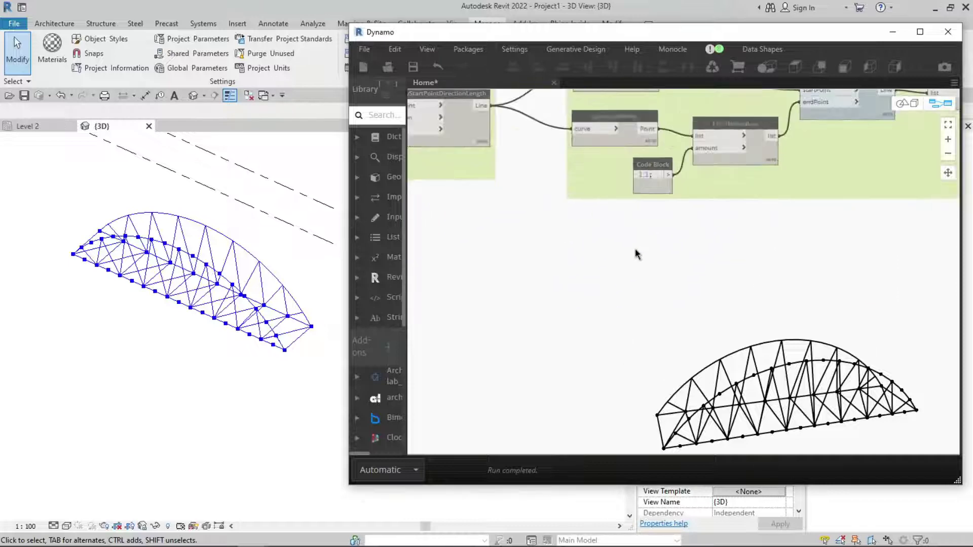
scroll(653, 264, up, 2)
Add a Surface.BySweep node found by searching 'surface'
right_click(665, 273)
middle_drag(594, 283, 610, 330)
right_click(622, 305)
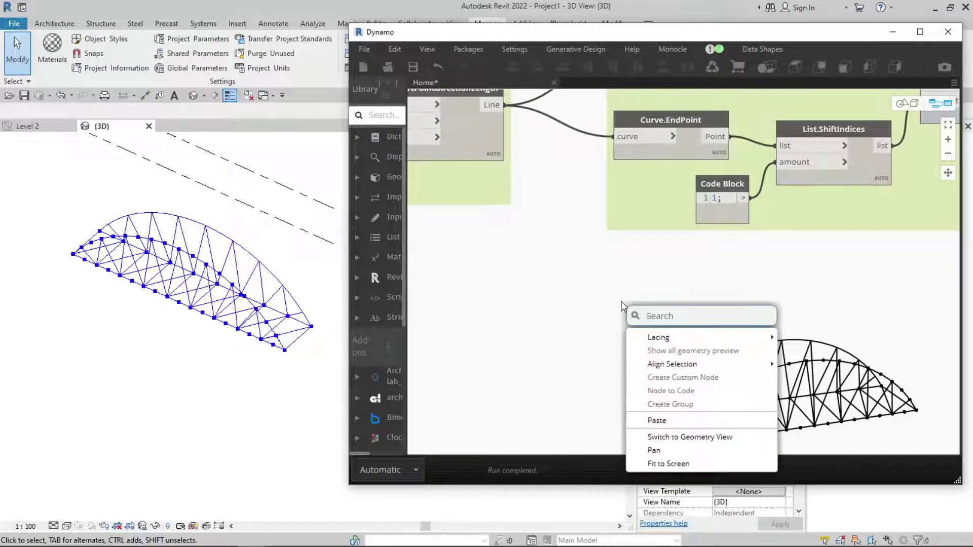
text(surface)
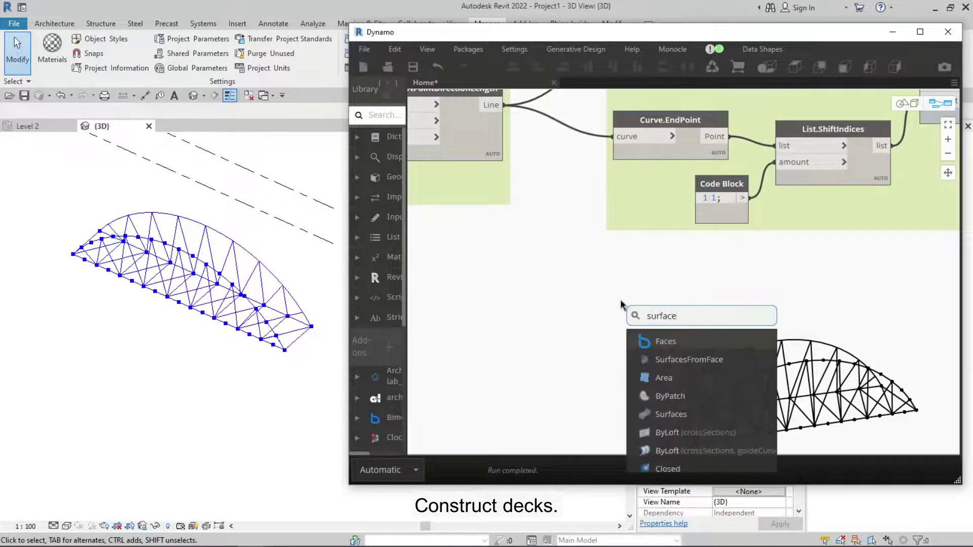
scroll(703, 394, down, 1)
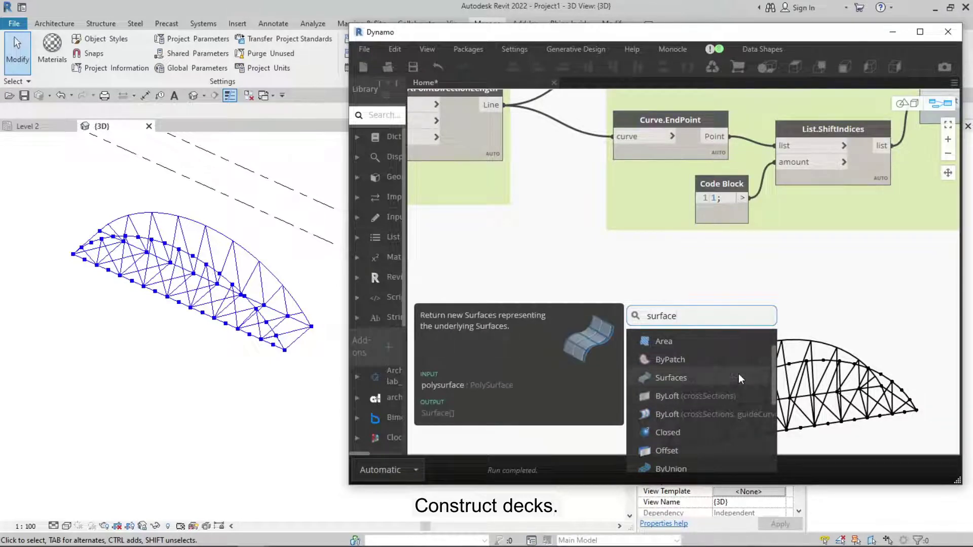
scroll(732, 355, down, 2)
scroll(733, 358, down, 1)
click(688, 449)
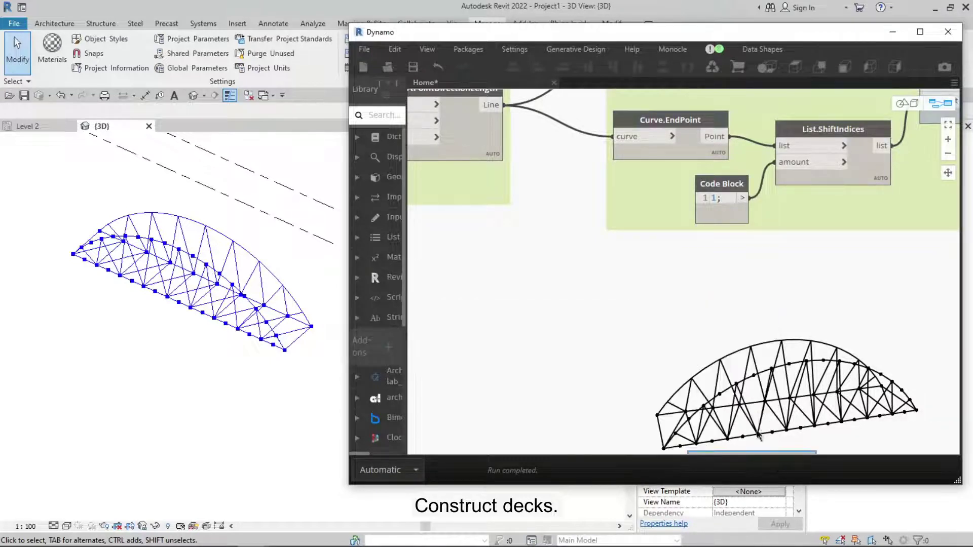
Wire the deck support lines into the Surface.BySweep profile and reposition the node
scroll(679, 288, down, 2)
scroll(643, 278, left, 3)
scroll(633, 202, up, 1)
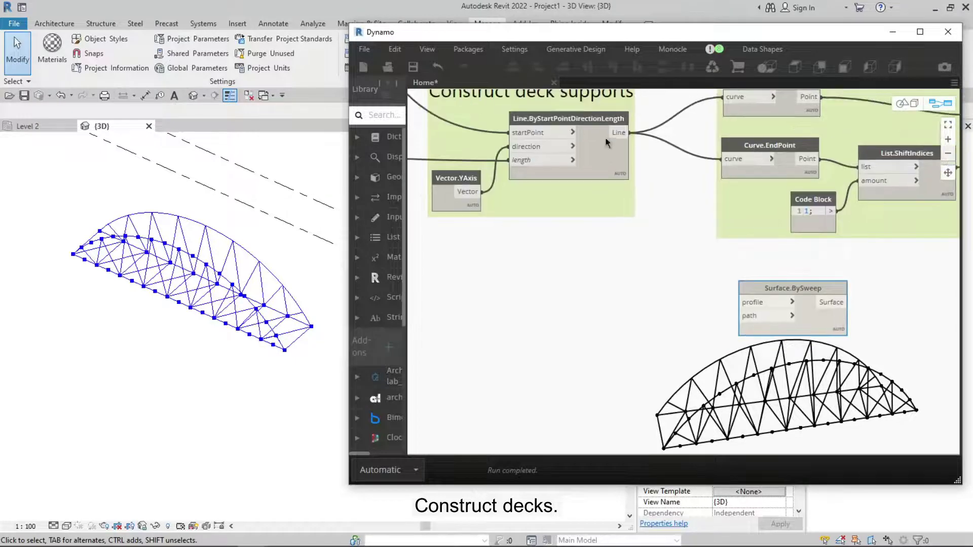
scroll(597, 129, right, 2)
scroll(602, 136, down, 1)
click(709, 292)
drag(728, 312, 752, 312)
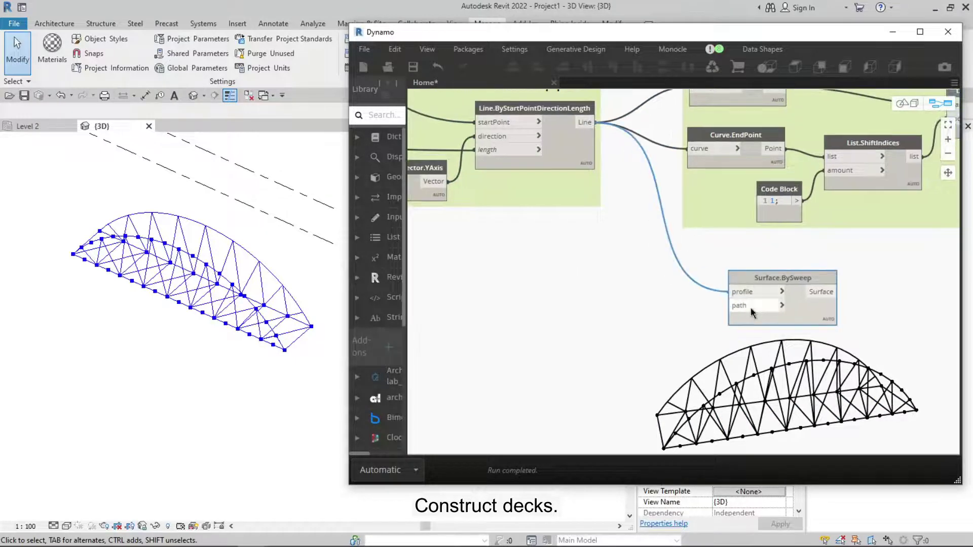
scroll(638, 320, down, 2)
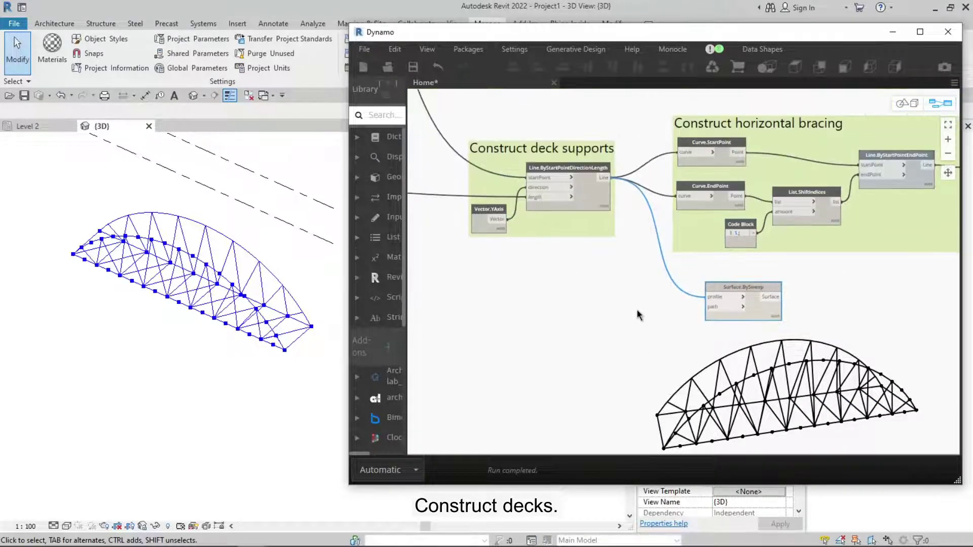
scroll(638, 314, up, 2)
scroll(676, 292, down, 2)
scroll(676, 293, right, 3)
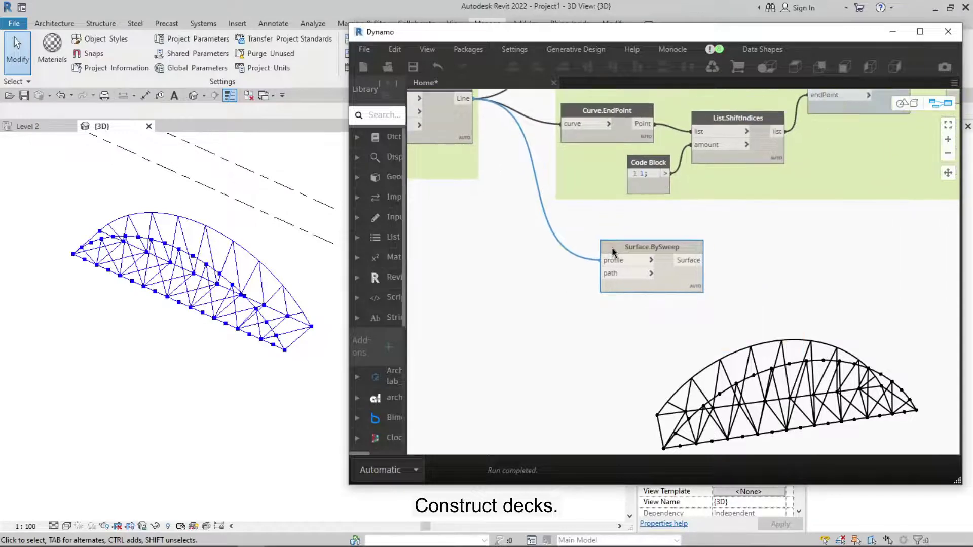
drag(653, 249, 733, 266)
right_click(612, 285)
text(flatt)
click(656, 322)
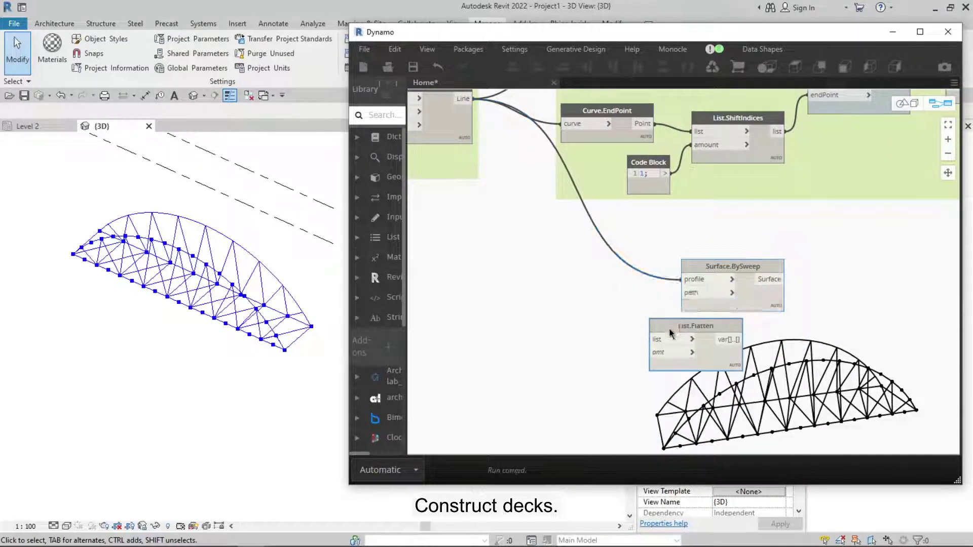
drag(673, 321, 565, 222)
click(548, 241)
scroll(610, 279, up, 3)
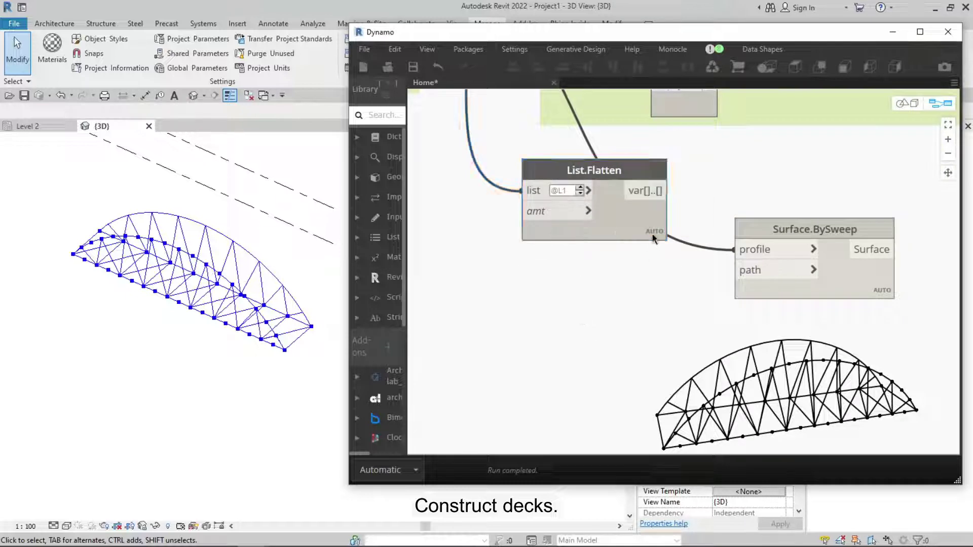
click(646, 223)
middle_drag(641, 202, 616, 181)
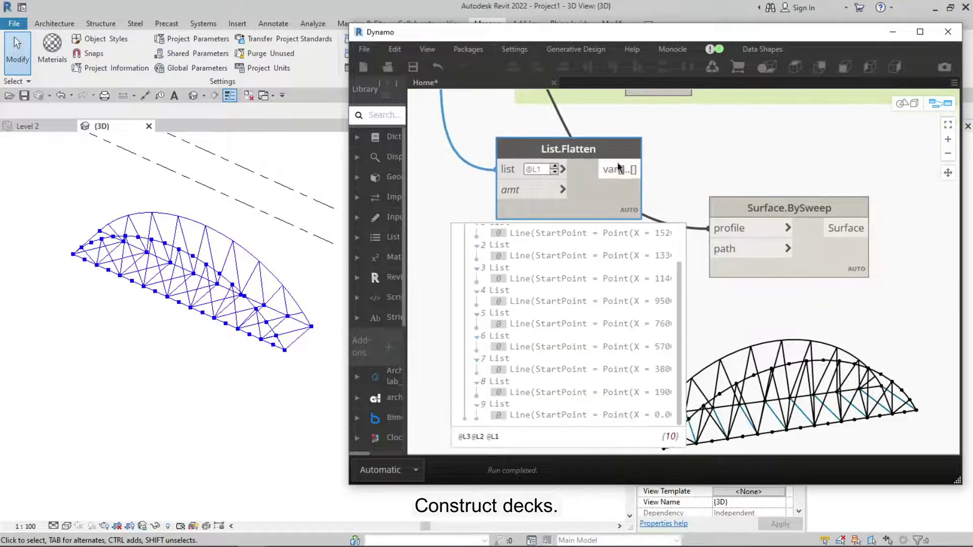
scroll(689, 345, down, 5)
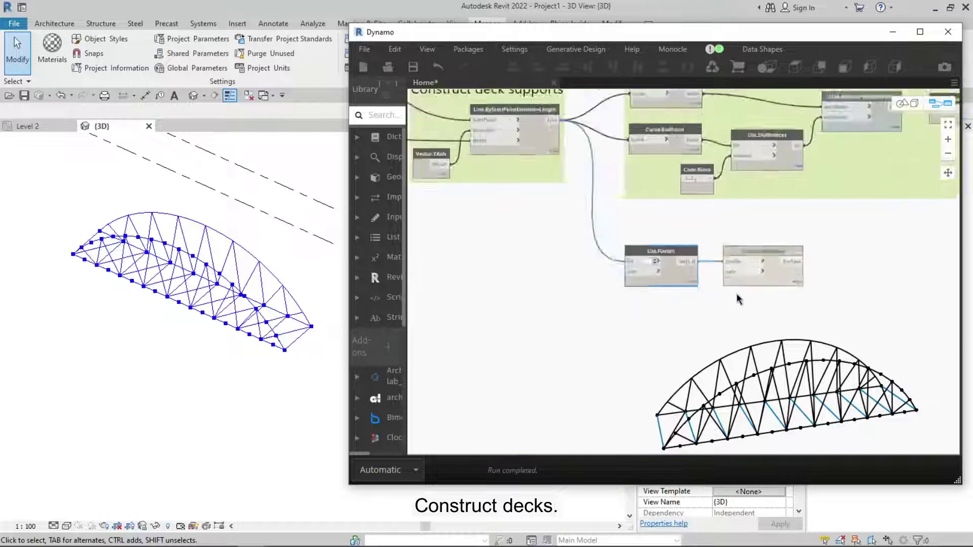
scroll(583, 185, up, 2)
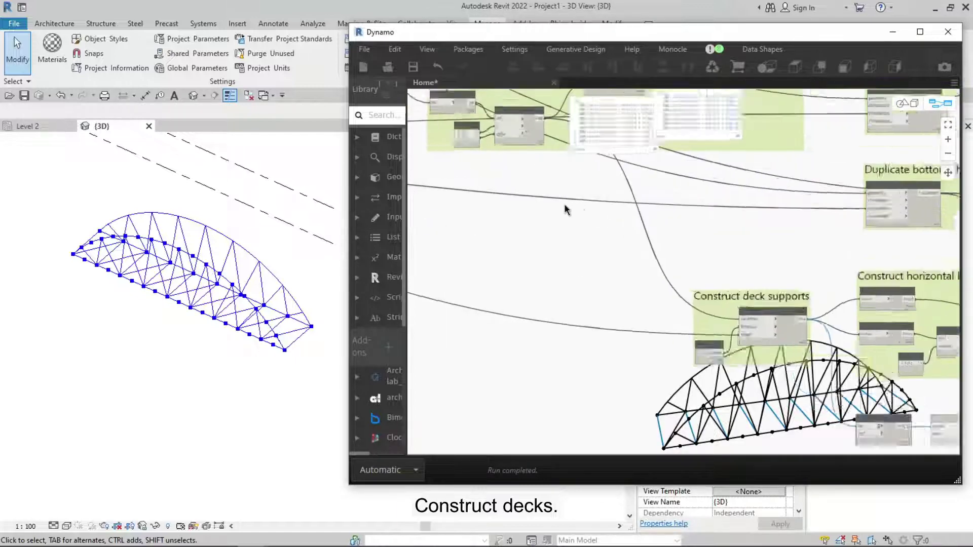
Add a PolyCurve.ByPoints node fed by the DropEveryNthItem truss points
scroll(603, 334, up, 3)
right_click(602, 336)
text(polycur)
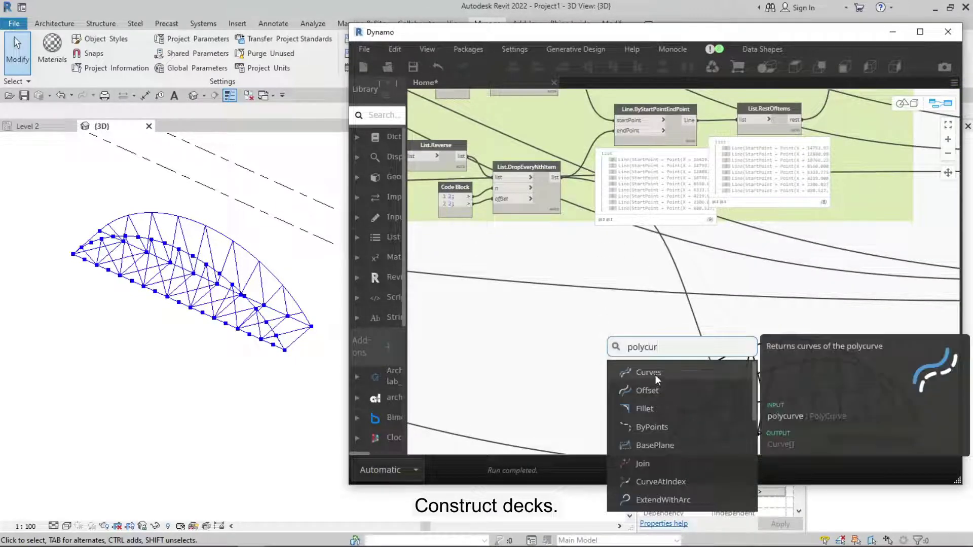
click(651, 426)
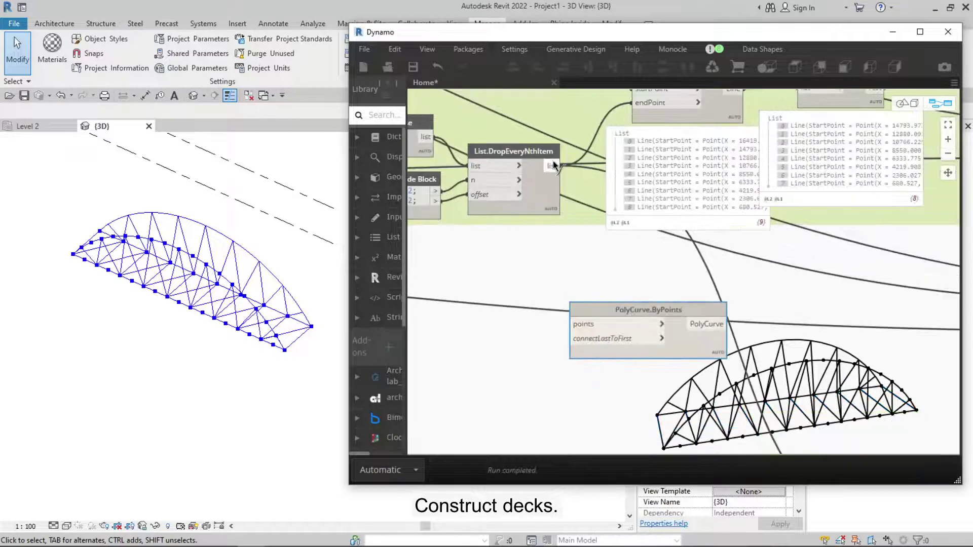
drag(556, 177, 573, 297)
scroll(613, 253, up, 2)
scroll(510, 174, down, 5)
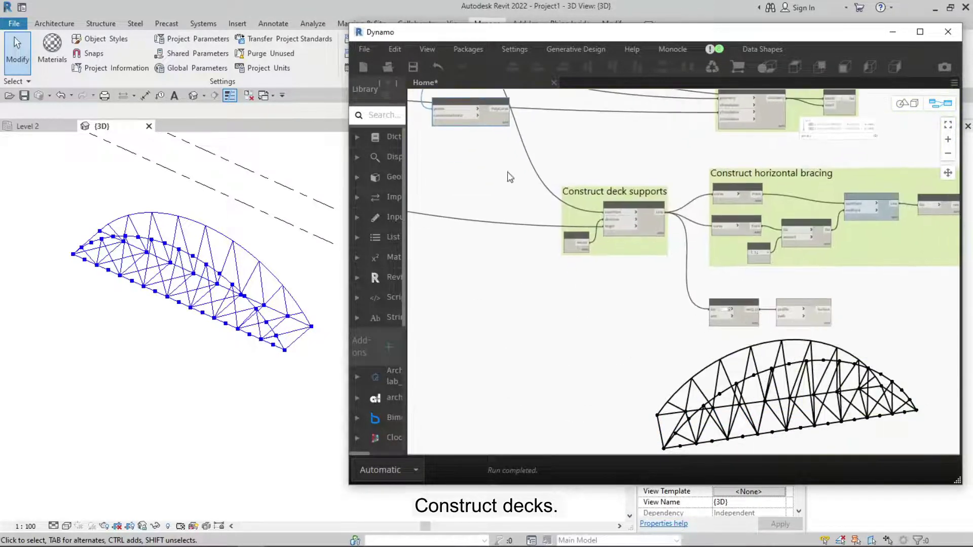
scroll(591, 243, up, 5)
scroll(570, 218, down, 1)
scroll(570, 218, up, 2)
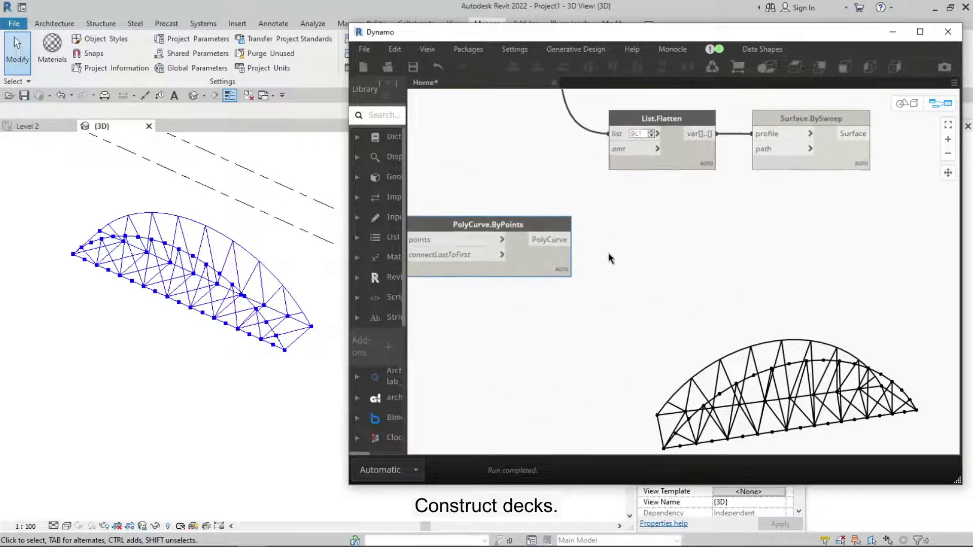
Add PolyCurve.Curves and use its segments as the Surface.BySweep path
double_click(642, 242)
text(polycurve)
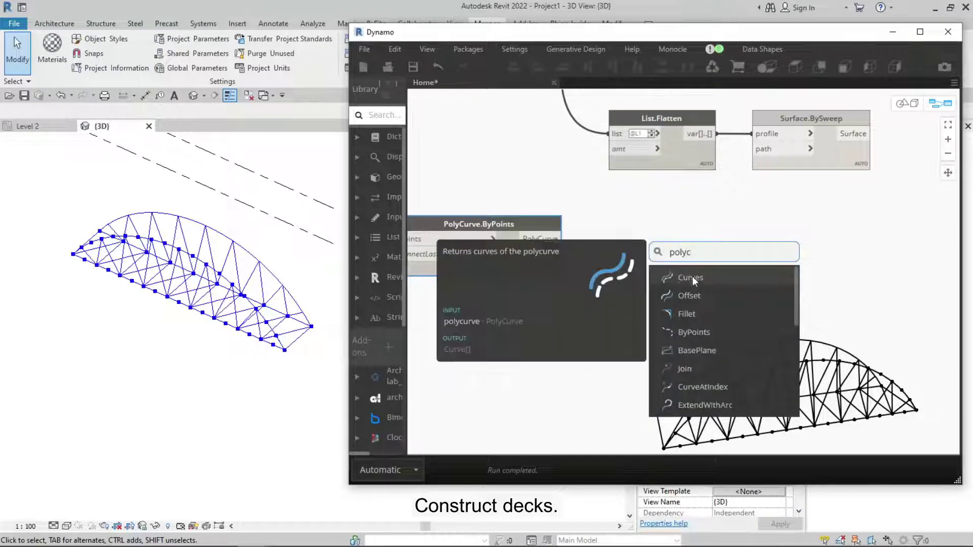
key(Return)
mouse_move(806, 308)
mouse_down()
mouse_move(706, 247)
mouse_move(755, 148)
mouse_up()
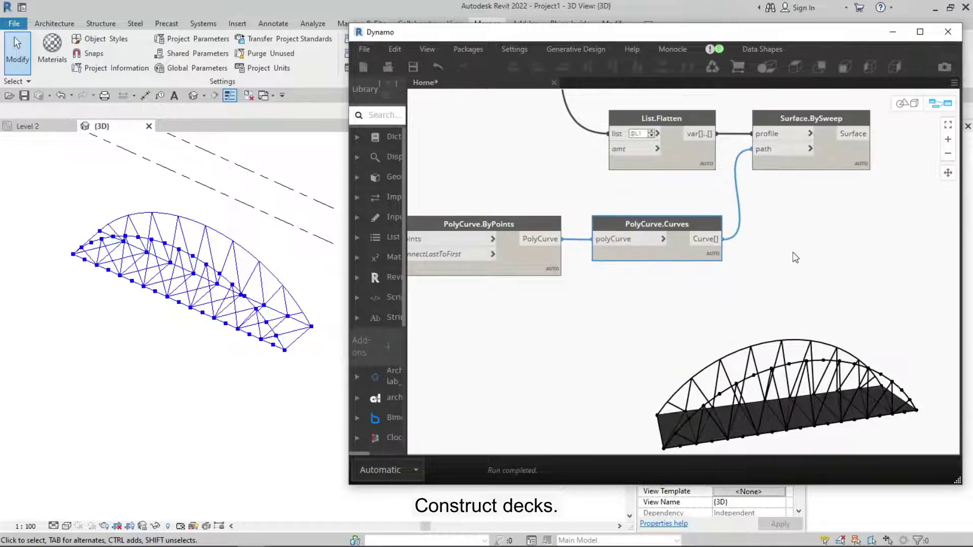
middle_drag(871, 182, 725, 173)
Inspect the nine swept deck surfaces, highlighting the first, last and whole deck
click(716, 172)
click(654, 188)
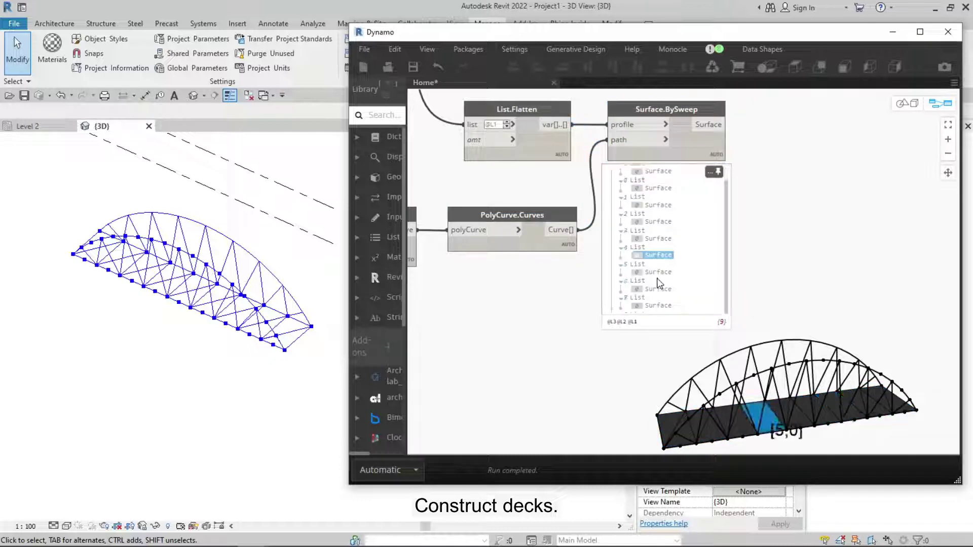
click(680, 305)
click(715, 176)
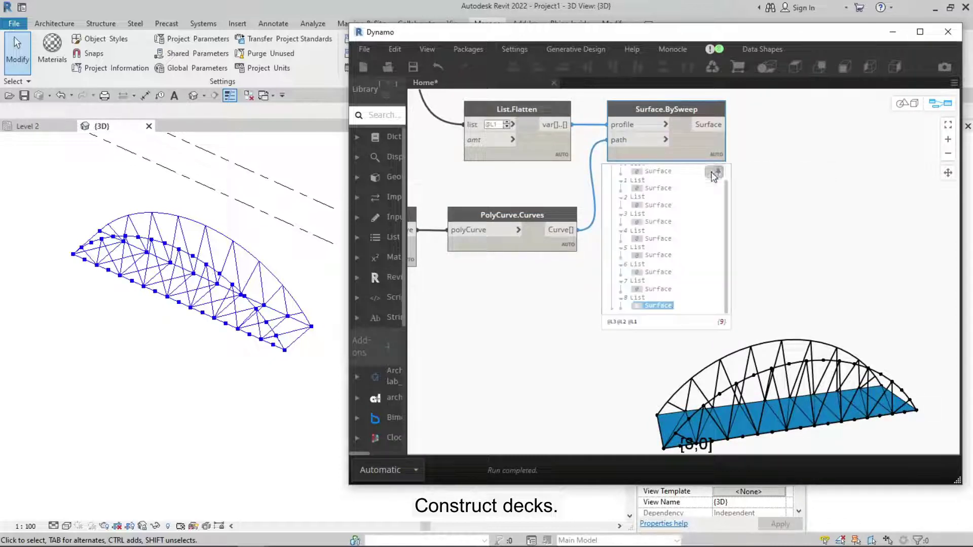
scroll(691, 298, down, 3)
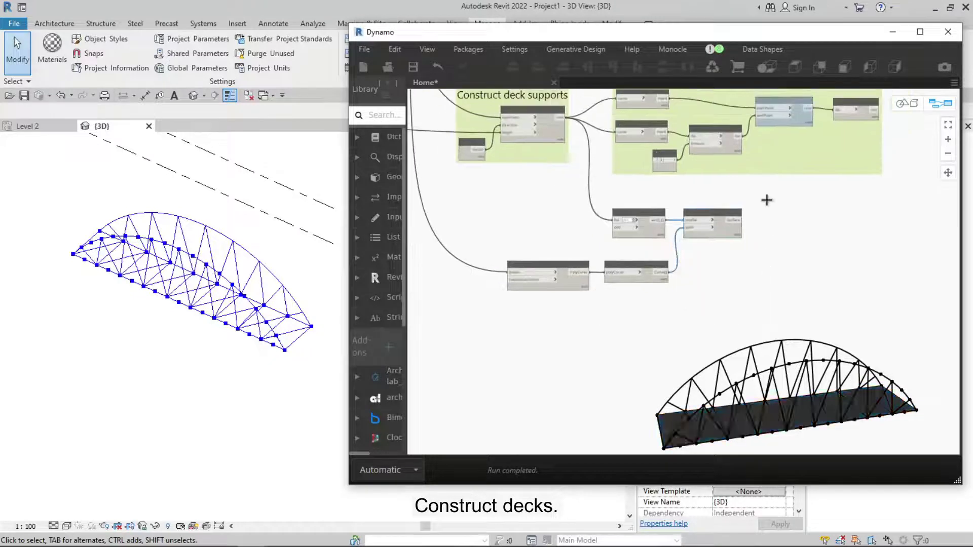
Group the deck nodes with Ctrl+G and title the group 'Construct decks'
key(ctrl+g)
scroll(639, 222, up, 2)
click(523, 187)
text(Construct decks)
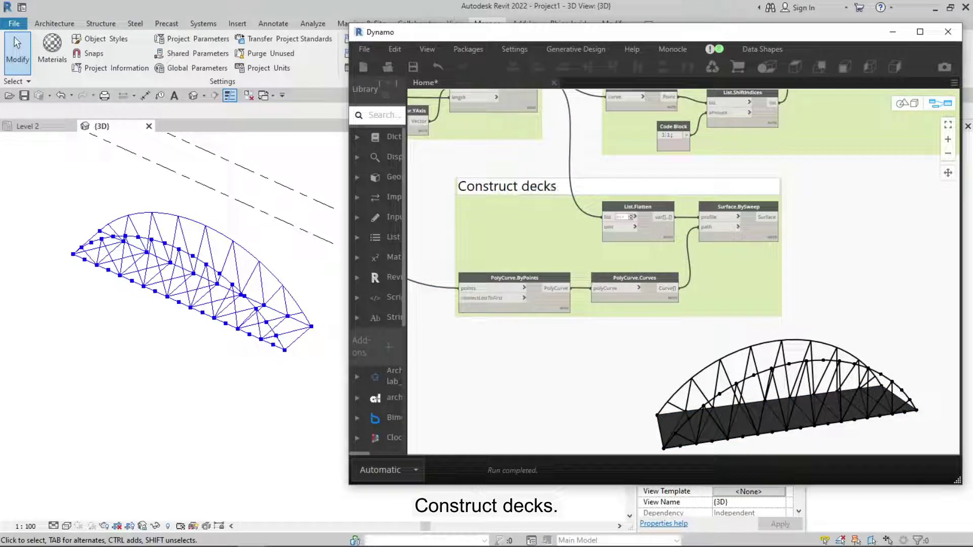
scroll(630, 314, down, 3)
scroll(634, 320, down, 2)
scroll(673, 234, up, 3)
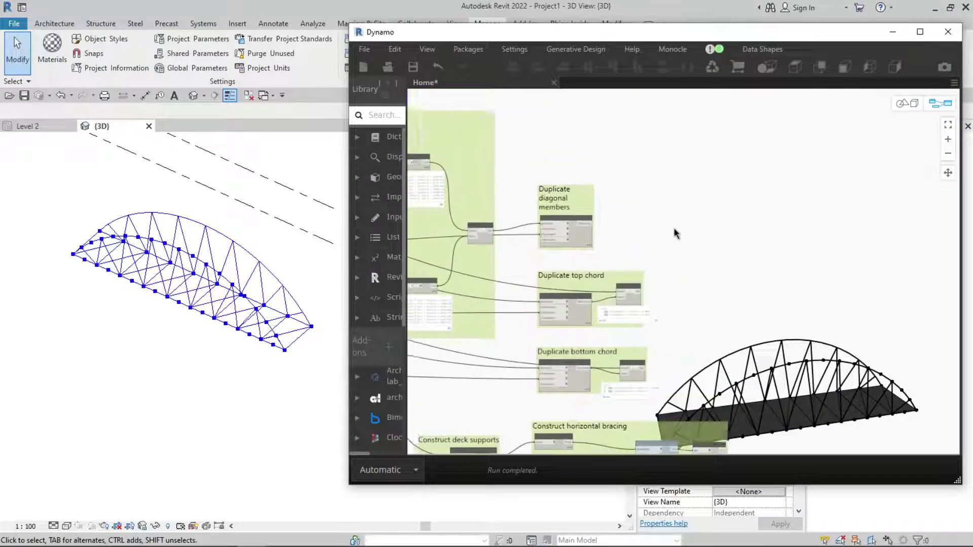
scroll(704, 250, up, 2)
Add an Object.Identity node and wire the duplicated diagonal members into it
right_click(704, 250)
text(object)
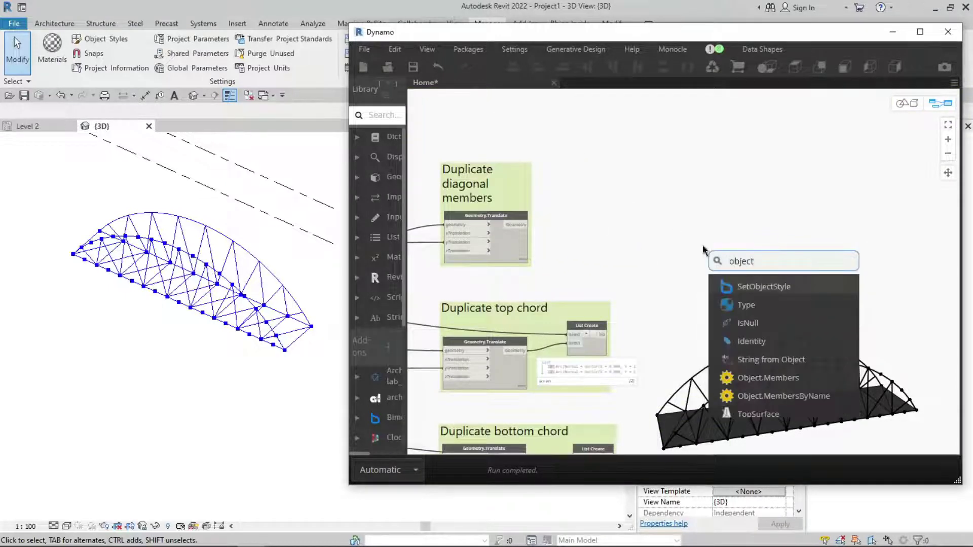
click(765, 344)
scroll(608, 233, up, 2)
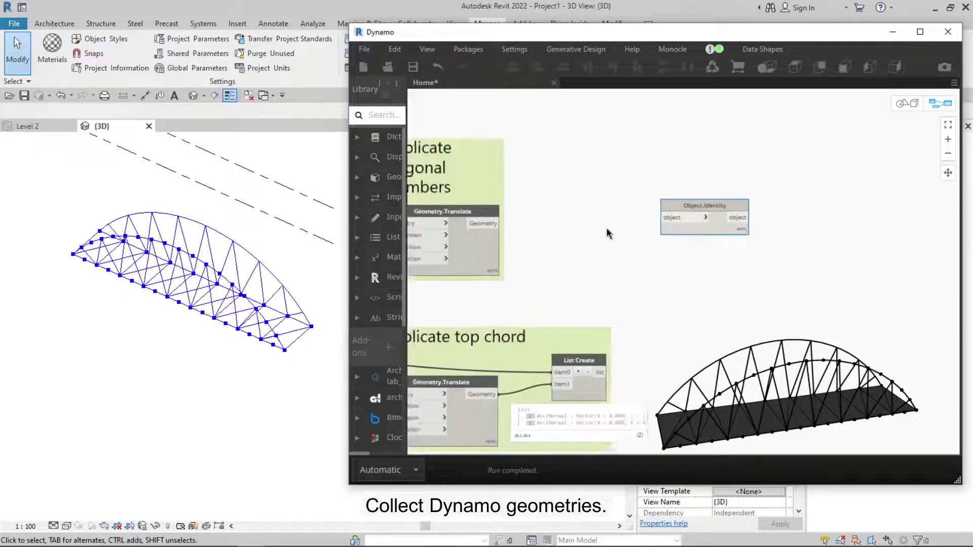
scroll(709, 223, up, 1)
drag(785, 193, 894, 195)
drag(543, 208, 861, 205)
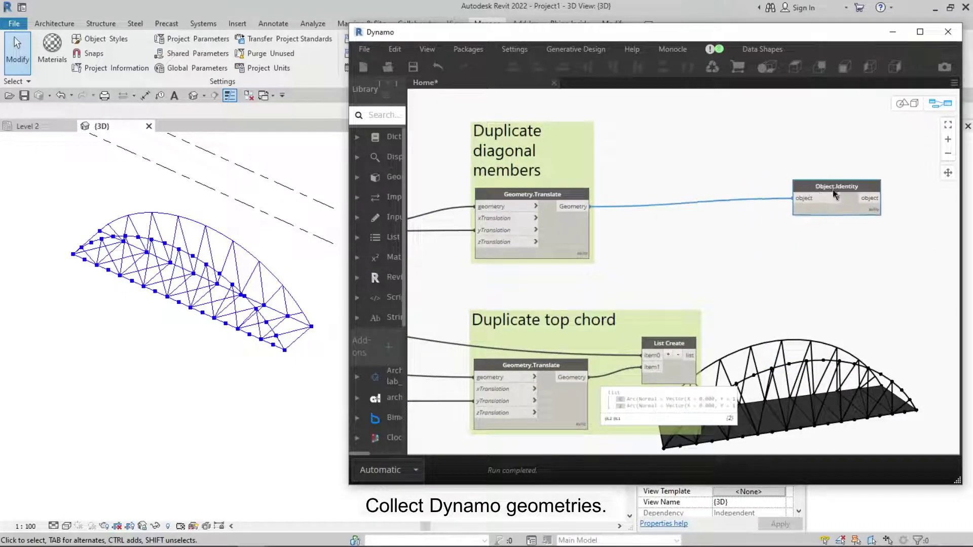
middle_drag(834, 265, 788, 266)
Group the identity node, title it 'Diagonal members' and colour the group mint
middle_drag(813, 160, 795, 192)
key(ctrl+g)
right_click(788, 206)
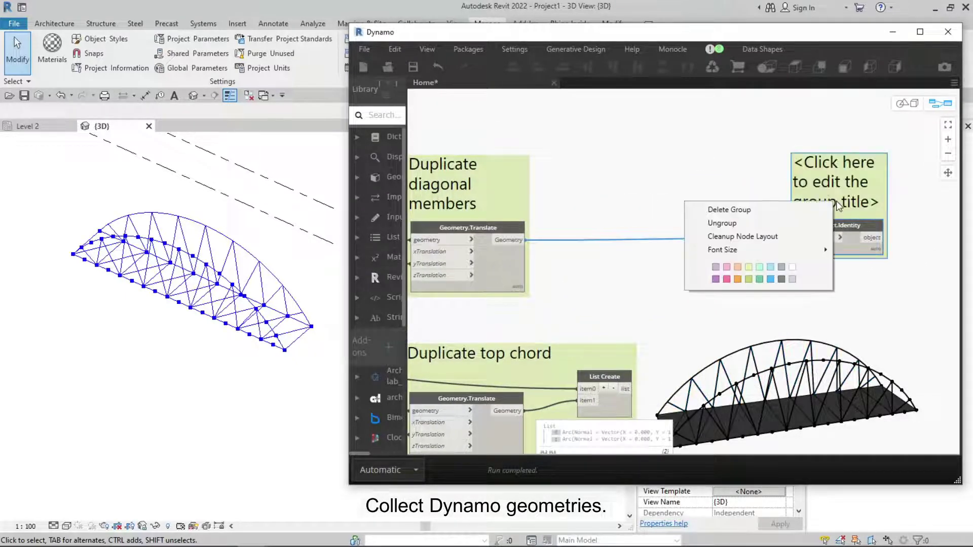
key(Escape)
double_click(826, 190)
text(Diagonal members)
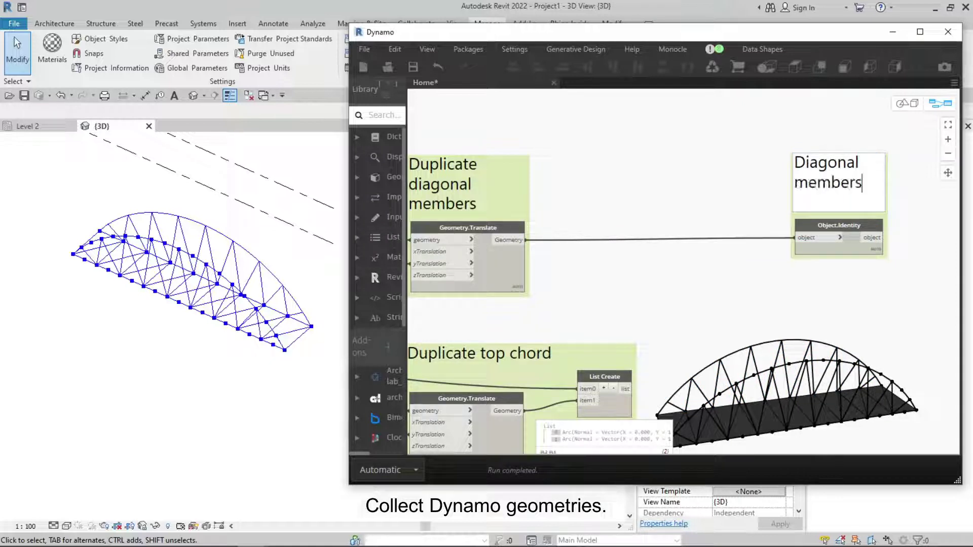
click(779, 204)
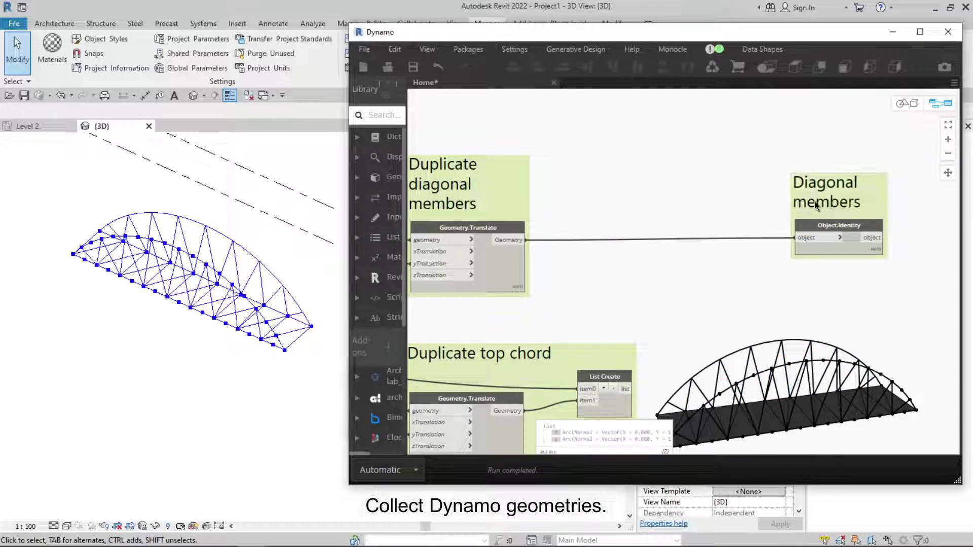
right_click(875, 201)
click(781, 263)
Copy the Diagonal members group and paste the copy below the original
scroll(897, 285, up, 3)
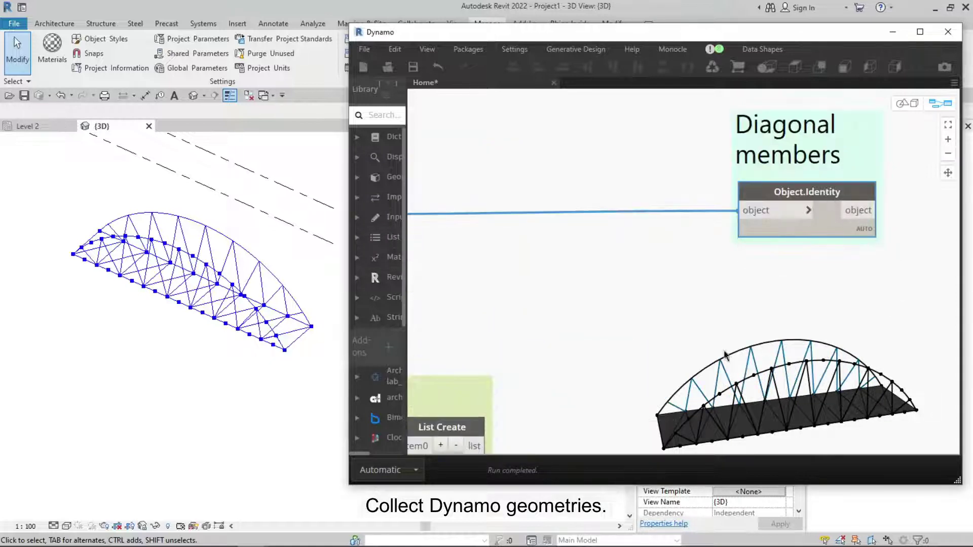
middle_drag(725, 355, 724, 309)
scroll(855, 163, down, 3)
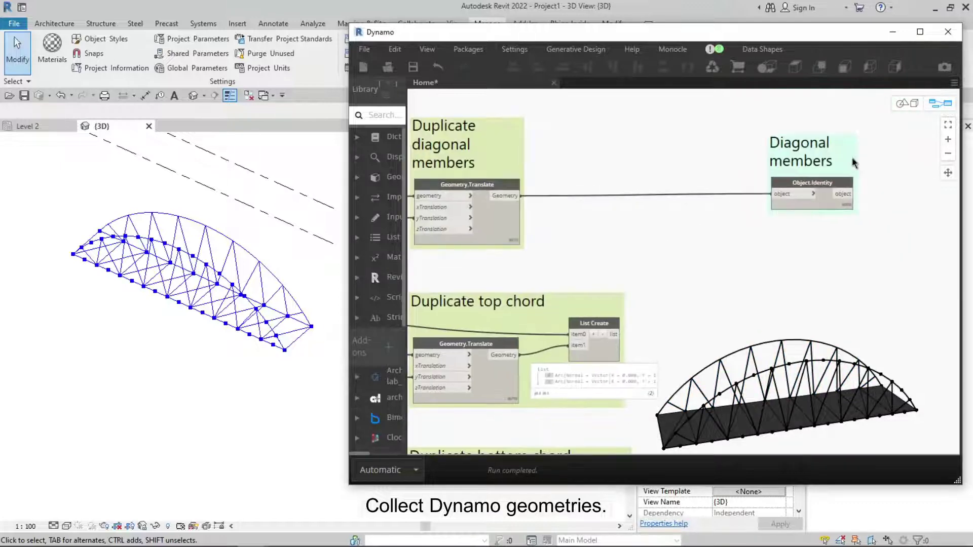
click(855, 163)
key(ctrl+c)
middle_drag(760, 235, 709, 156)
key(ctrl+v)
middle_drag(825, 292, 739, 226)
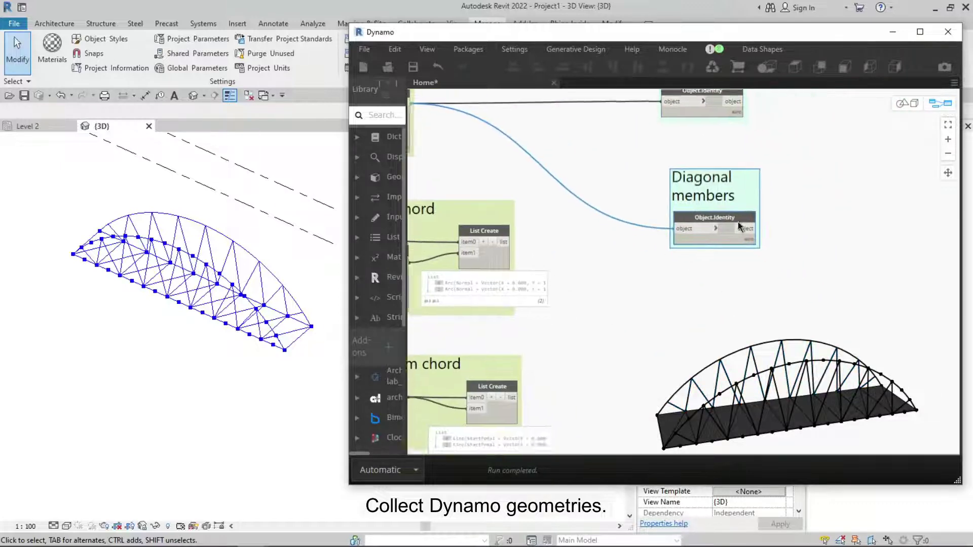
scroll(739, 227, down, 2)
scroll(647, 250, up, 1)
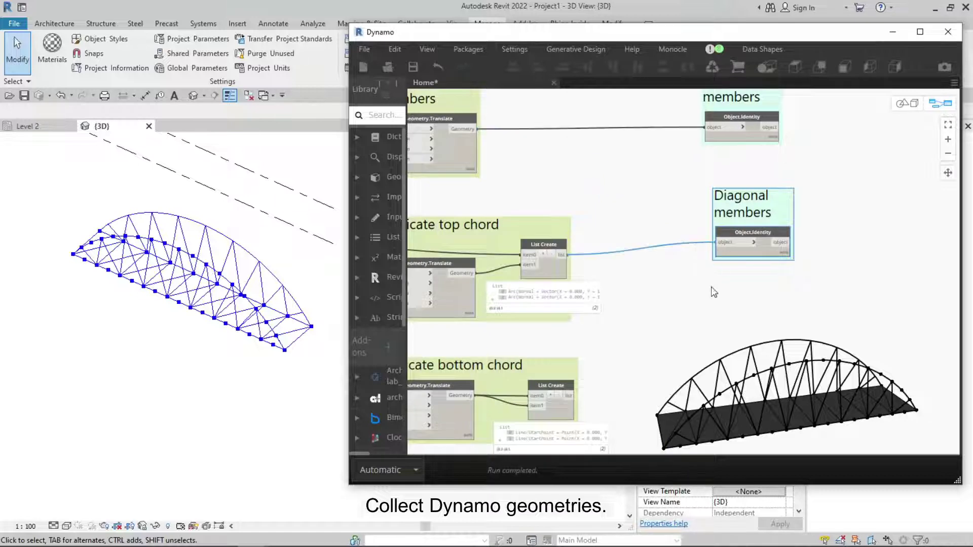
middle_drag(713, 292, 740, 299)
click(739, 299)
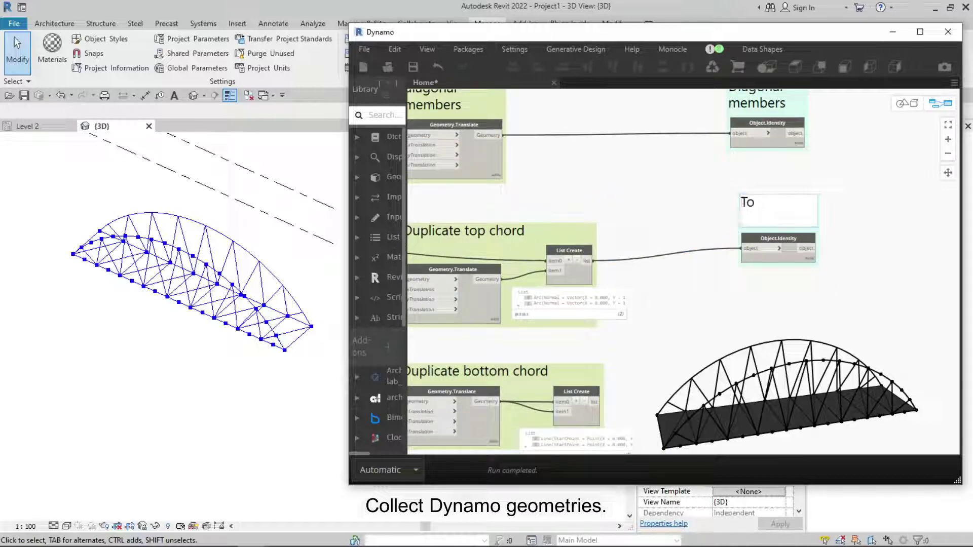
Duplicate the Top chords group beside the bottom-chord list for the bottom chords
middle_drag(729, 323, 723, 262)
click(745, 127)
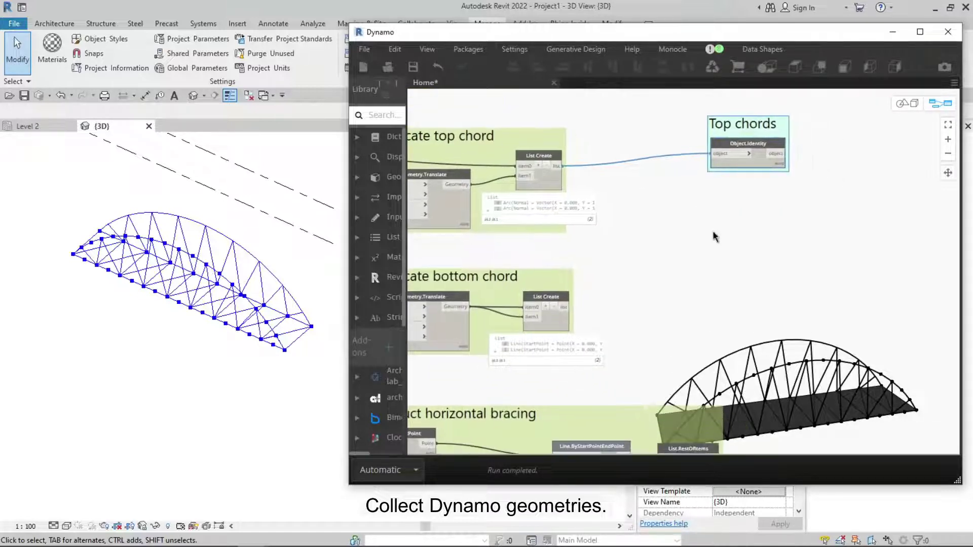
key(ctrl+c)
key(ctrl+v)
drag(836, 144, 747, 284)
scroll(584, 243, up, 2)
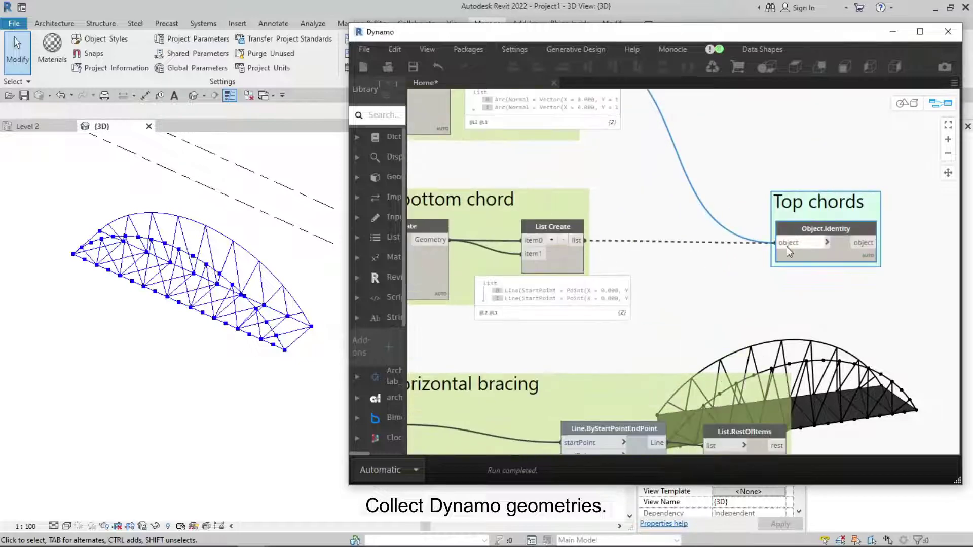
text(m)
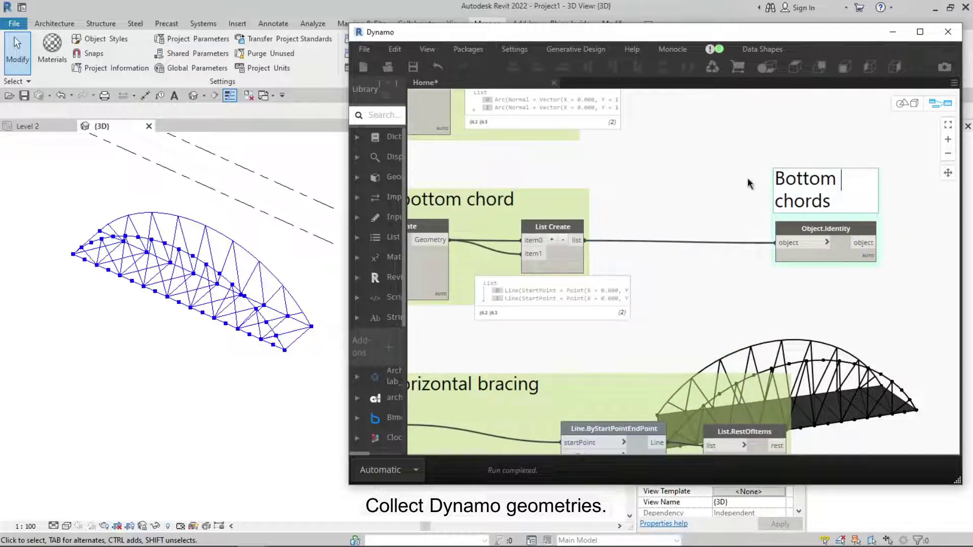
scroll(753, 180, down, 3)
middle_drag(754, 284, 750, 180)
scroll(862, 195, up, 2)
scroll(860, 195, down, 2)
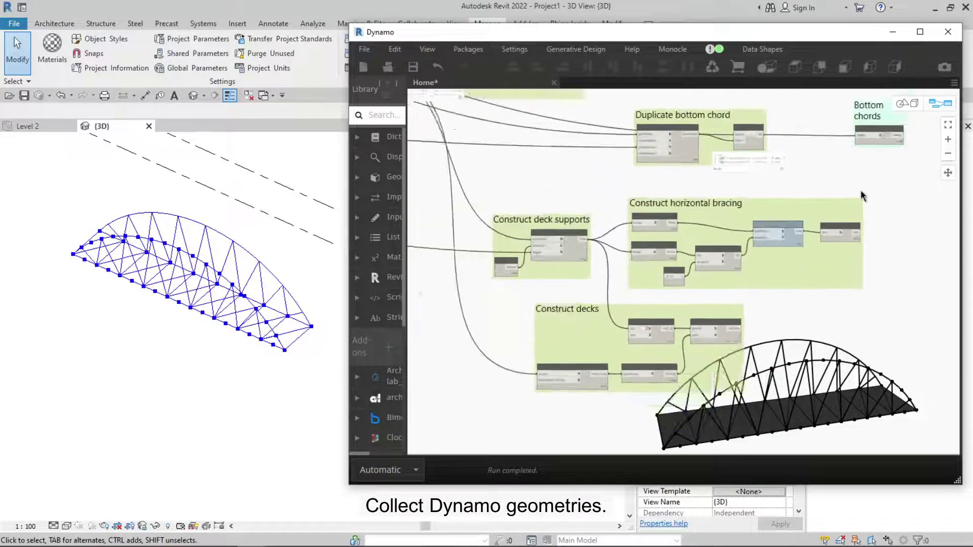
Duplicate the Bottom chords group below the original for the deck supports
key(ctrl+c)
key(ctrl+v)
drag(869, 129, 869, 190)
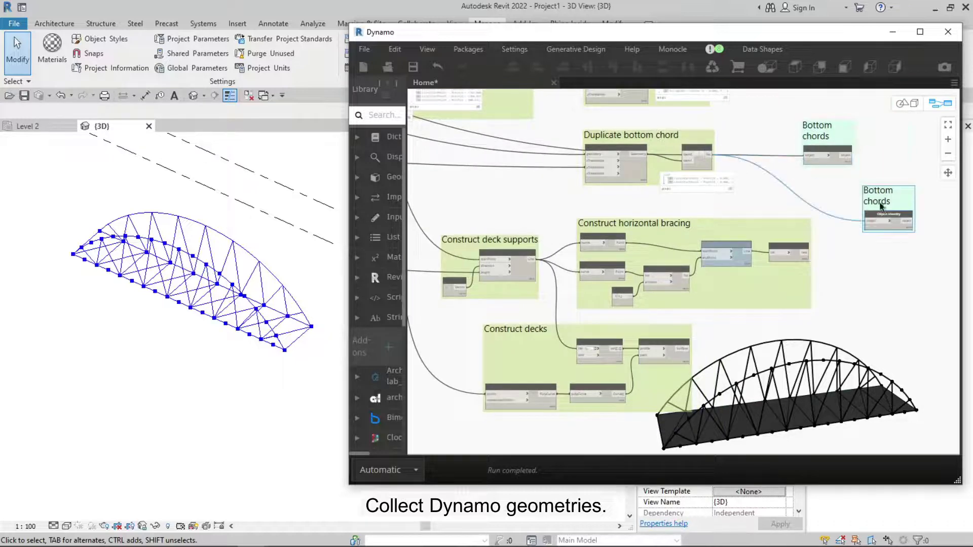
scroll(824, 205, up, 1)
scroll(828, 208, up, 2)
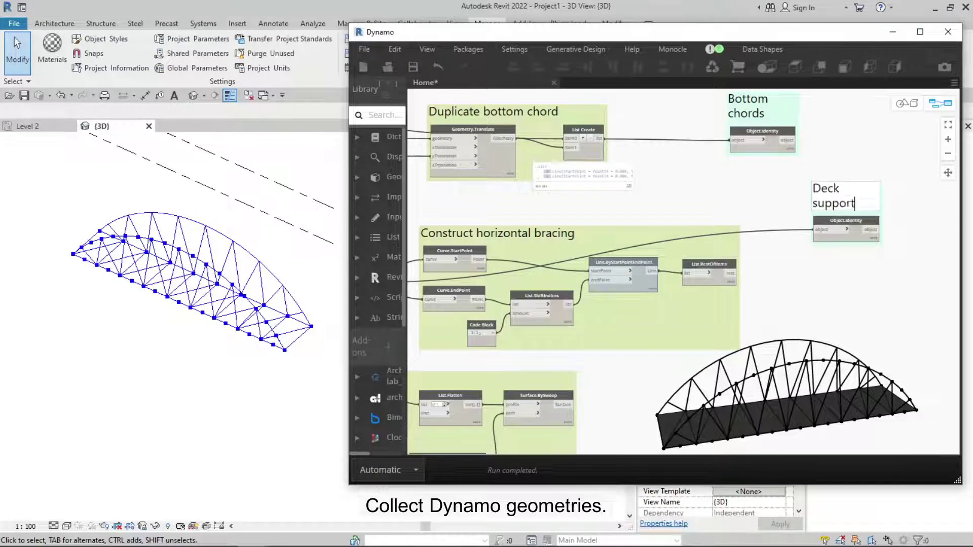
scroll(825, 234, up, 2)
scroll(828, 148, up, 1)
Duplicate the Deck supports group, feed it the horizontal bracing lines, and retitle it
click(781, 152)
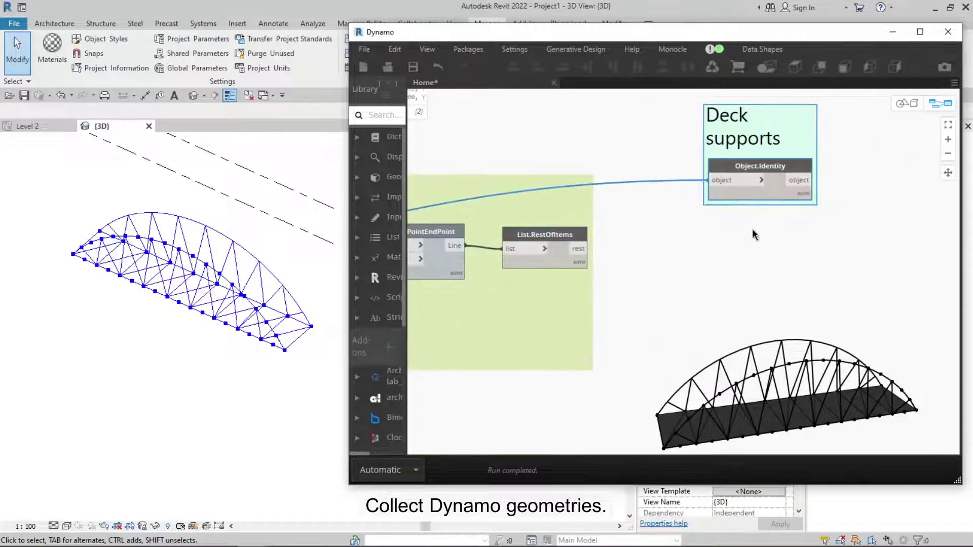
key(ctrl+c)
key(ctrl+v)
drag(868, 172, 778, 257)
click(587, 248)
click(748, 295)
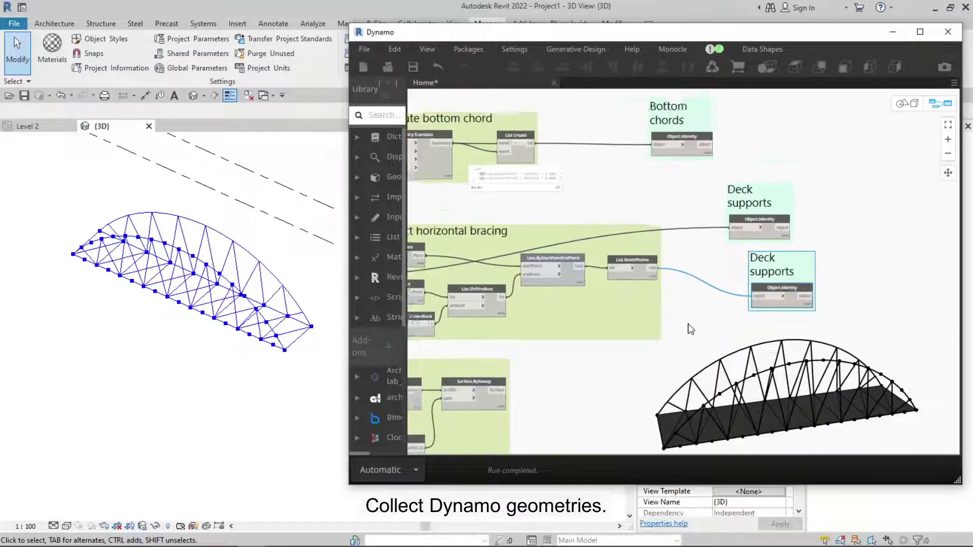
scroll(812, 257, down, 2)
scroll(812, 257, up, 1)
double_click(825, 248)
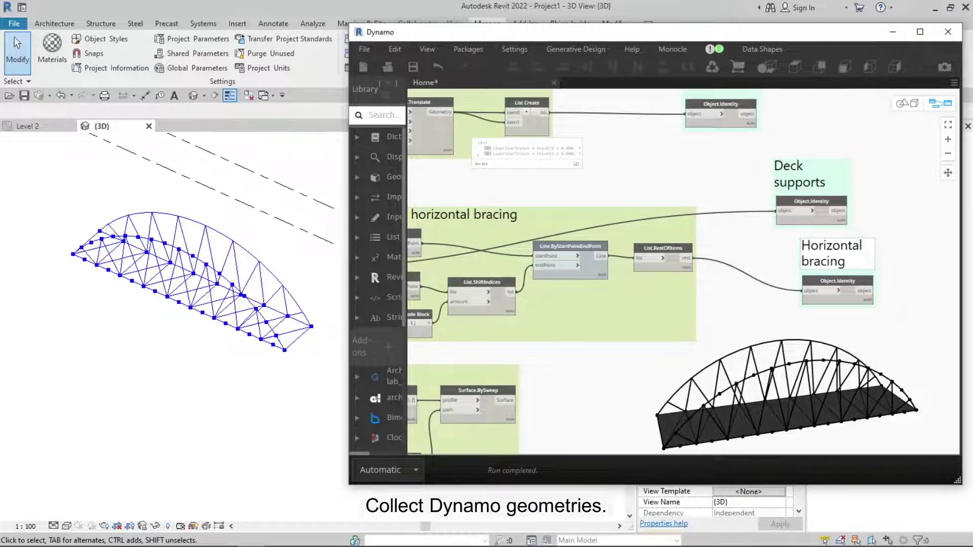
Duplicate the Horizontal bracing group as a Decks group fed by the swept deck surface
scroll(821, 218, down, 2)
scroll(826, 205, up, 2)
drag(806, 173, 785, 170)
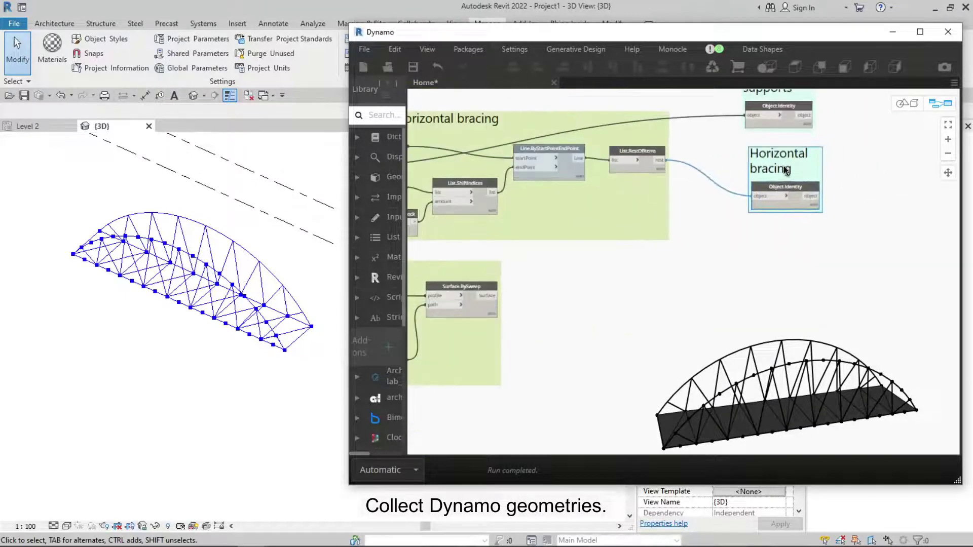
key(ctrl+c)
key(ctrl+v)
drag(811, 250, 784, 257)
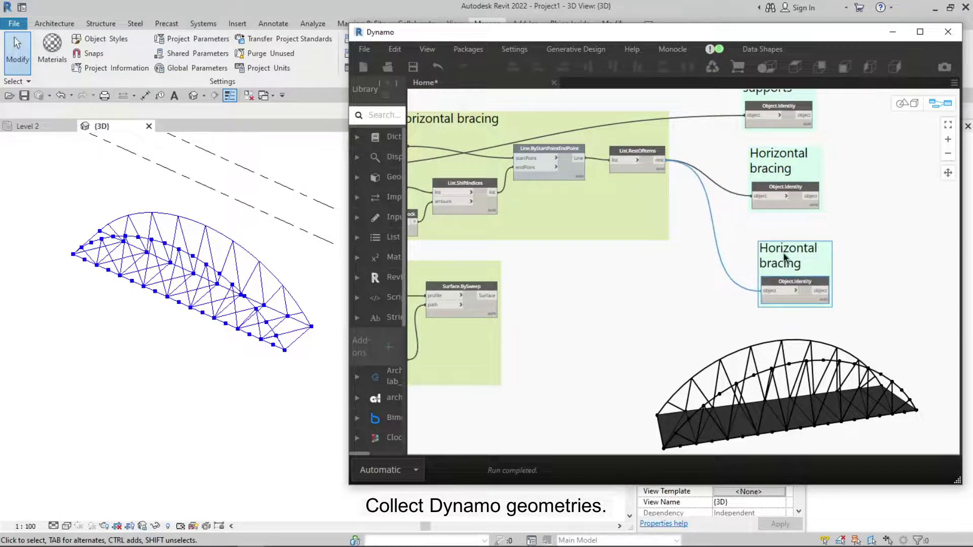
middle_drag(502, 306, 496, 294)
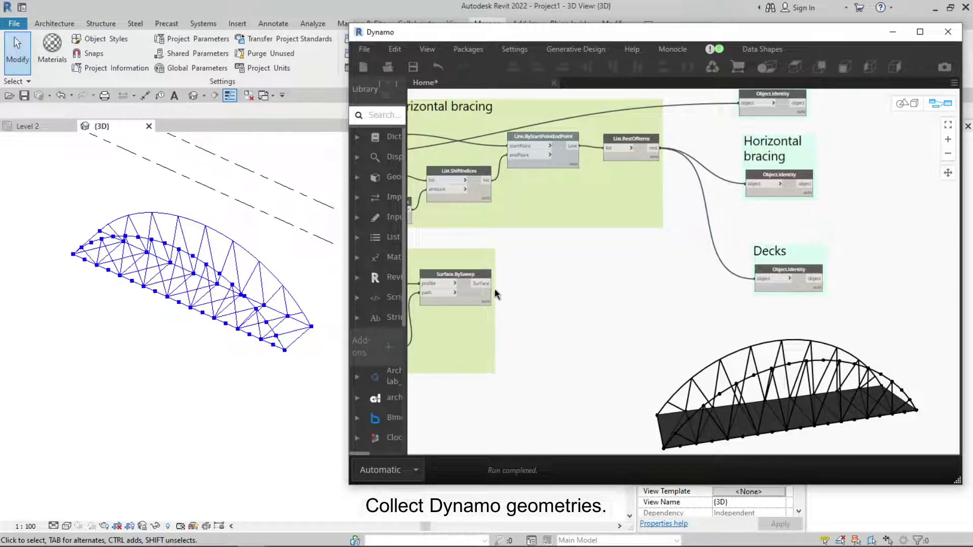
click(753, 286)
scroll(735, 279, down, 2)
scroll(684, 263, down, 2)
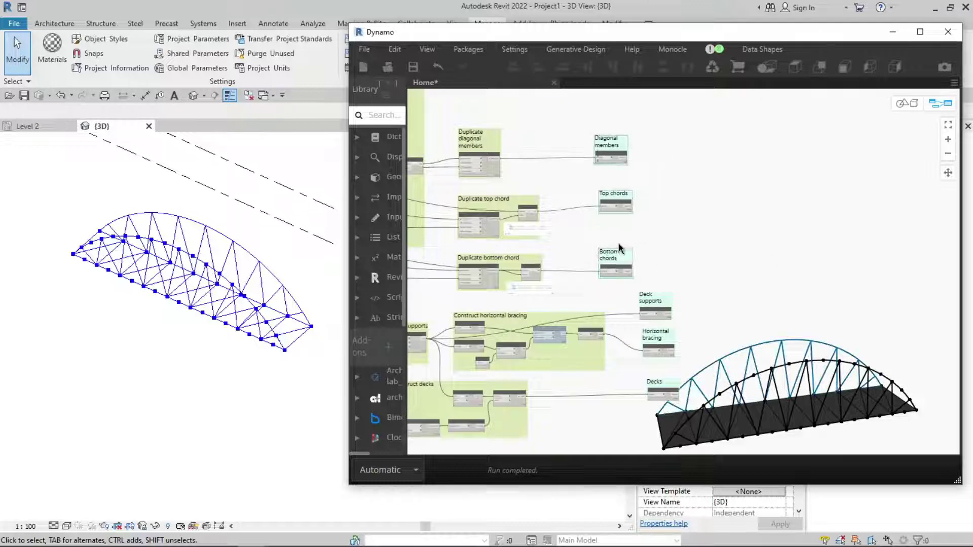
scroll(667, 284, down, 1)
middle_drag(672, 380, 674, 335)
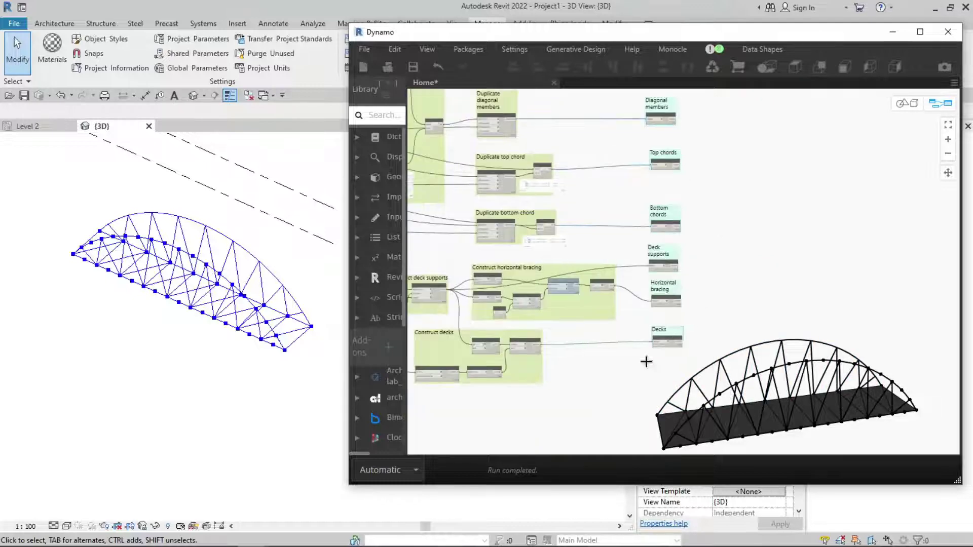
Group the input sliders, title the group 'Input' and colour it salmon
scroll(646, 361, down, 3)
scroll(558, 321, up, 2)
scroll(599, 288, up, 2)
scroll(595, 172, up, 1)
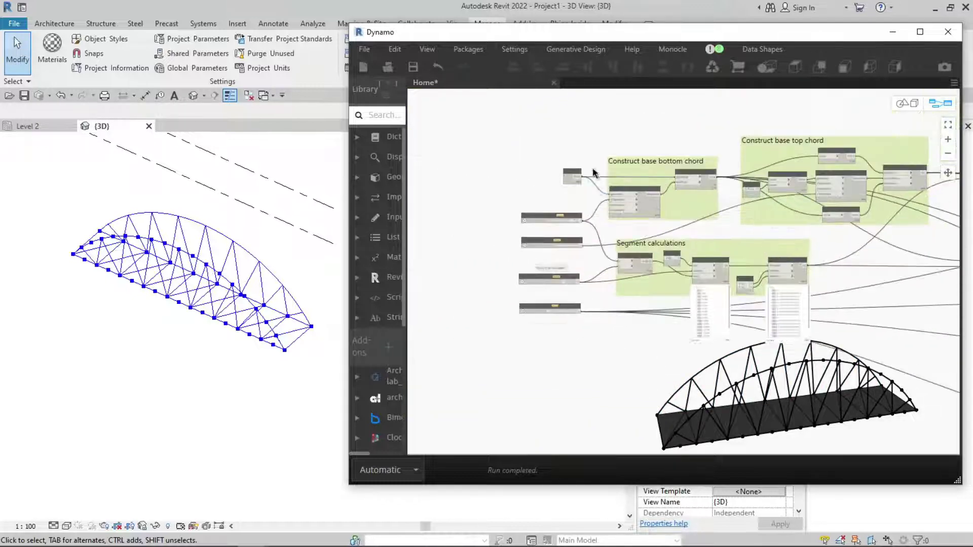
scroll(543, 218, up, 2)
drag(518, 220, 507, 214)
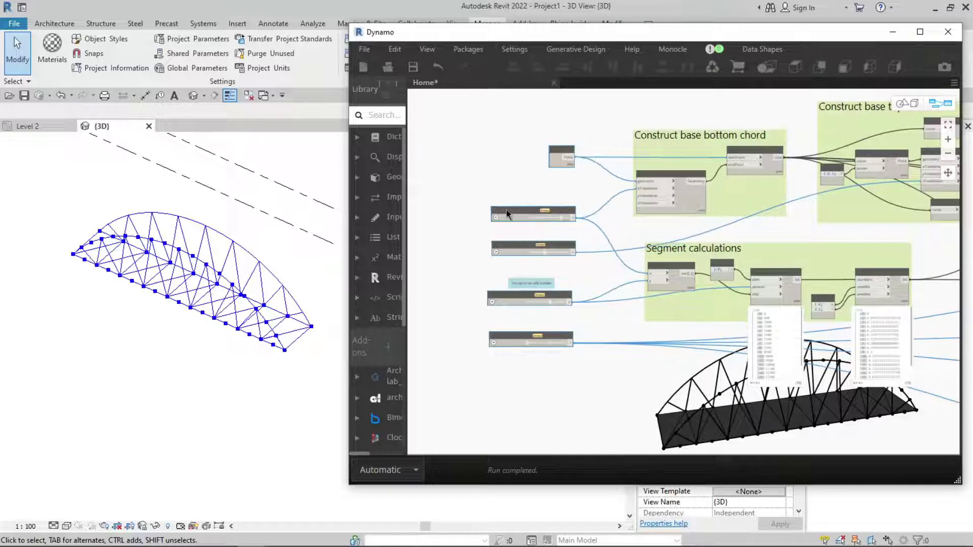
key(ctrl+g)
text(Input)
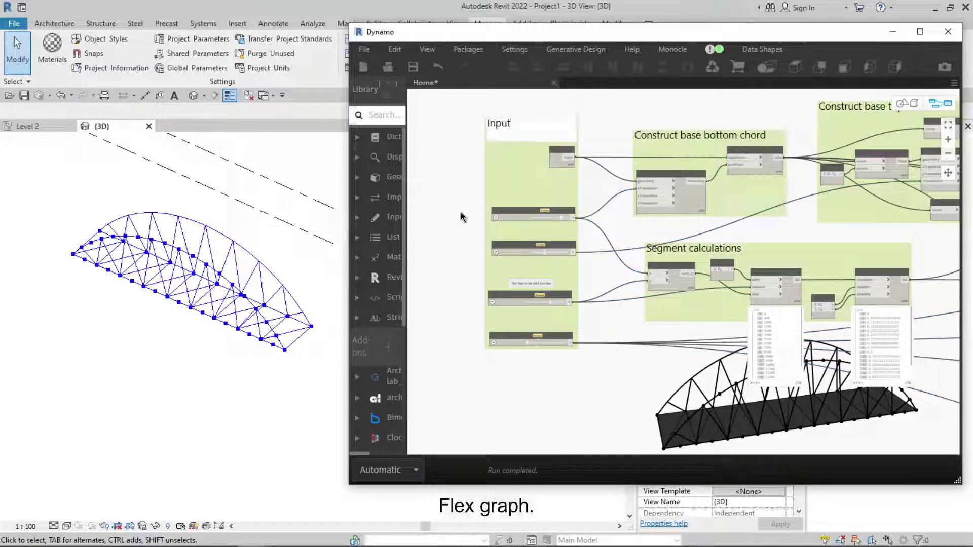
right_click(496, 160)
click(542, 231)
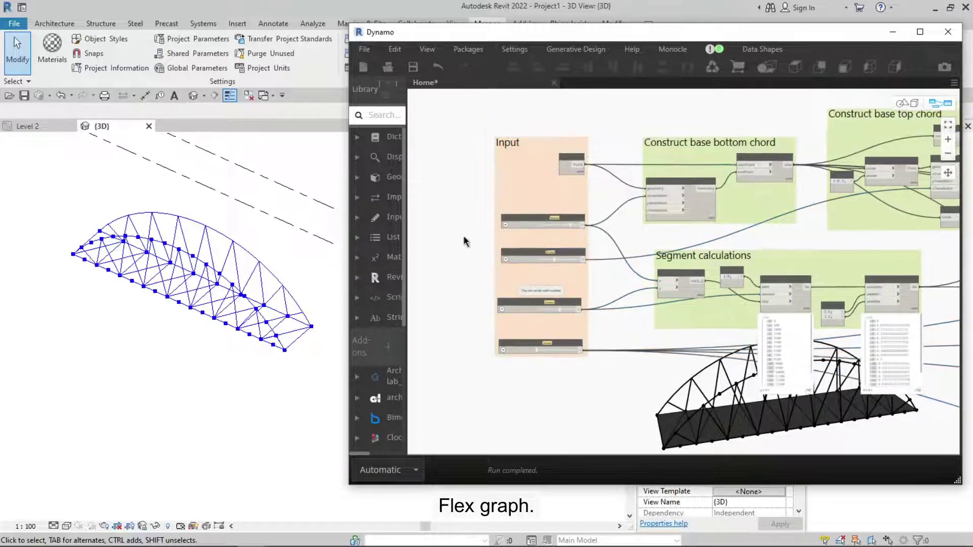
Orbit the bridge in the Revit 3D view to check the model
scroll(179, 261, up, 2)
shift+middle_drag(180, 261, 174, 419)
click(482, 271)
scroll(495, 232, up, 5)
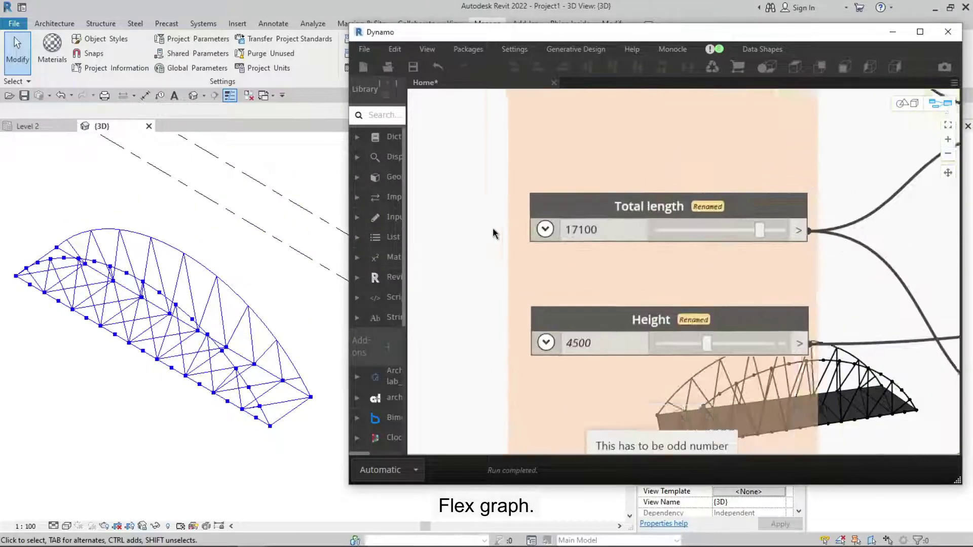
Vary total length, raise height 4500→6200, cut segments 19→9, and widen 3000→8600
mouse_move(711, 193)
mouse_down()
mouse_move(675, 199)
mouse_move(715, 203)
mouse_move(740, 190)
mouse_up()
drag(446, 36, 574, 43)
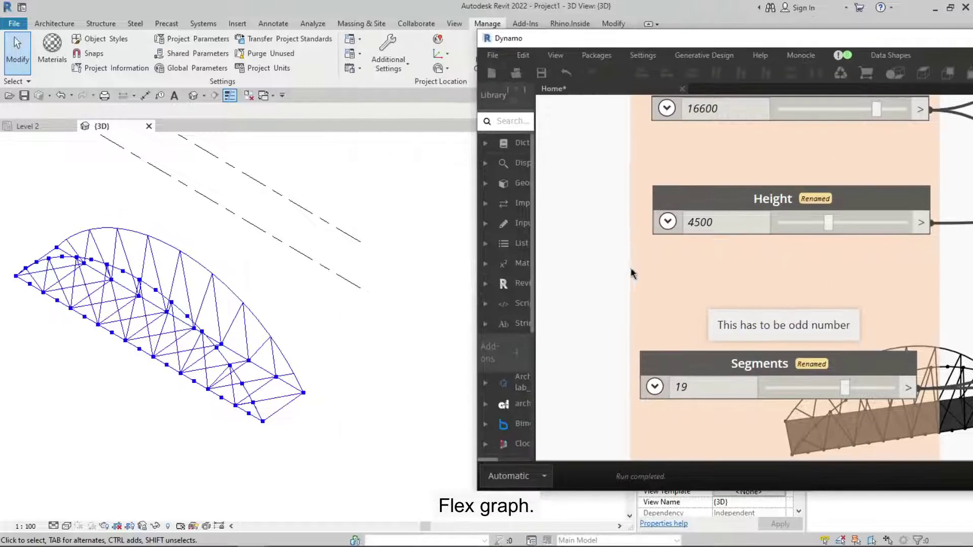
scroll(633, 274, down, 1)
scroll(710, 213, up, 1)
mouse_move(711, 210)
mouse_down()
mouse_move(733, 214)
mouse_move(696, 217)
mouse_up()
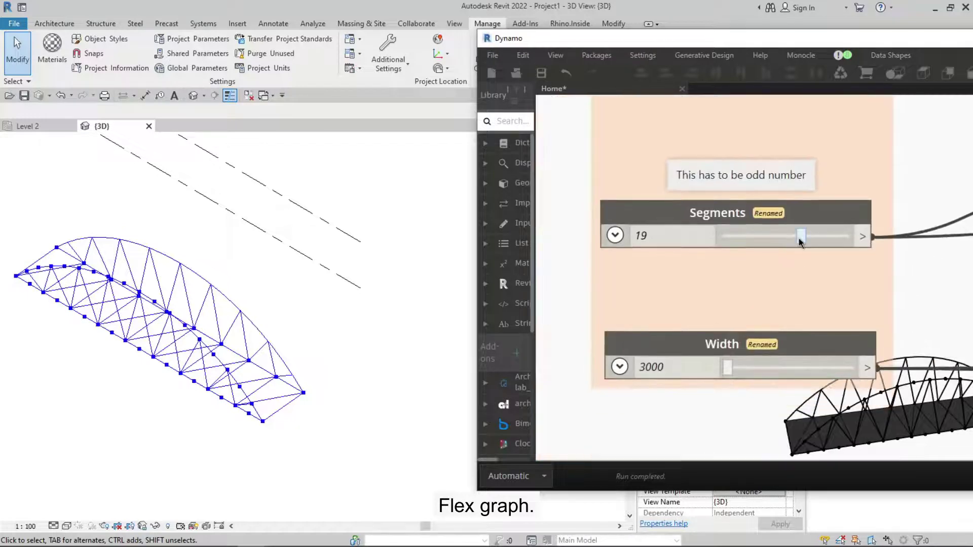
mouse_move(800, 241)
mouse_down()
mouse_move(757, 242)
mouse_move(832, 241)
mouse_move(801, 251)
mouse_up()
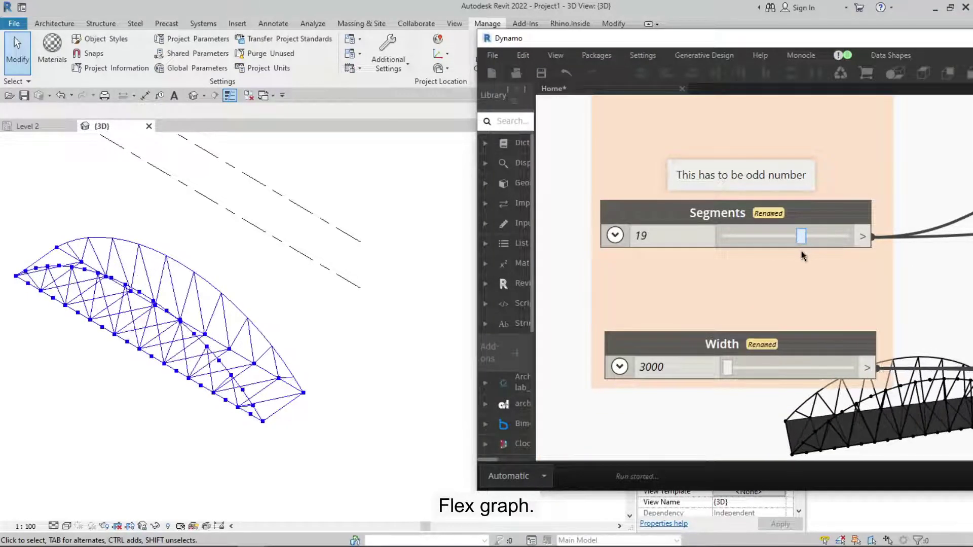
mouse_move(728, 216)
mouse_down()
mouse_move(775, 219)
mouse_move(739, 230)
mouse_up()
scroll(669, 358, down, 5)
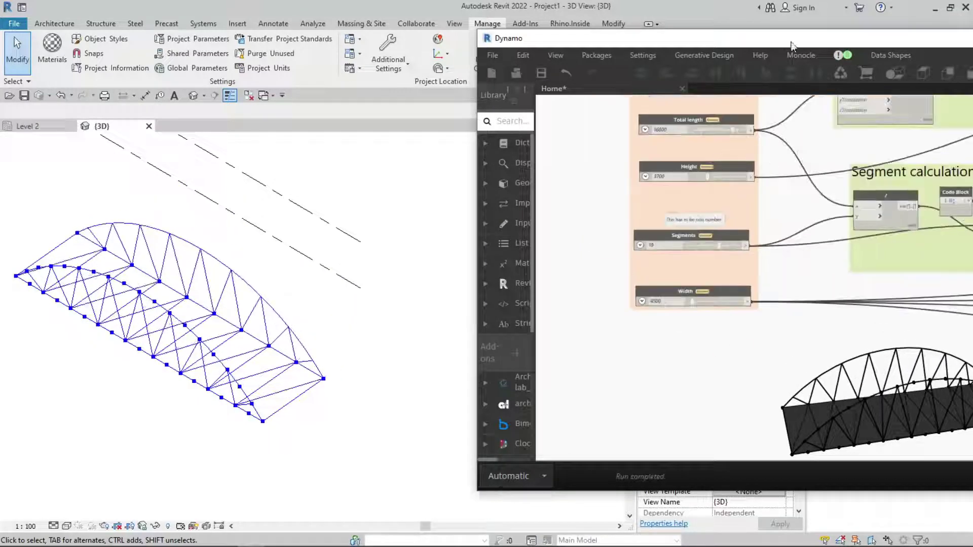
scroll(669, 327, down, 5)
middle_drag(544, 332, 574, 325)
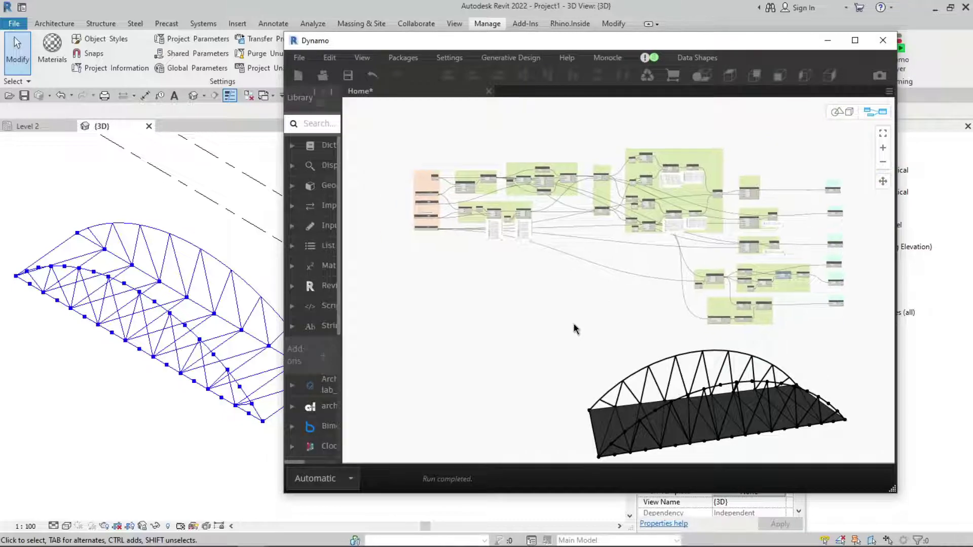